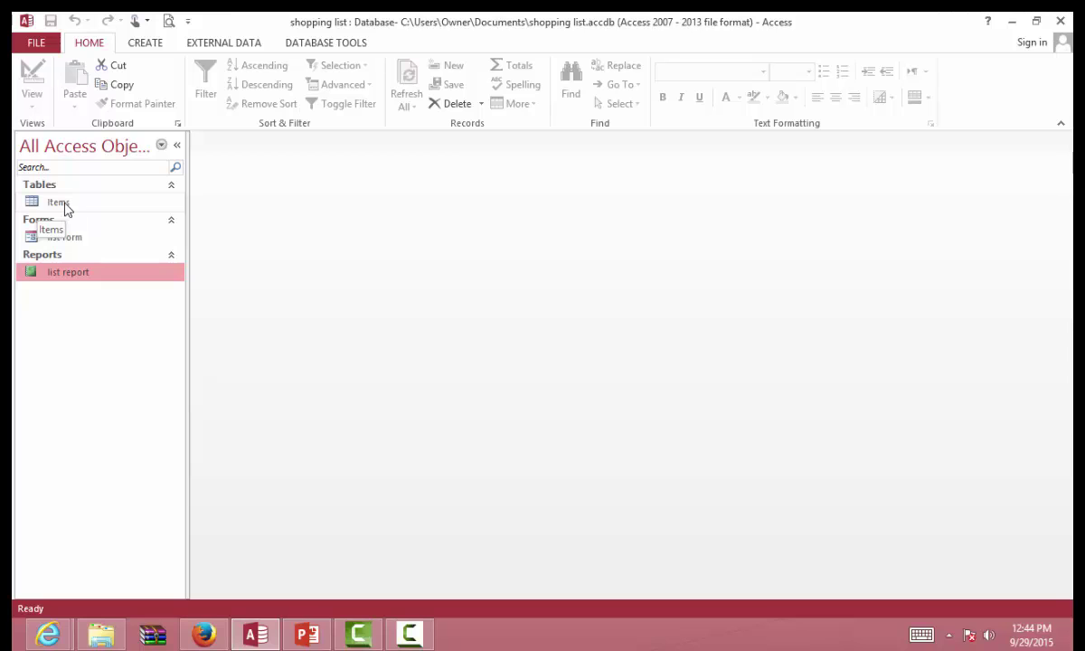
- In the Items table, add a new record with today's date, 9/29/2015, and the name papa jones pizza
double_click(65, 208)
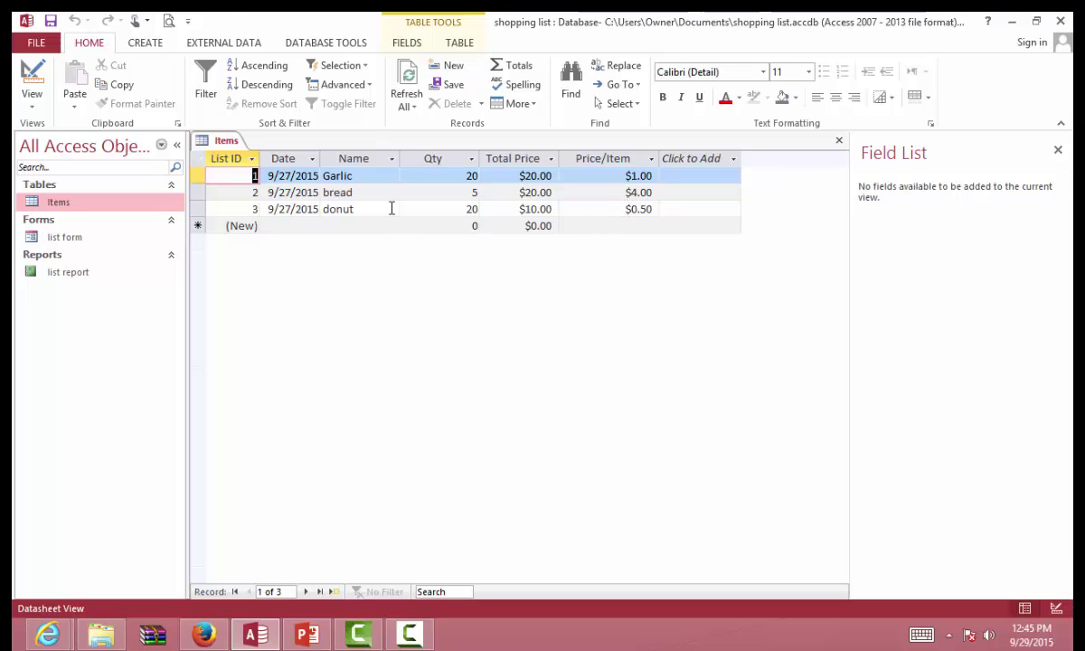
left_click(276, 226)
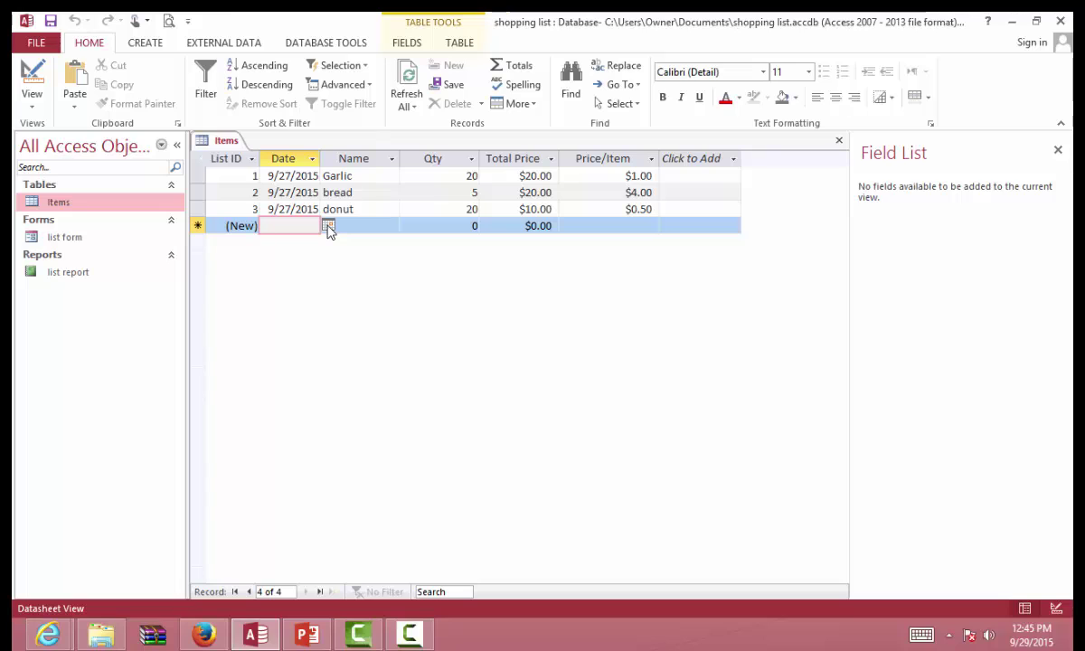
left_click(328, 226)
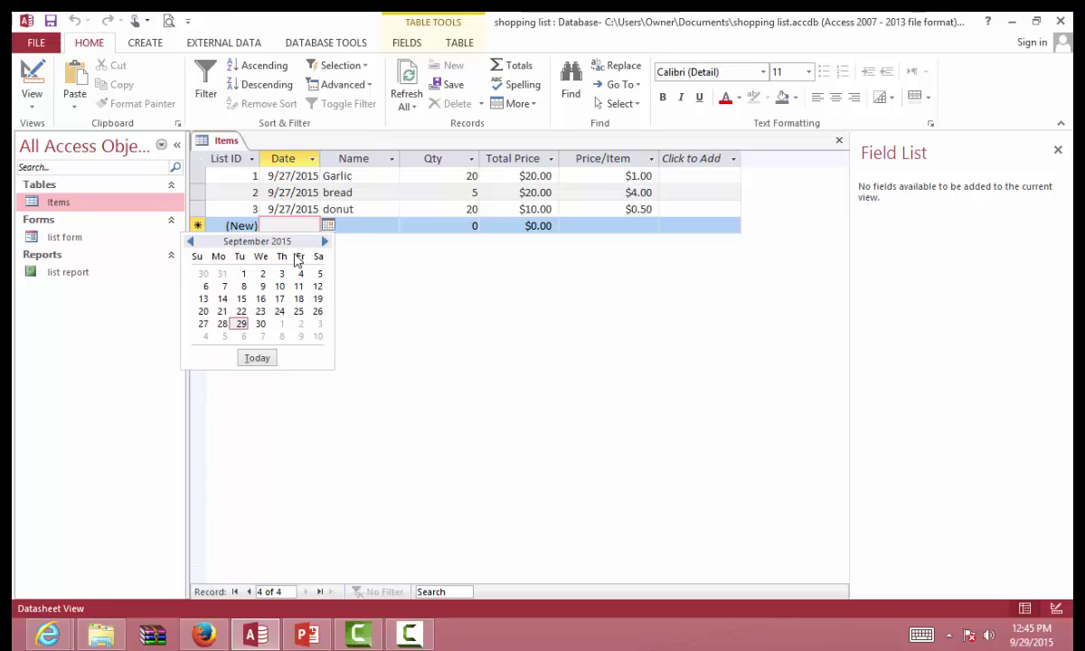
left_click(256, 359)
left_click(366, 228)
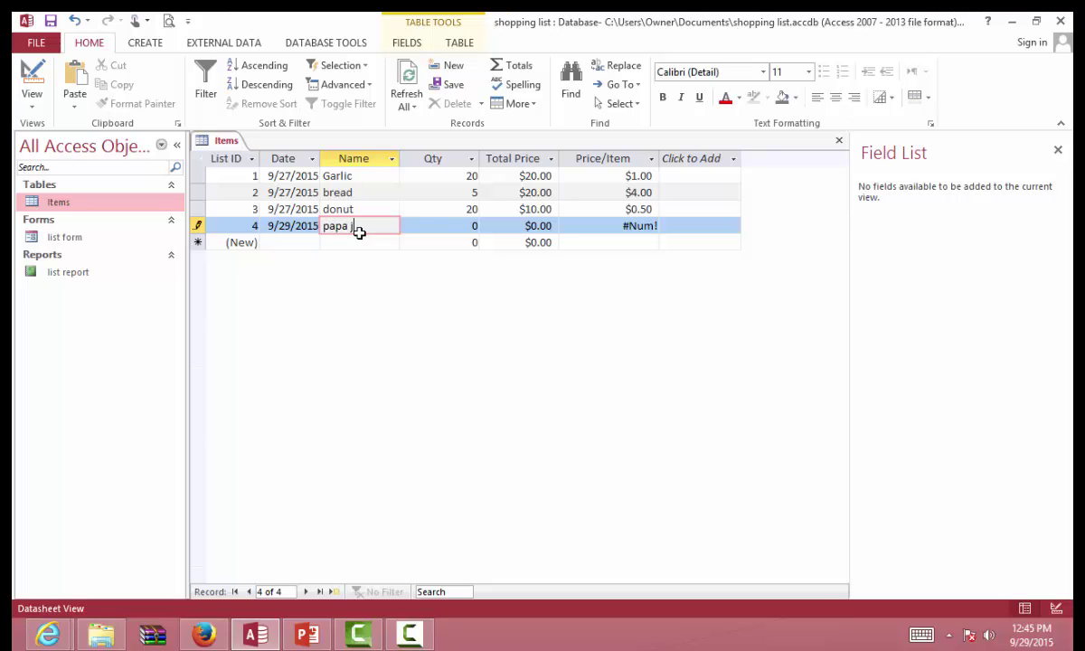
type("papa jones ")
type("pizza")
key("Tab")
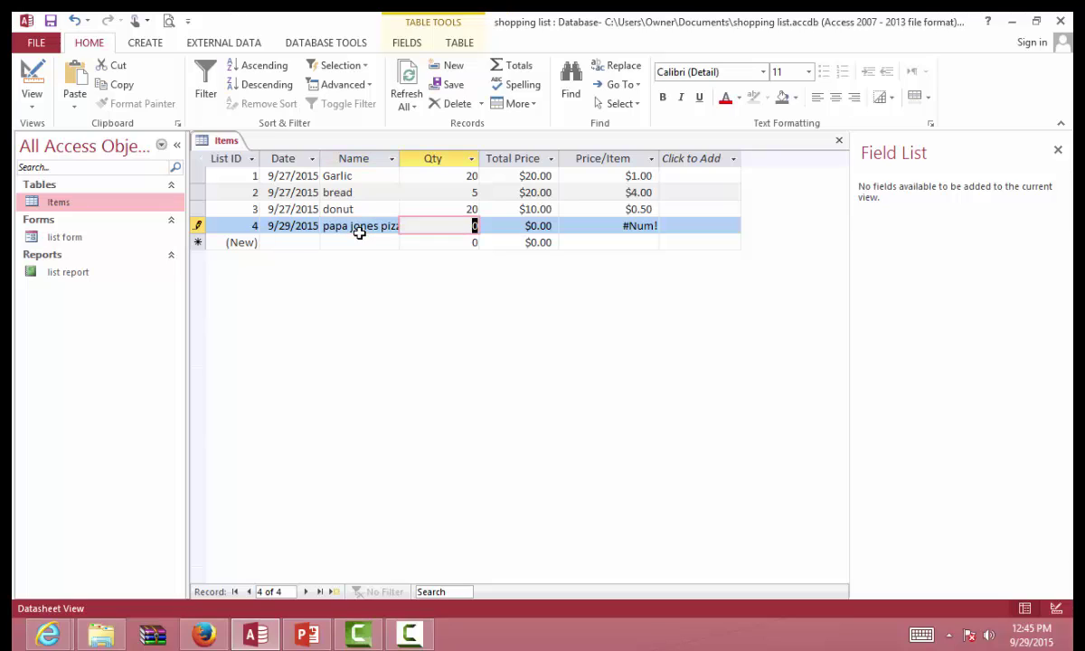
- Set the pizza record's quantity to 2 and total price to 14.99, and close the Items table
type("2")
key("Tab")
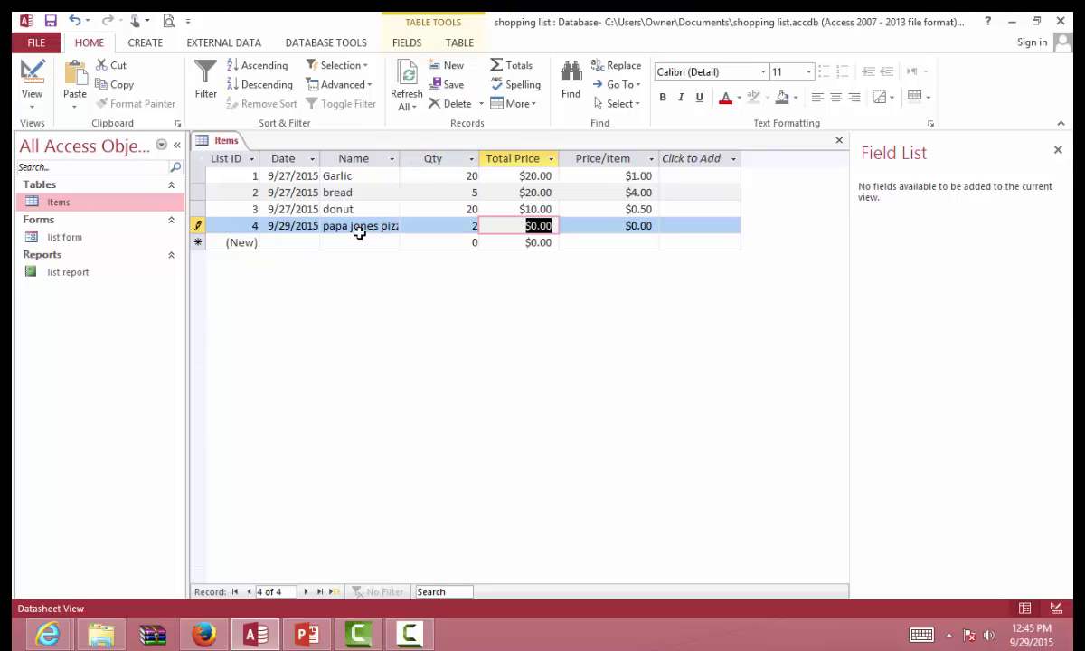
type("7")
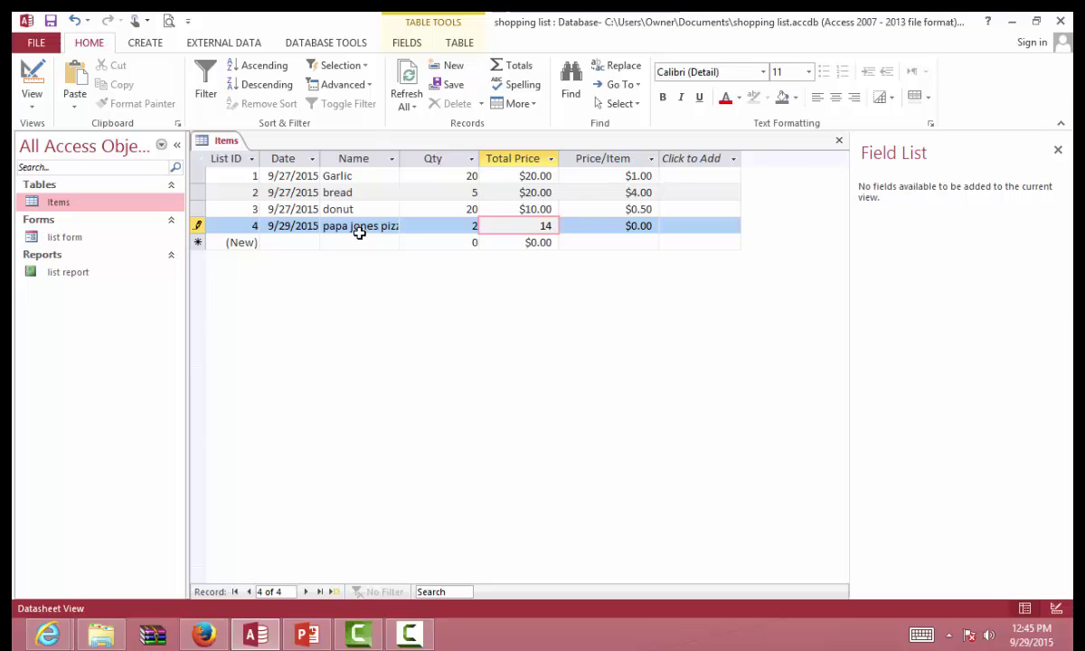
type(".99")
key("Tab")
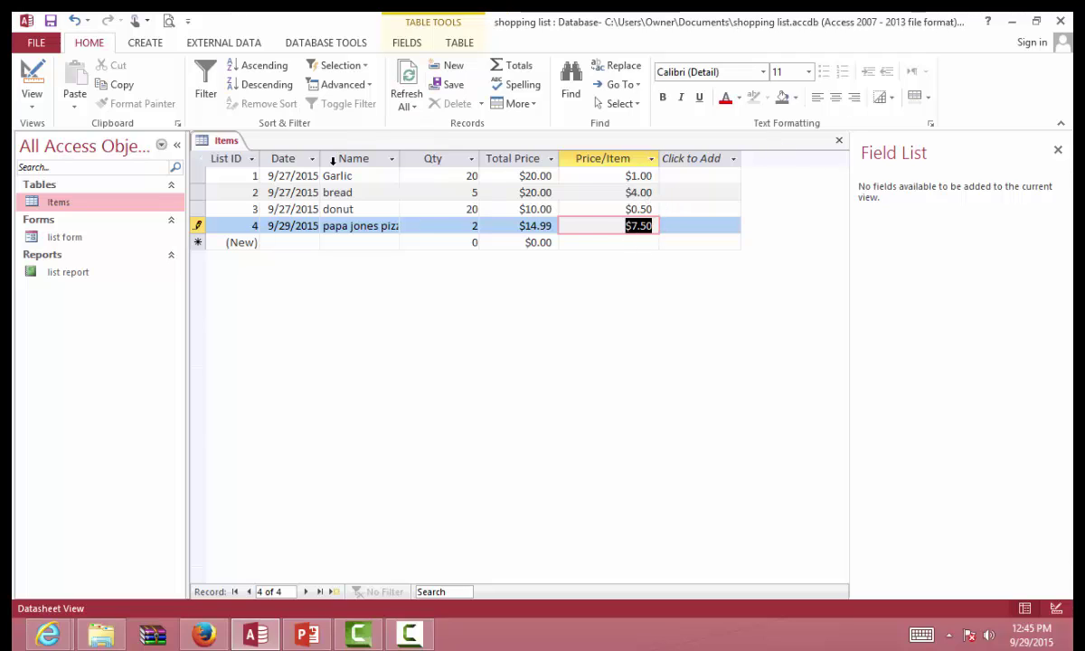
right_click(227, 142)
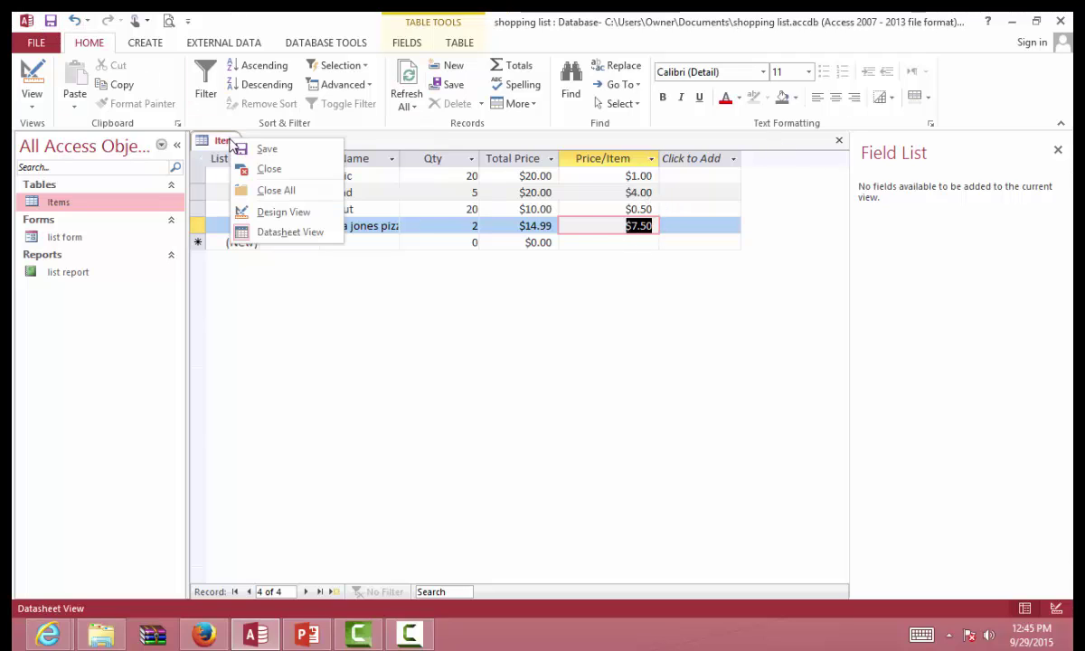
left_click(255, 169)
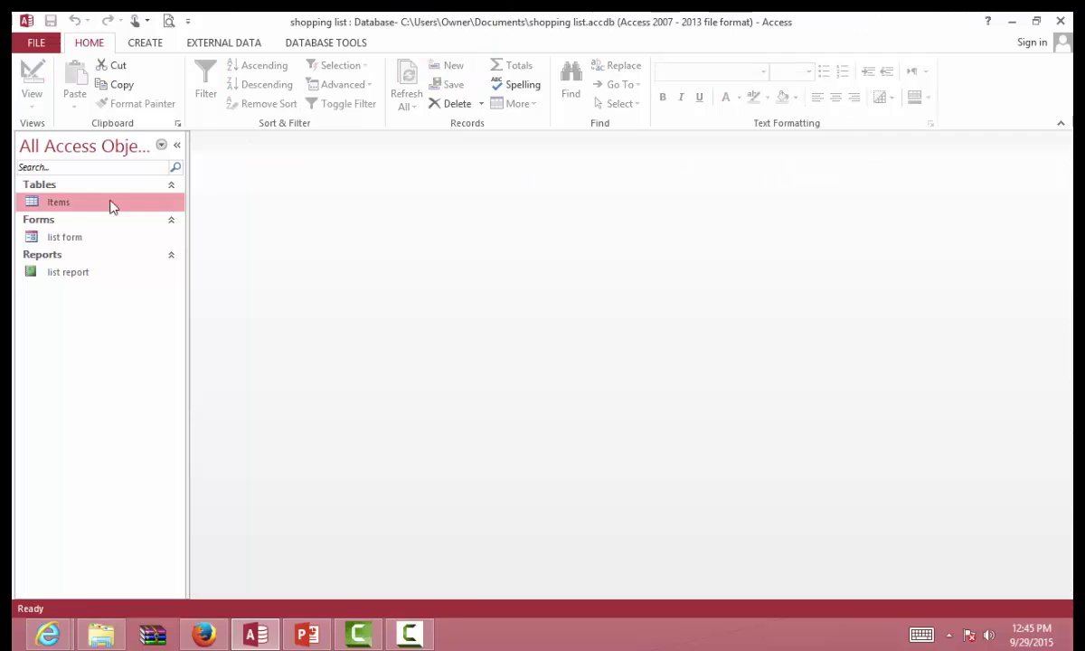
- In the list form, start a new record with today's date, 9/29/2015, and the name mango
double_click(65, 237)
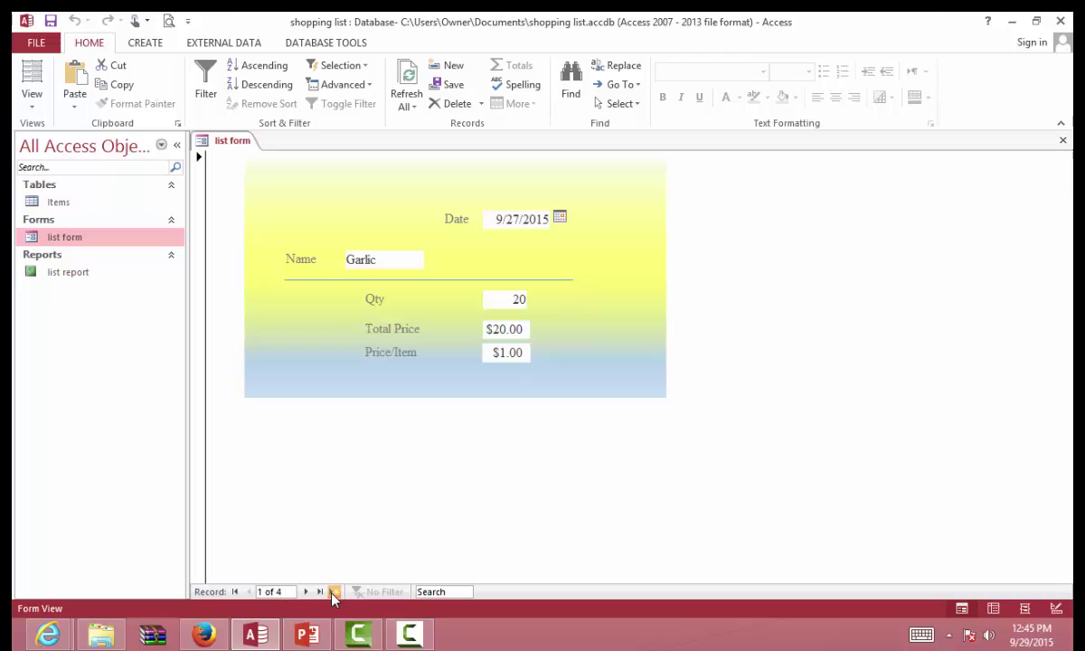
left_click(333, 591)
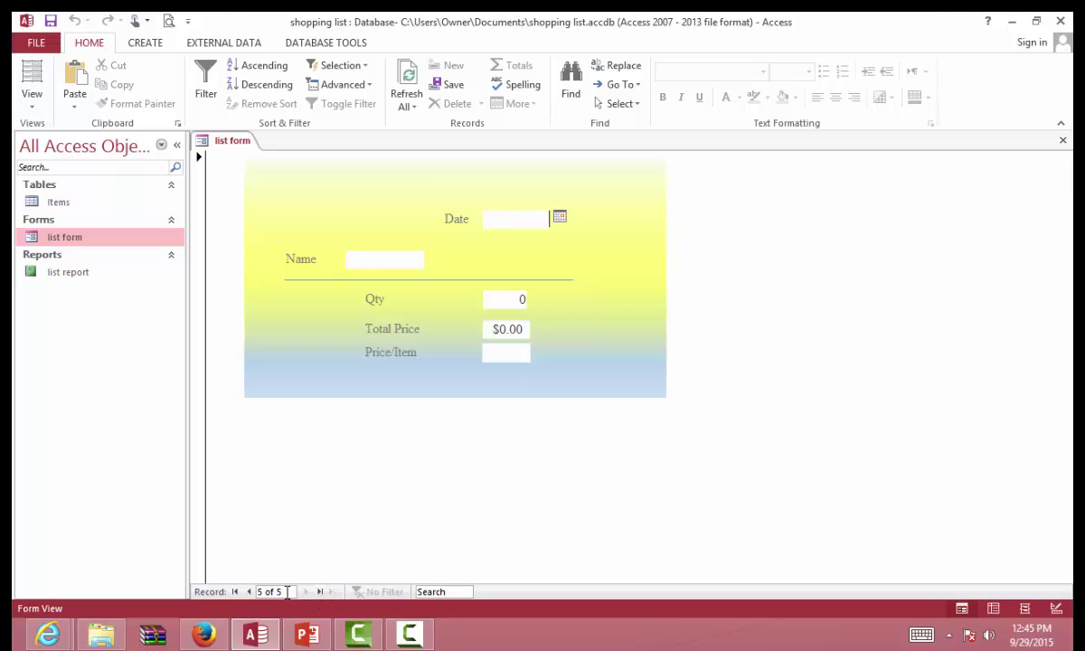
left_click(249, 591)
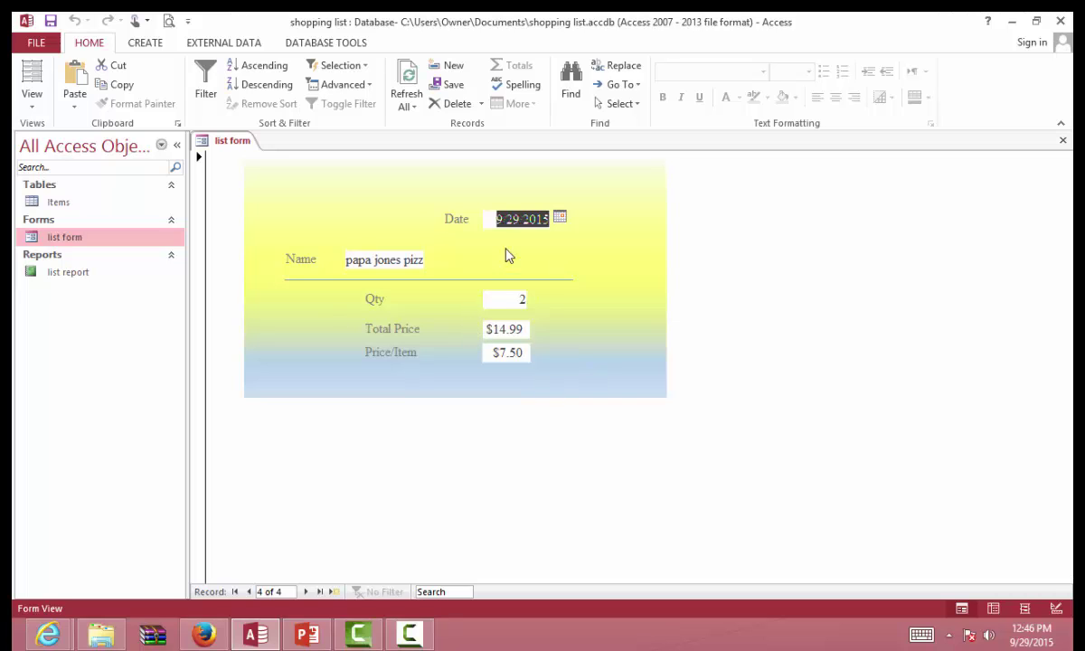
left_click(334, 591)
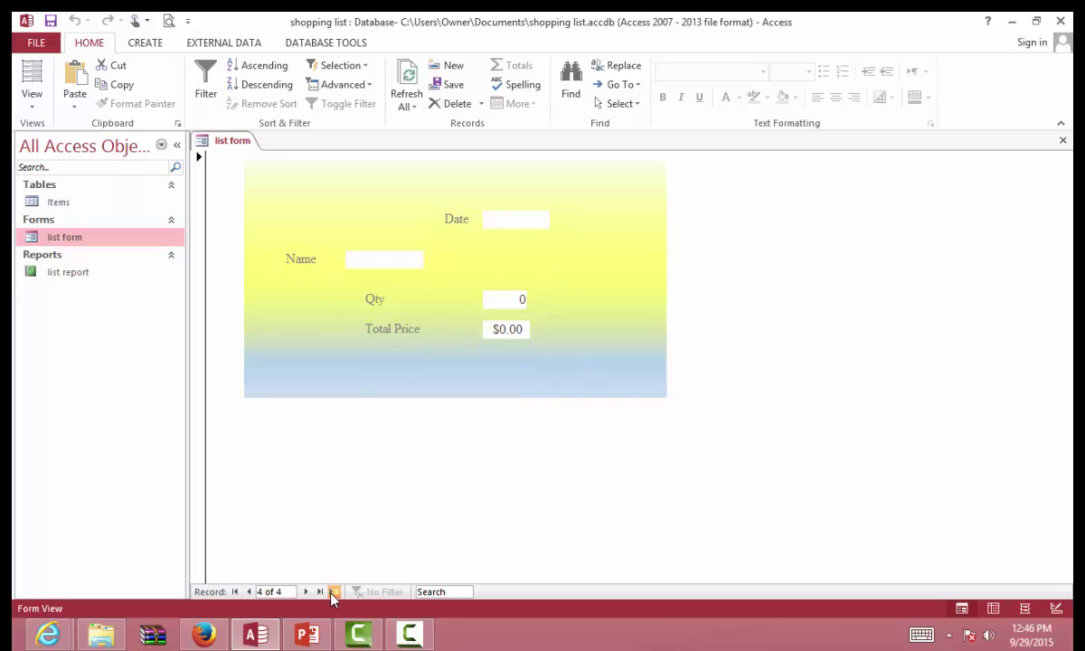
left_click(559, 217)
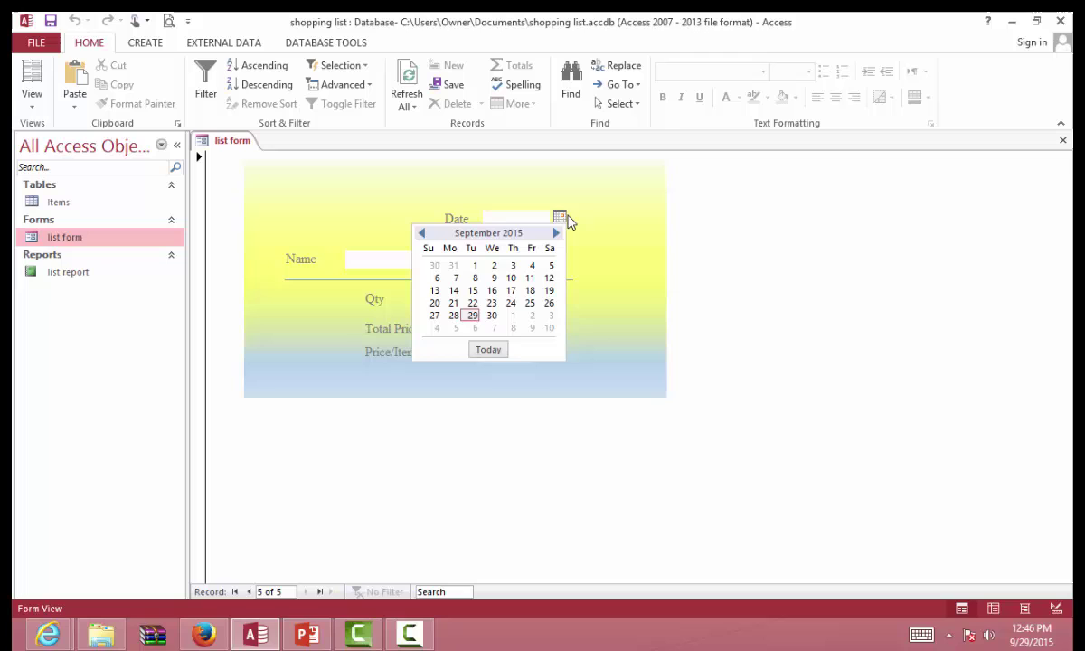
left_click(501, 352)
left_click(399, 259)
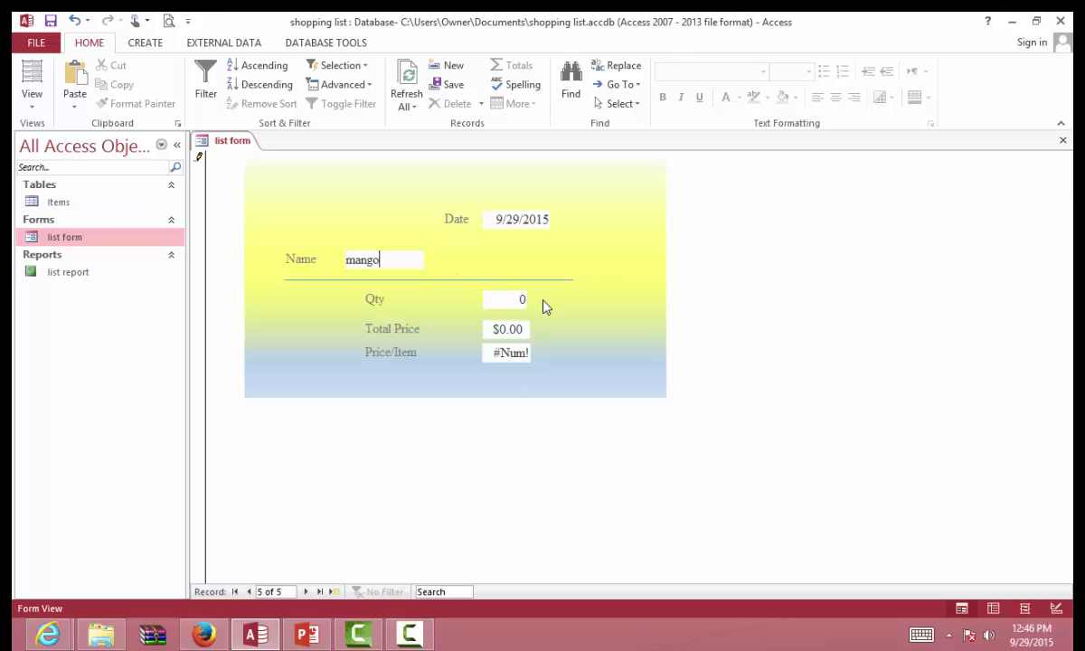
- Set the mango record's quantity to 10 and total price to 10, then save and close the list form
double_click(519, 300)
type("10")
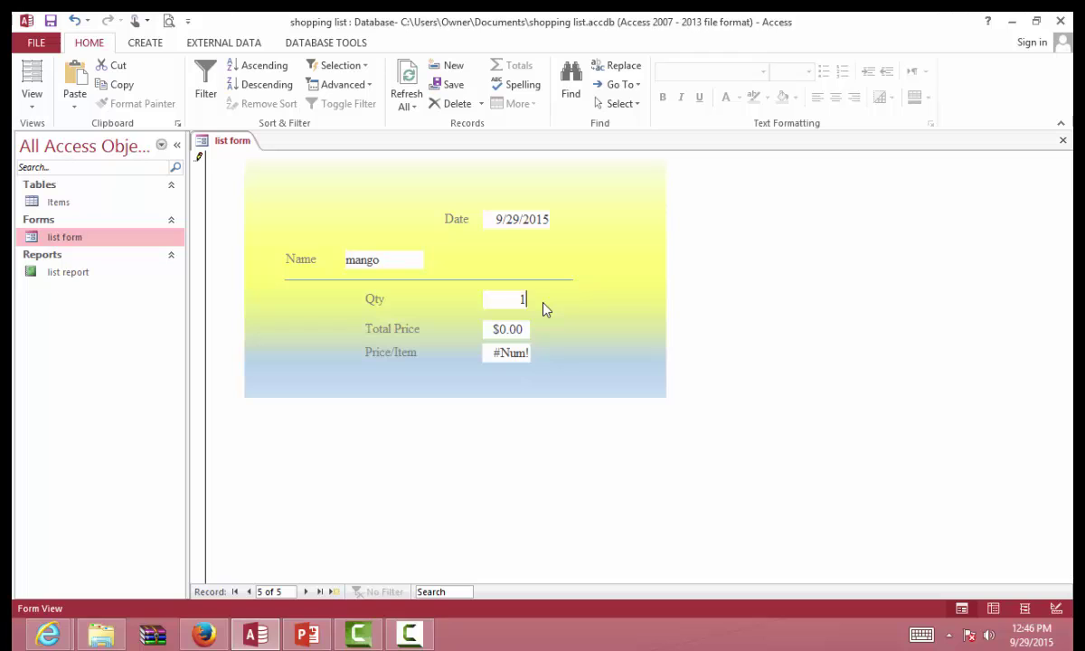
key("Tab")
type("10")
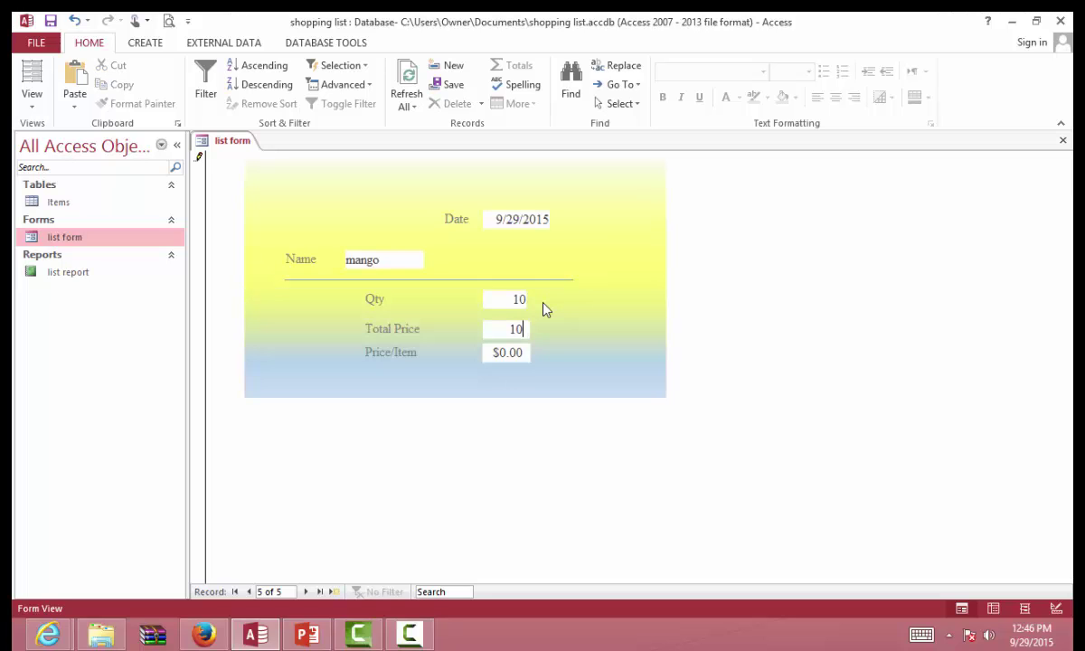
key("Tab")
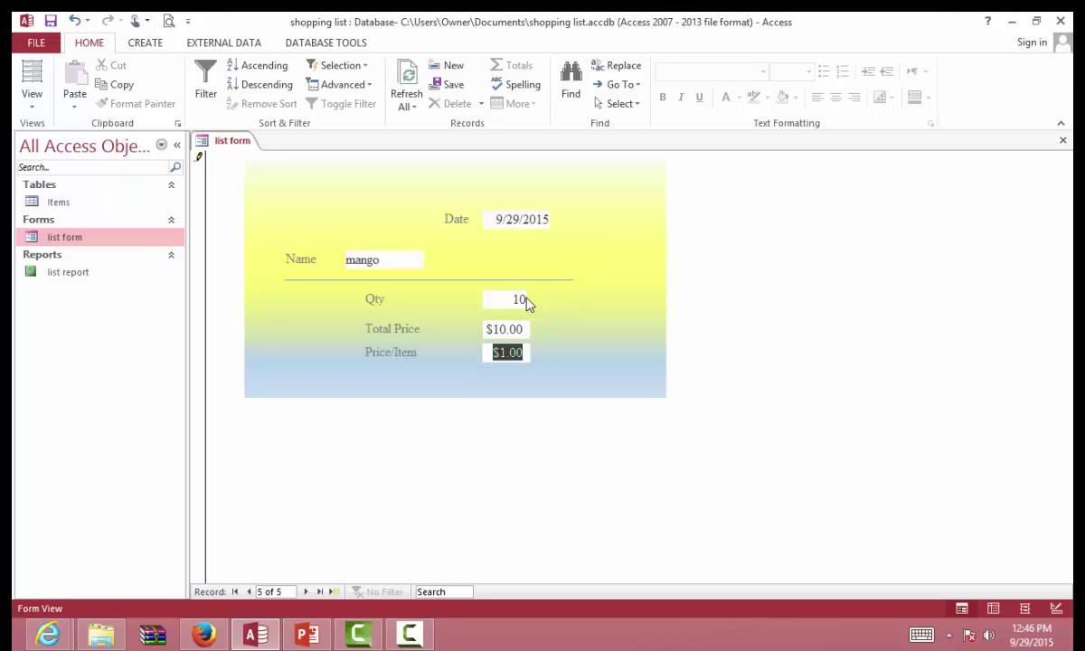
left_click(50, 20)
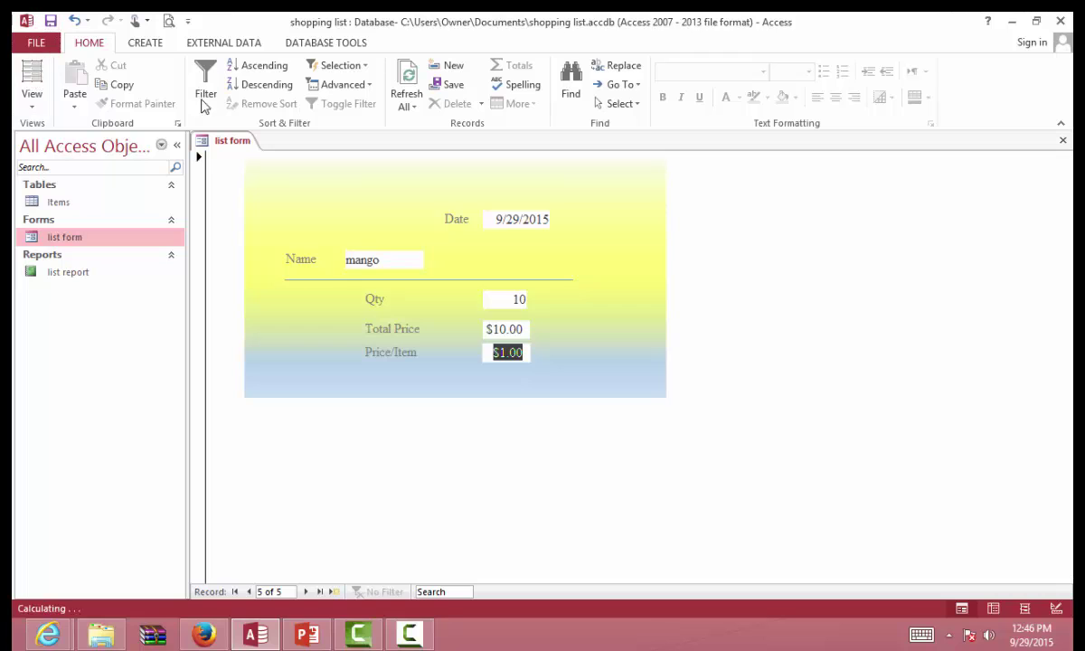
right_click(240, 141)
left_click(273, 169)
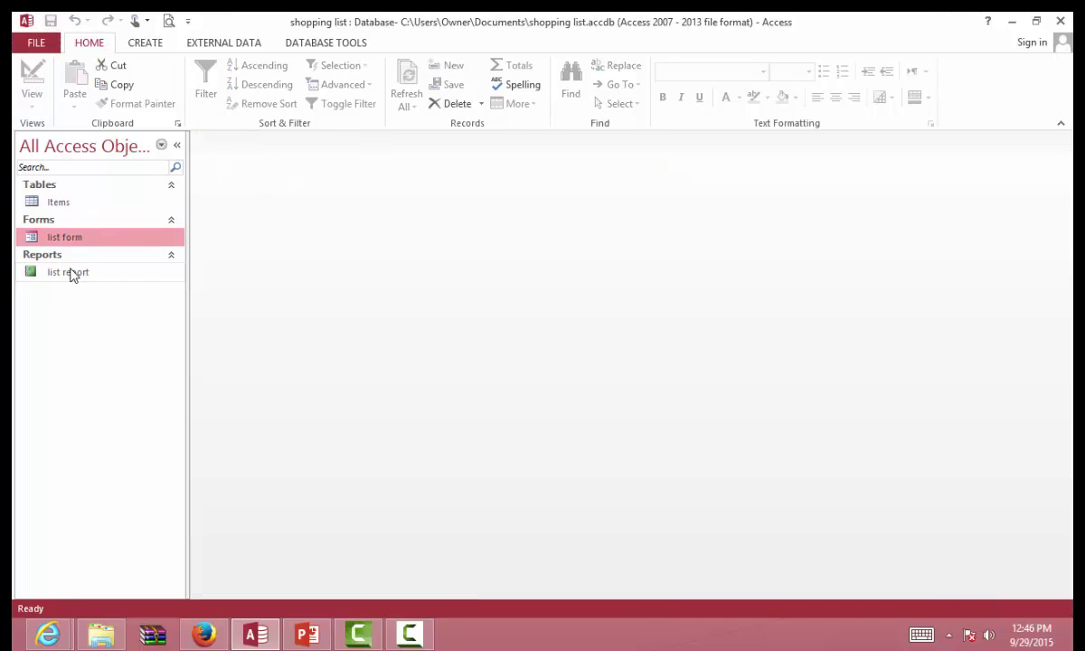
- Reopen the Items table and check the names of the papa jones pizza and mango records
left_click(73, 273)
double_click(59, 203)
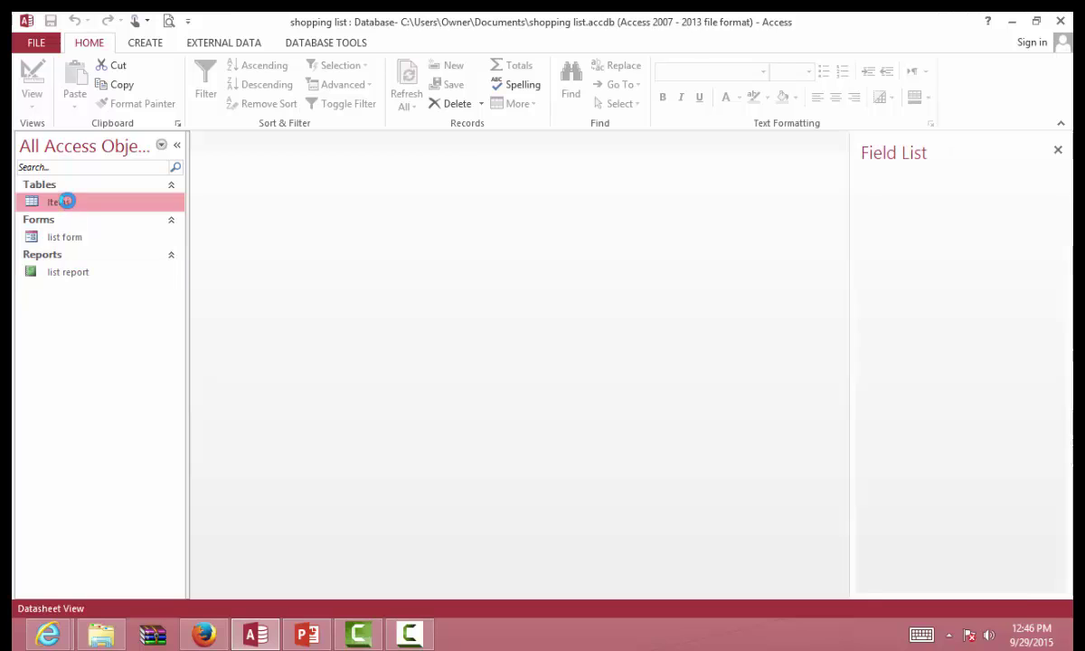
left_click_drag(333, 228, 398, 227)
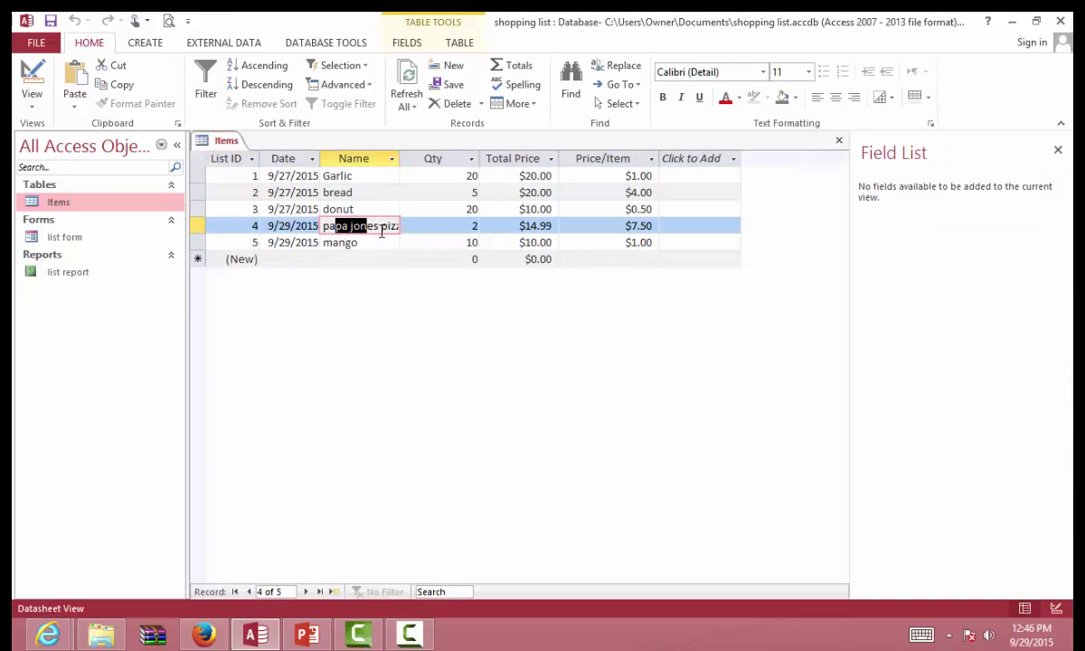
left_click(376, 226, "shift")
left_click(358, 244)
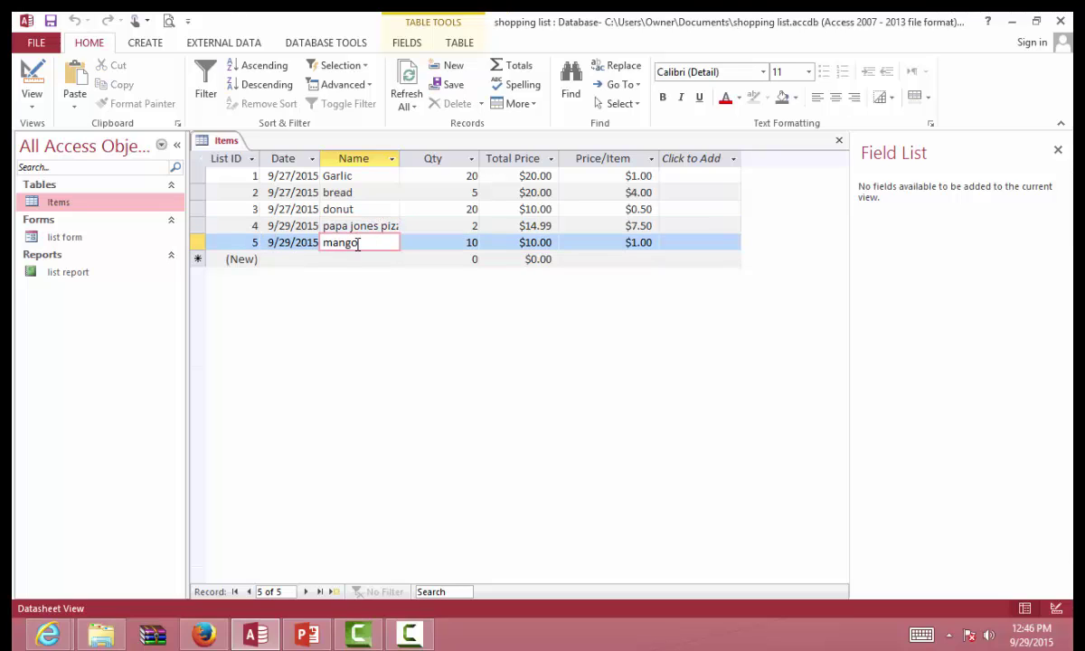
- Reopen the list form and browse through its records to the last one
double_click(67, 236)
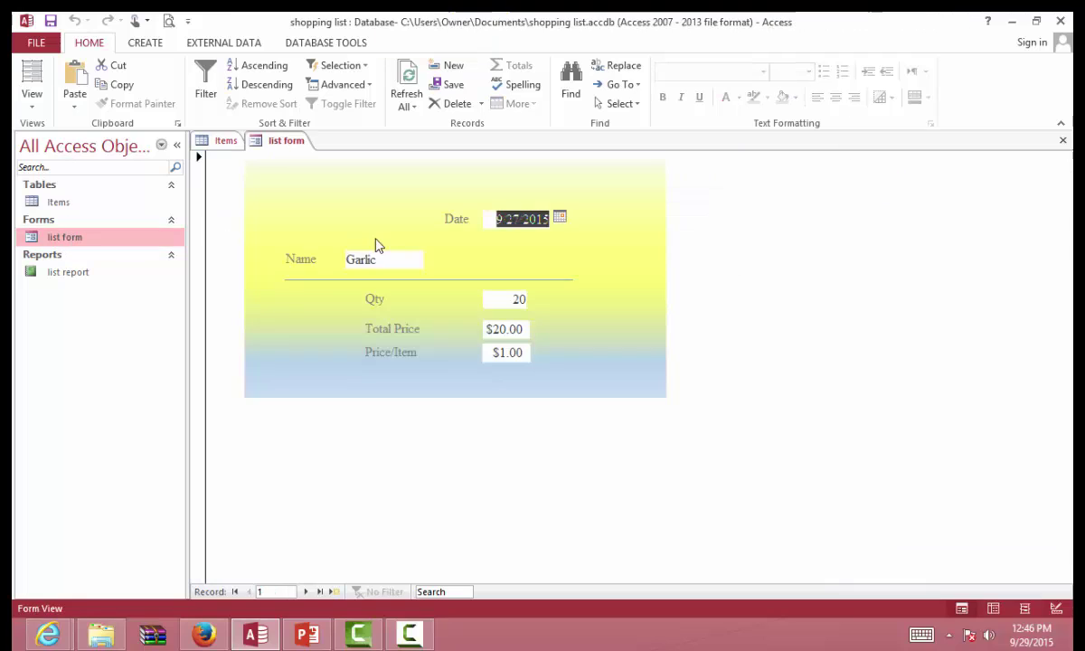
left_click(307, 593)
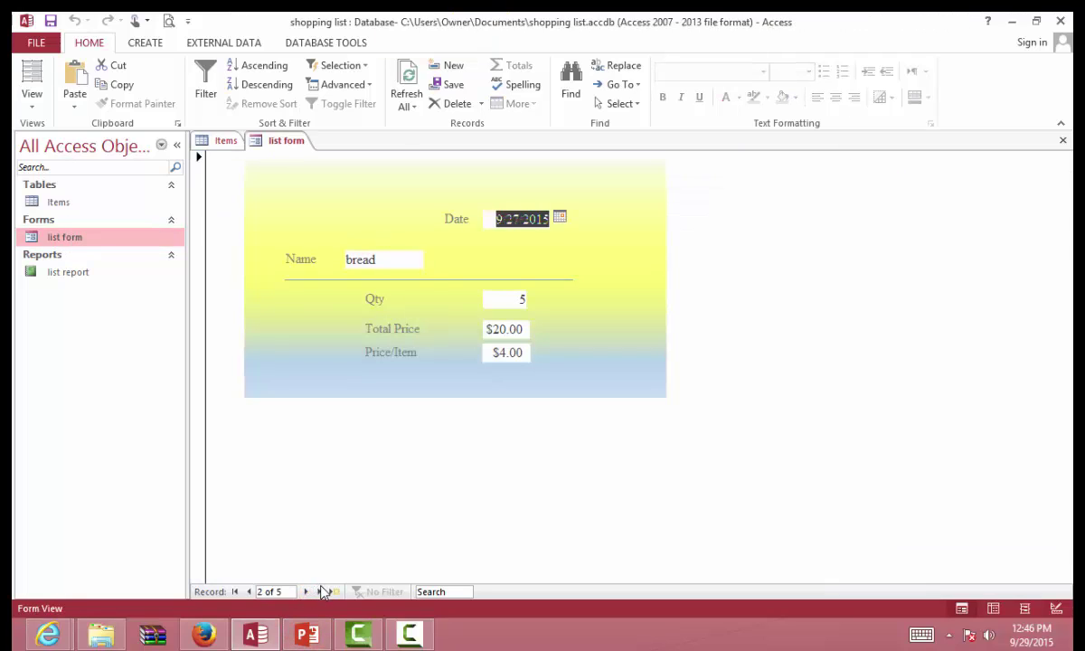
left_click(321, 591)
- Open the list report, compare it with the Items table, and review its entries down to the mango record
left_click(70, 279)
double_click(70, 274)
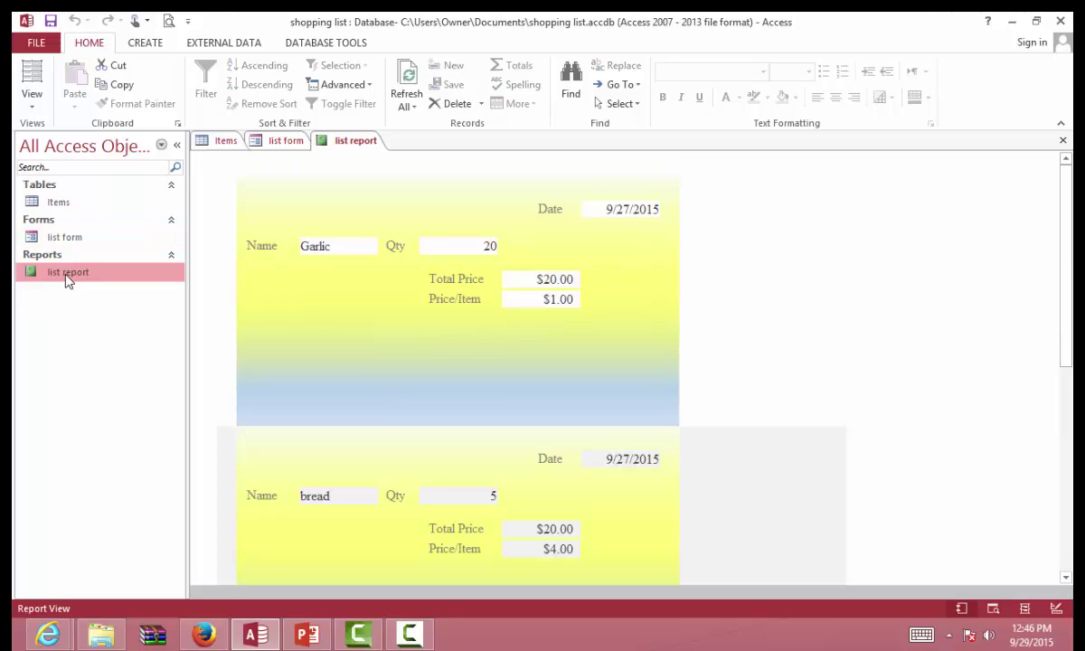
left_click(221, 141)
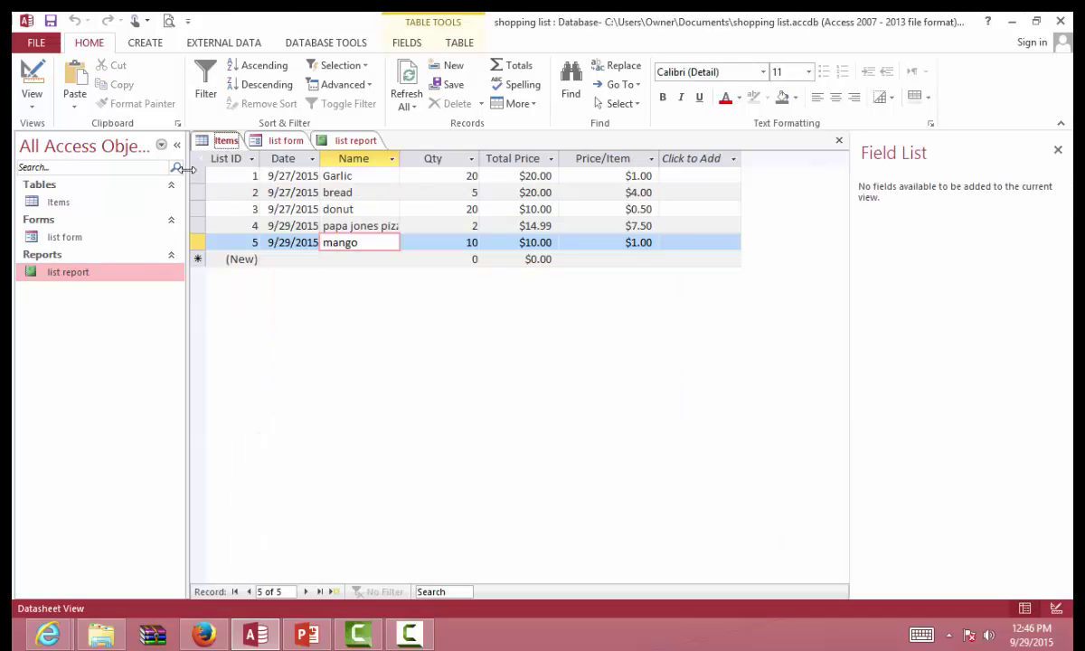
left_click(348, 140)
scroll(456, 424, "down", 1)
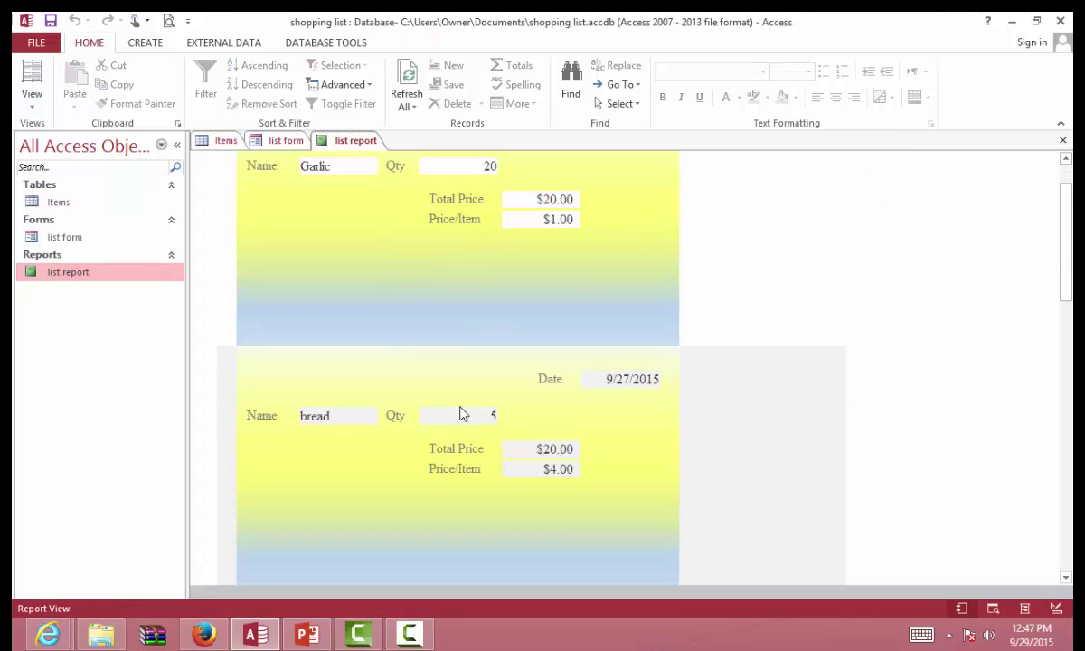
scroll(452, 434, "down", 2)
scroll(447, 308, "down", 1)
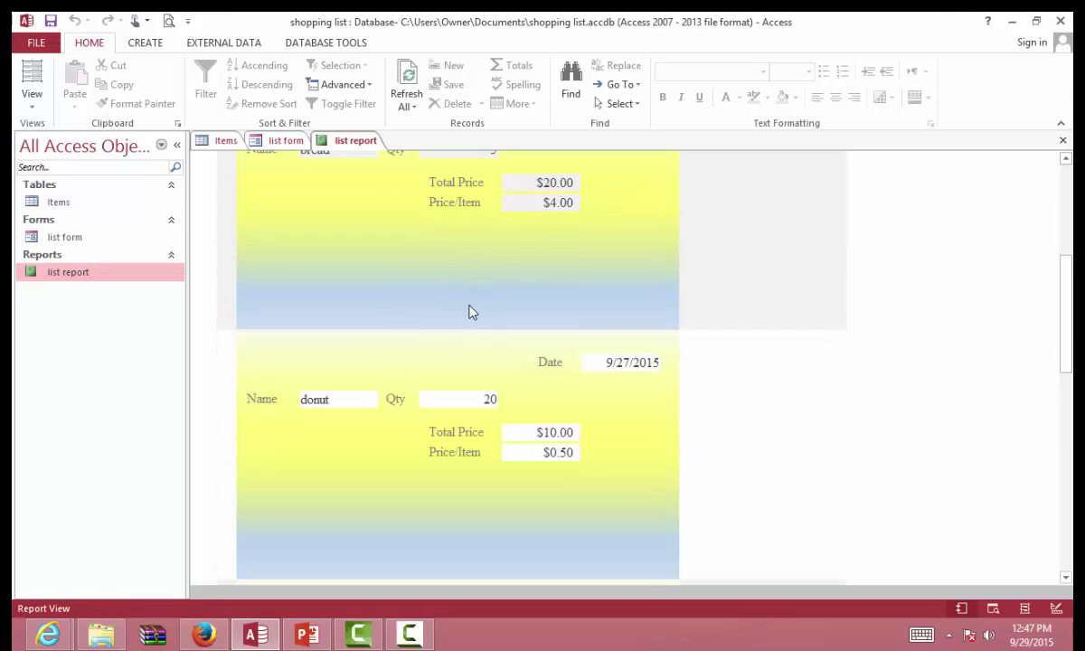
scroll(380, 398, "down", 2)
scroll(488, 303, "down", 3)
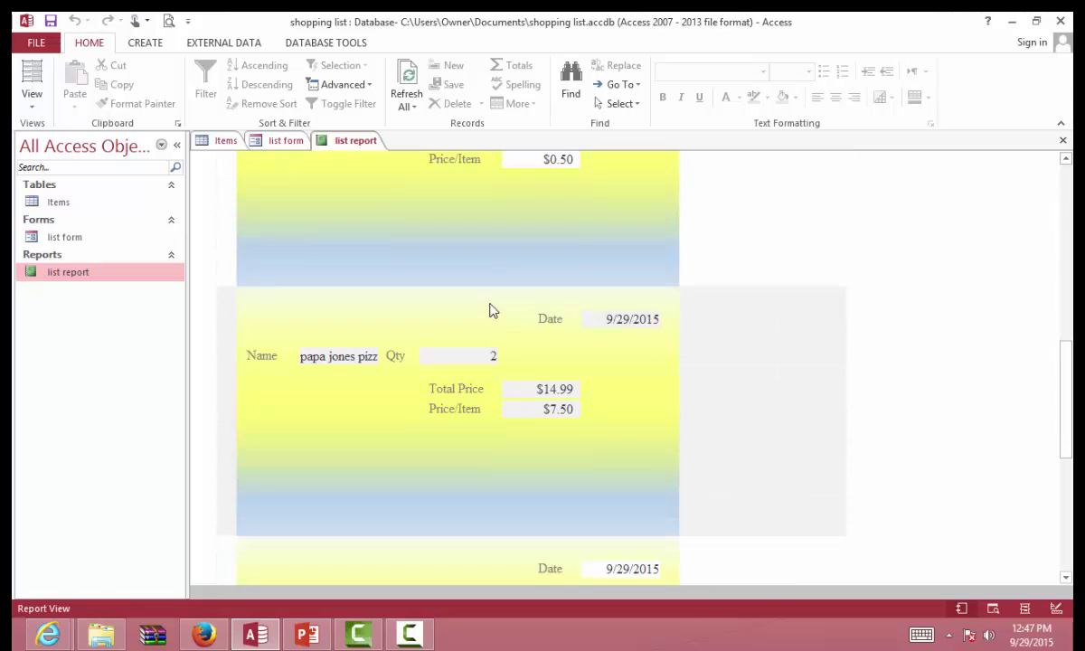
scroll(488, 318, "down", 1)
scroll(482, 286, "down", 1)
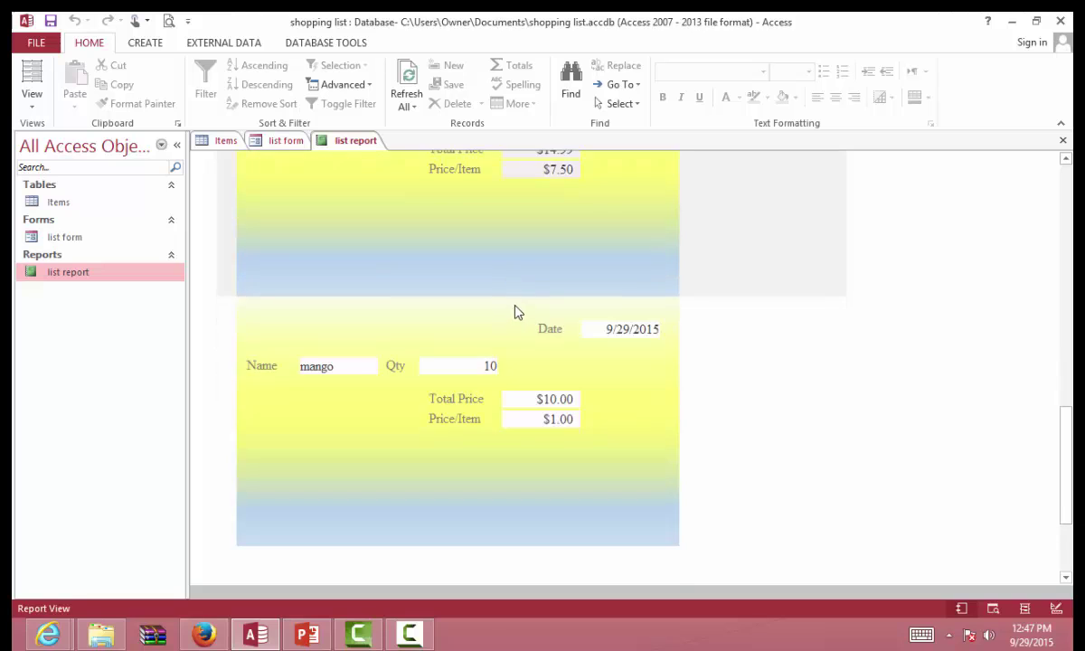
scroll(482, 271, "up", 1)
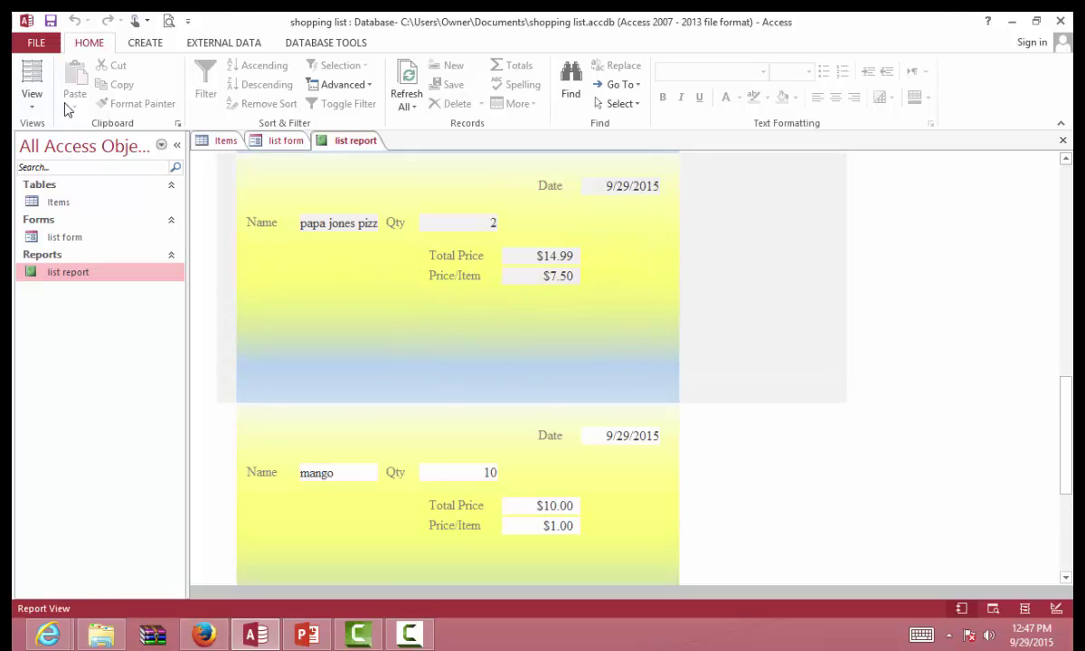
- In the list report's design view, widen the Name text box slightly and shift the Qty label and text box away from it
left_click(34, 101)
left_click(68, 244)
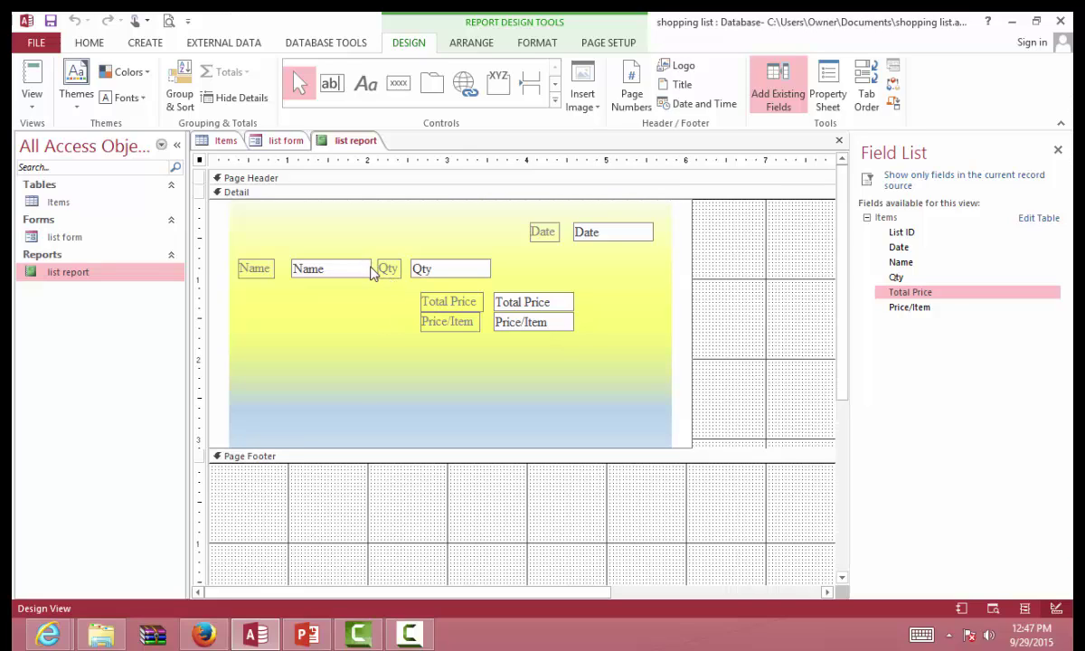
left_click(368, 268)
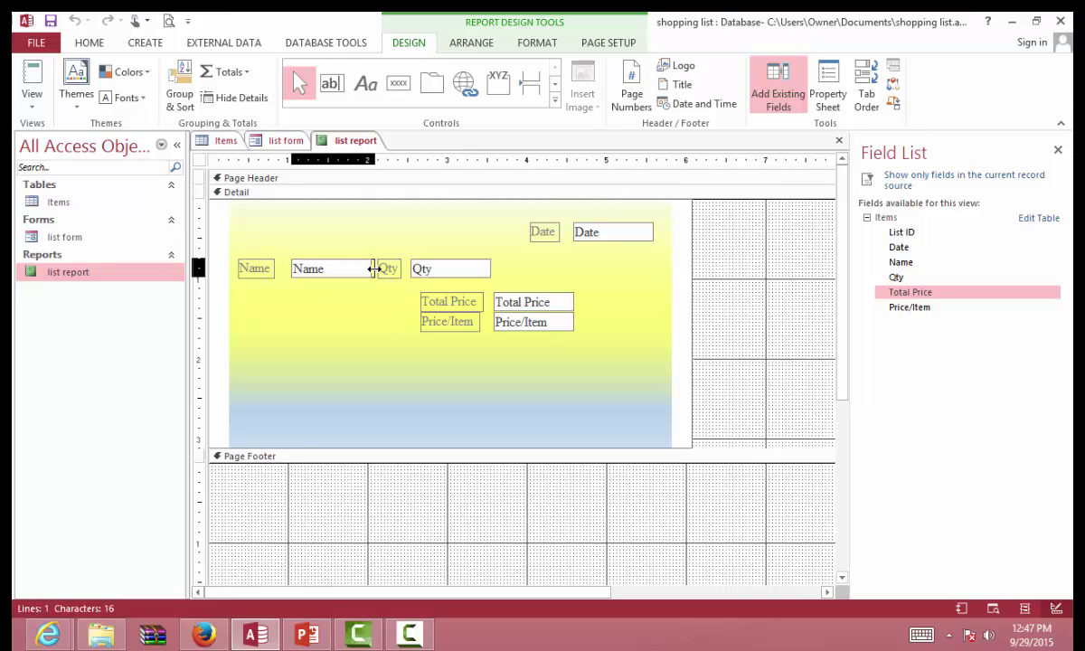
left_click(383, 270)
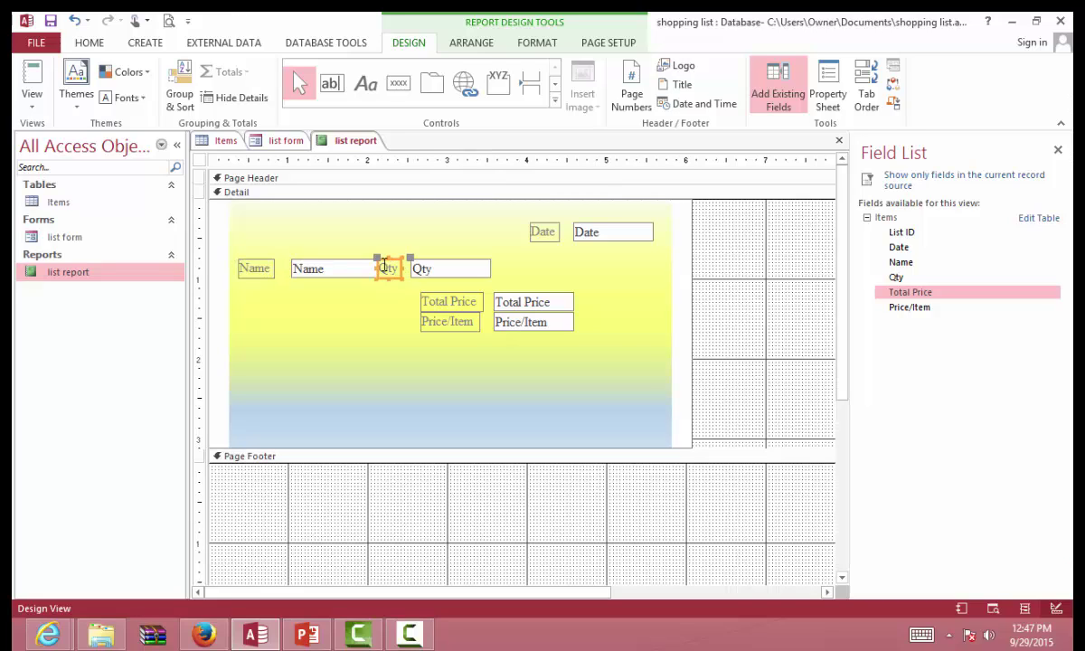
left_click_drag(384, 268, 391, 267)
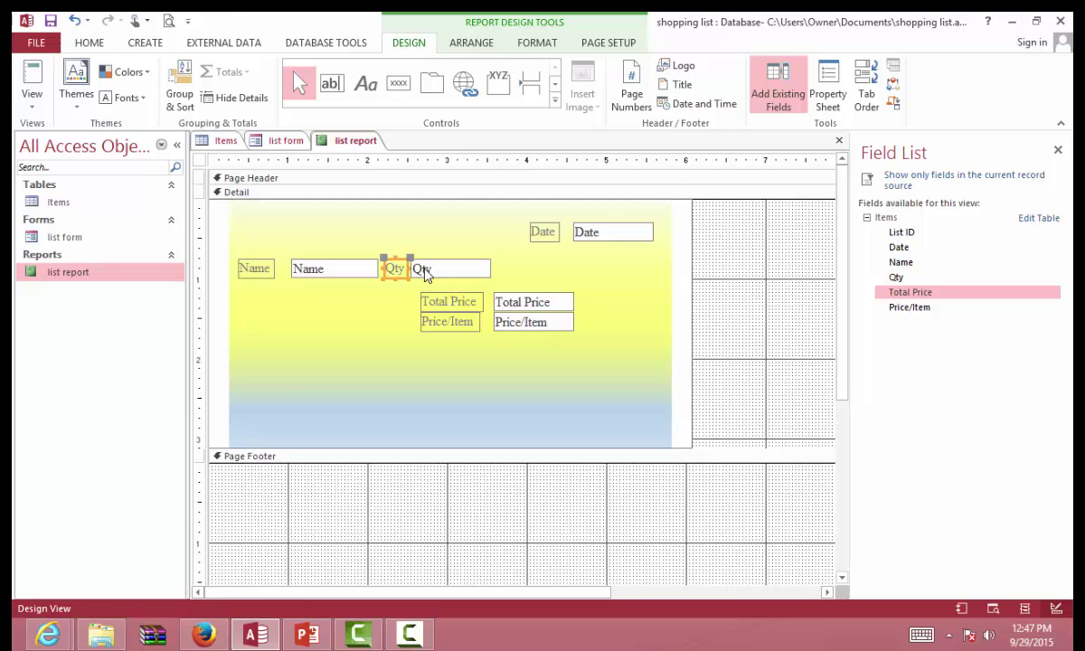
left_click(425, 269)
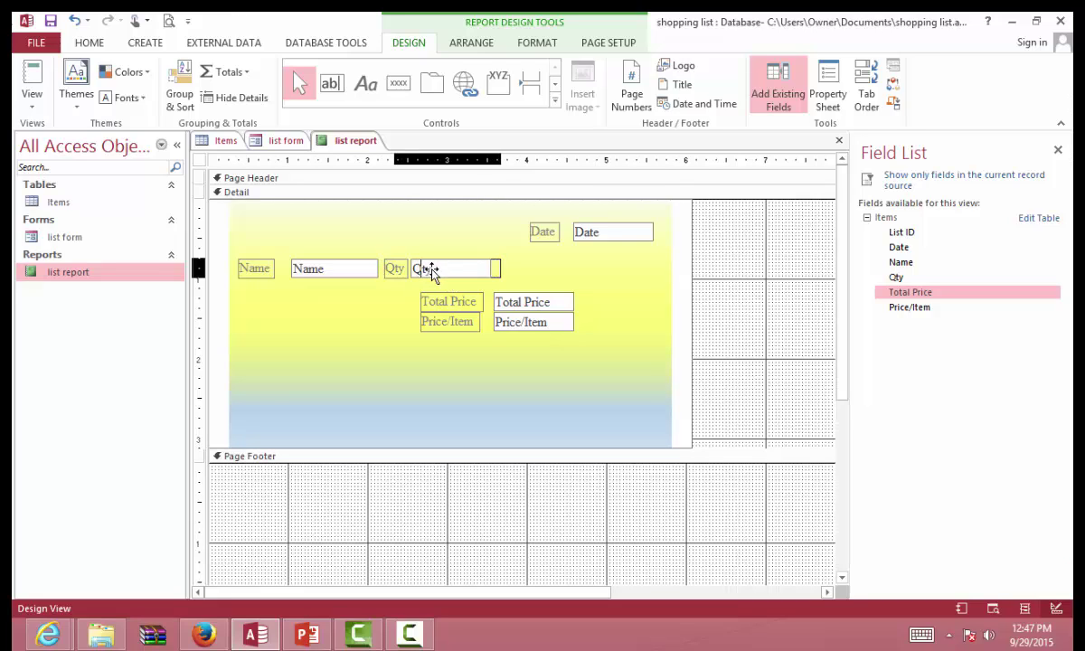
left_click_drag(433, 271, 438, 271)
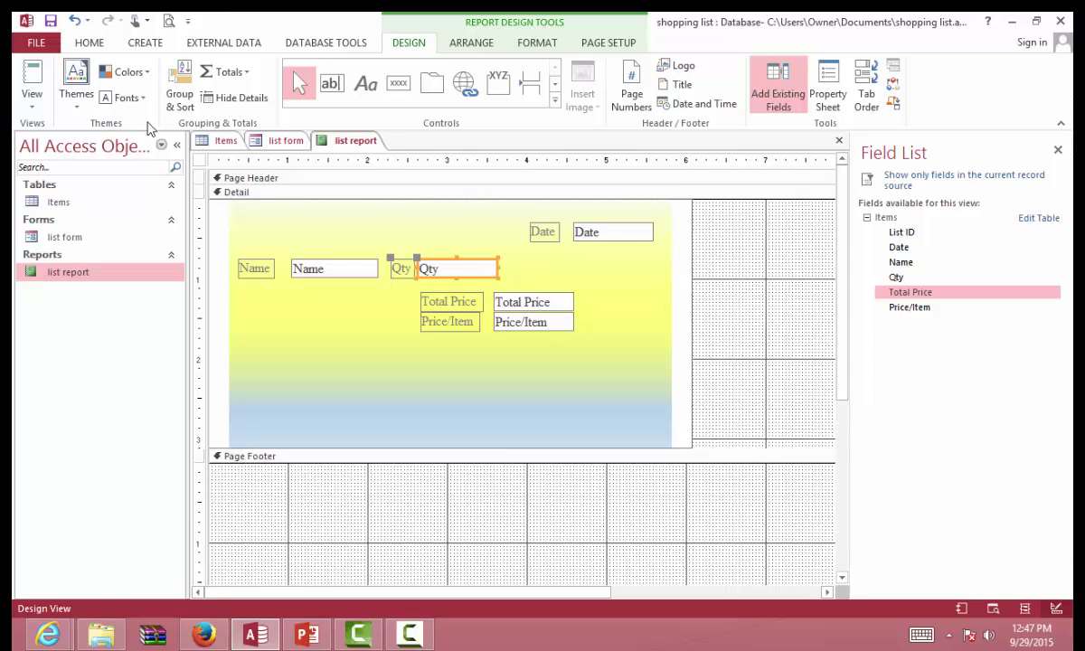
- Review the list report's entries down to mango in report view, and look at the print previews of the report and Items table
left_click(38, 84)
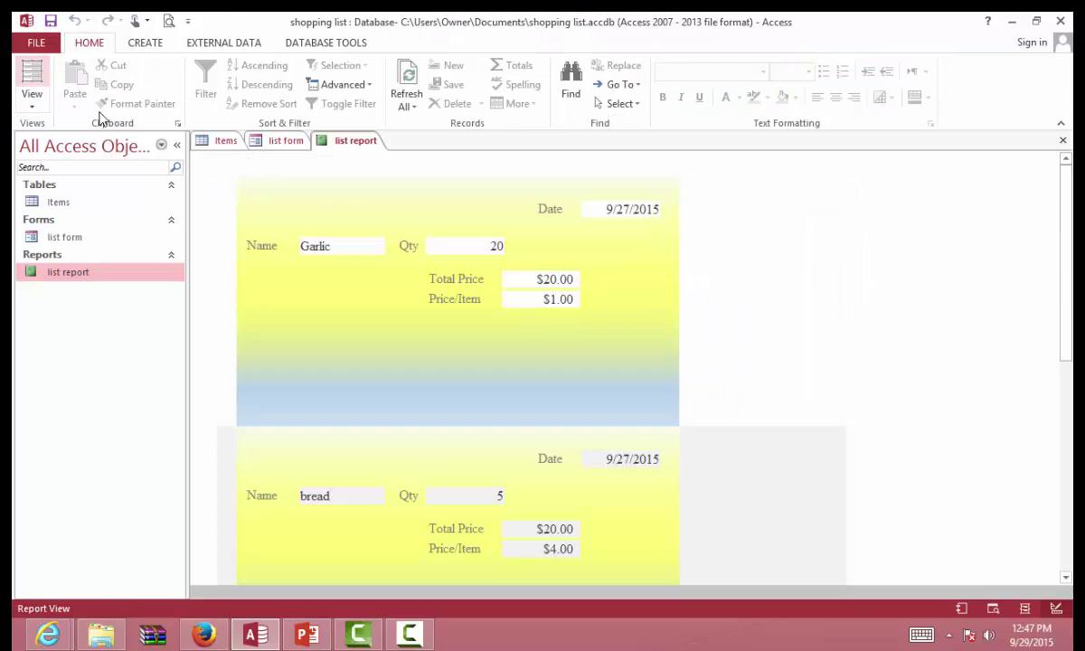
scroll(542, 334, "down", 3)
scroll(506, 321, "down", 3)
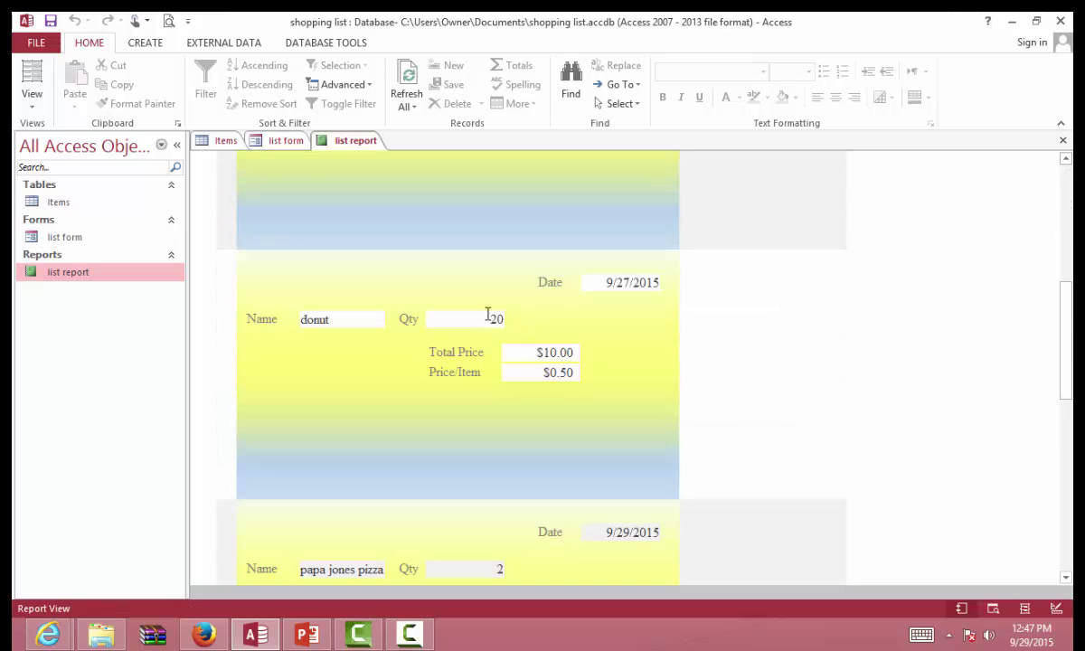
scroll(372, 416, "down", 1)
scroll(380, 372, "down", 4)
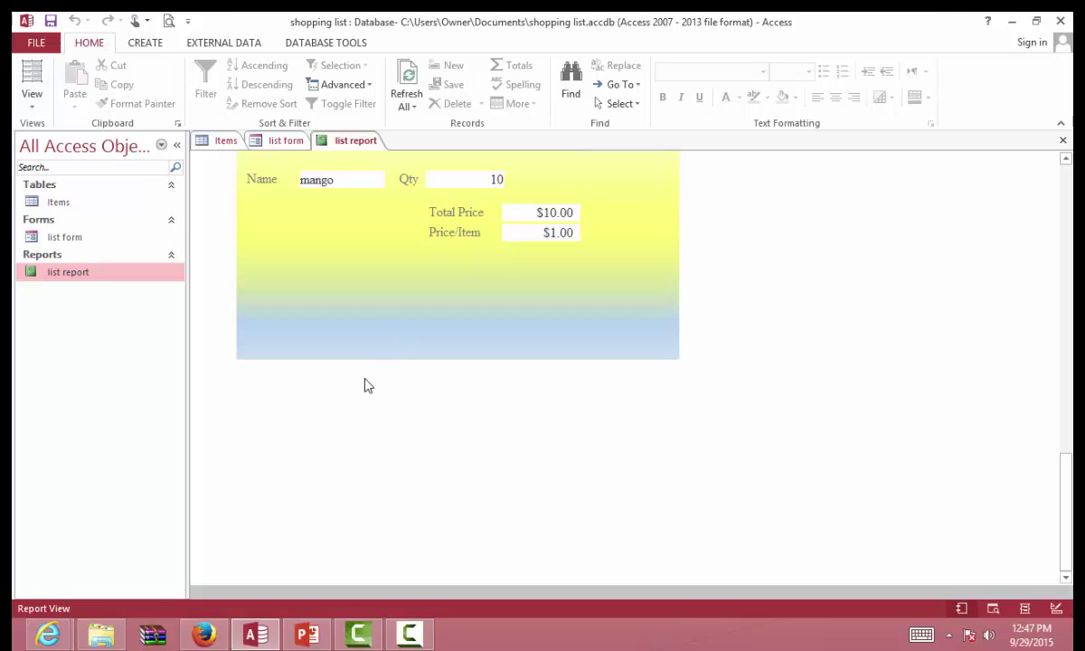
scroll(479, 344, "up", 10)
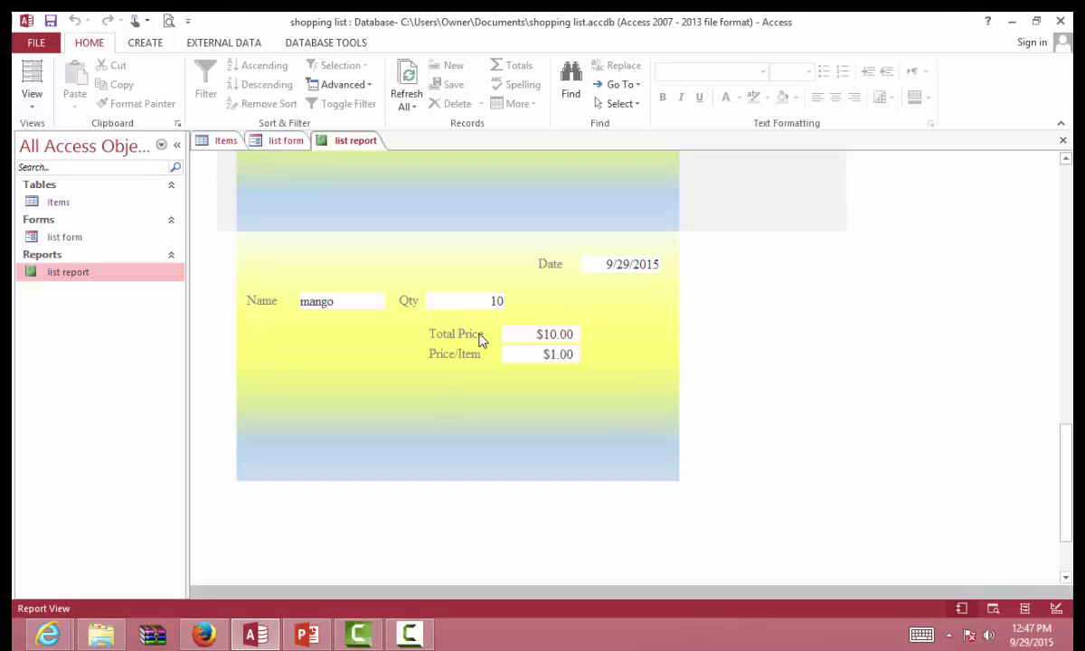
scroll(459, 334, "up", 5)
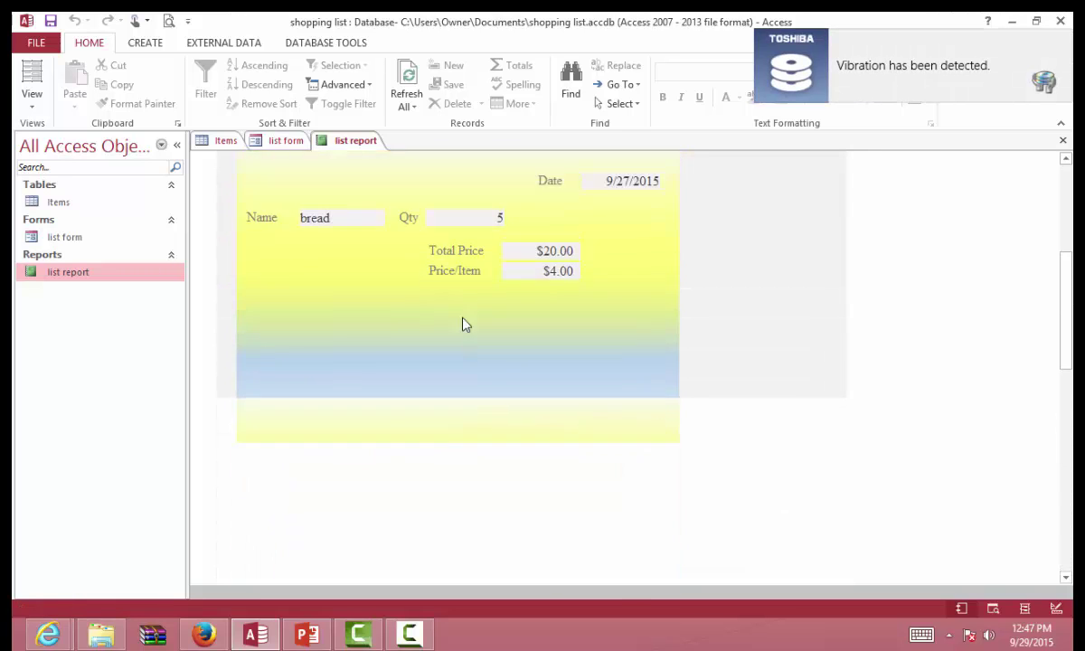
scroll(481, 314, "down", 1)
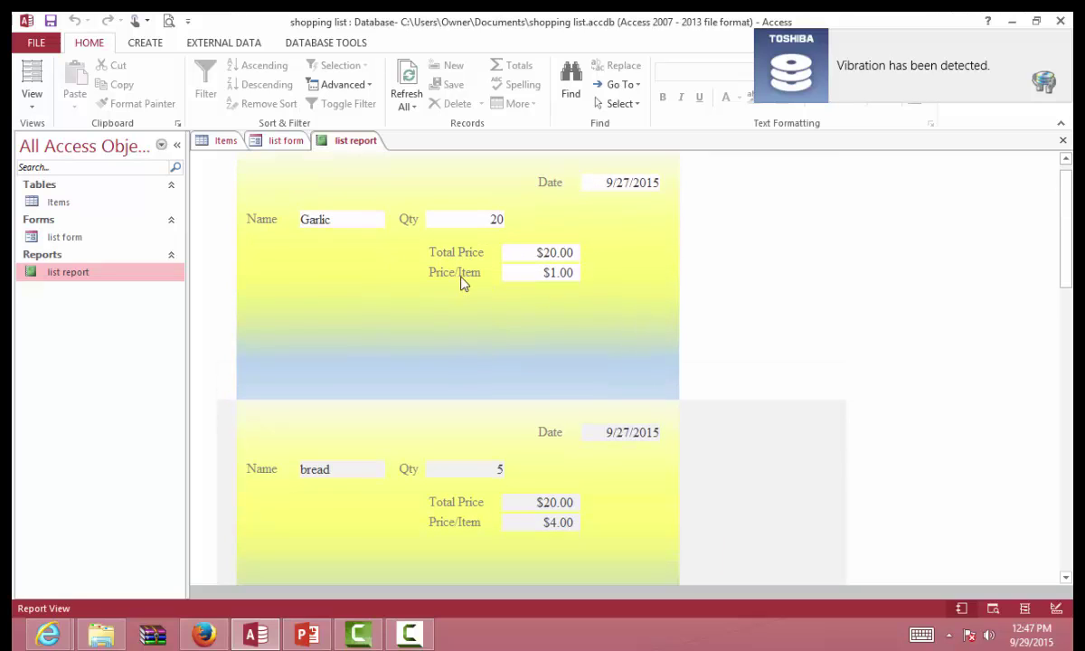
left_click(168, 20)
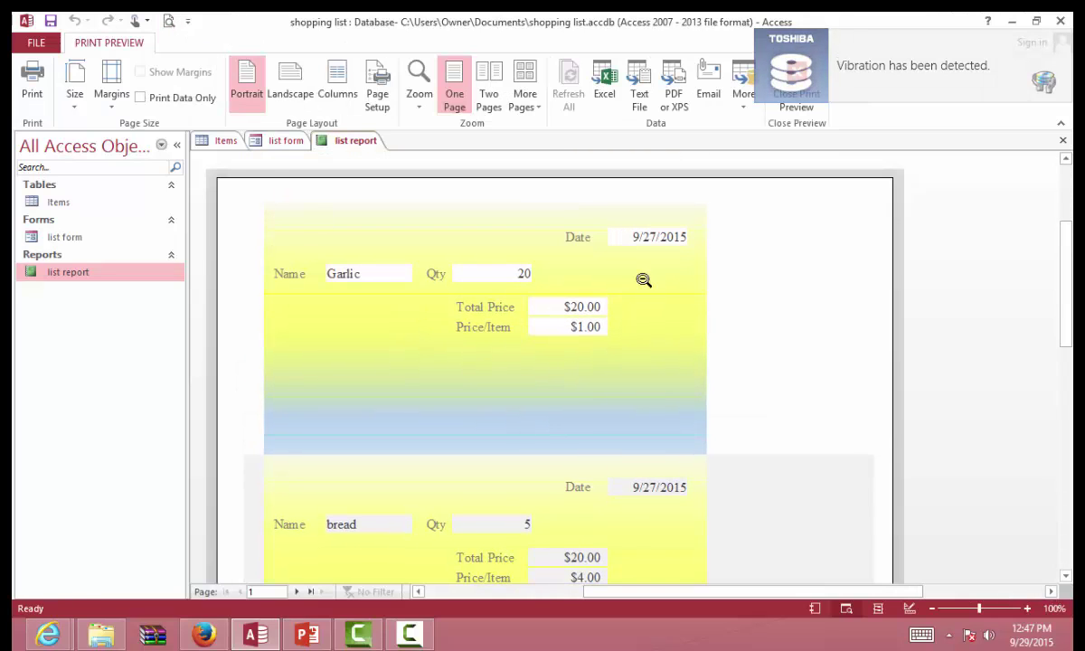
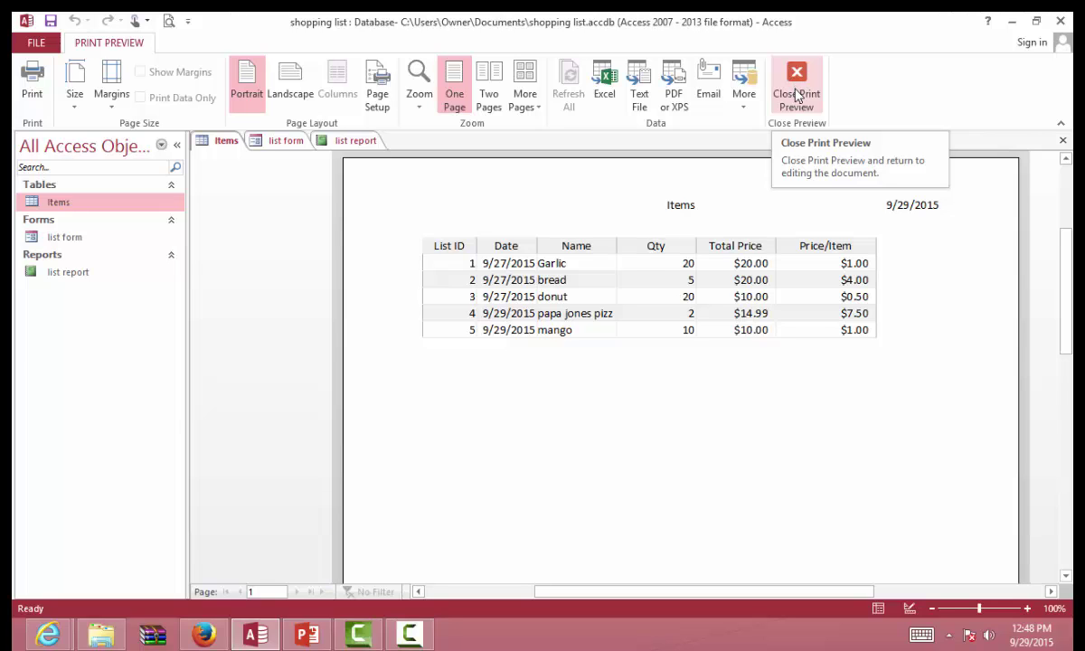
left_click(796, 96)
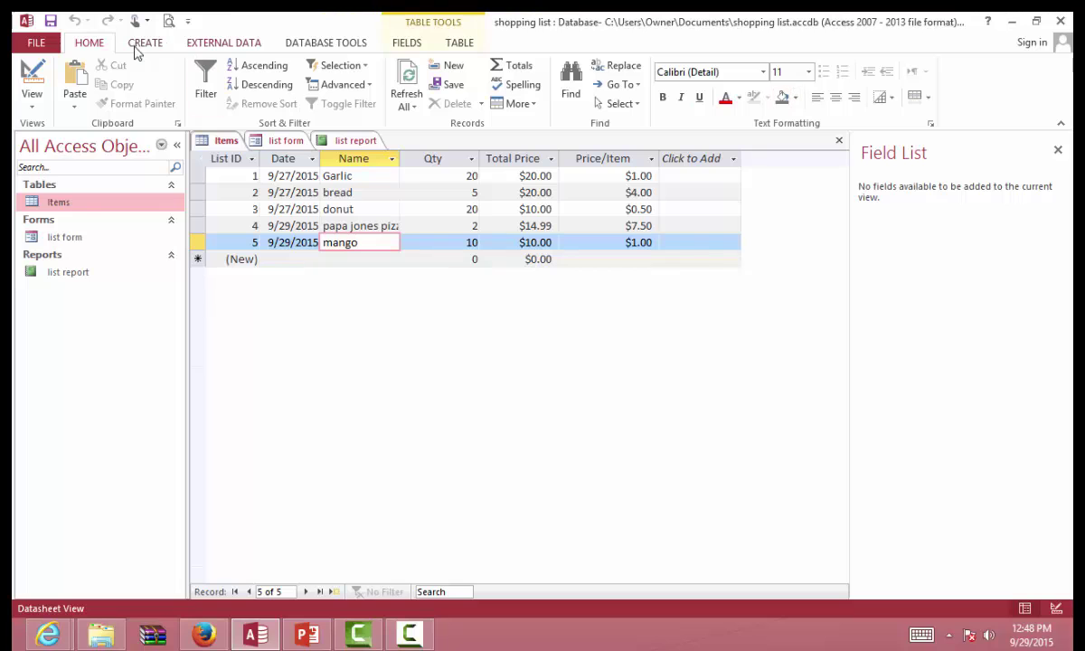
- Create a new blank desktop database named groceries shopping list
left_click(26, 42)
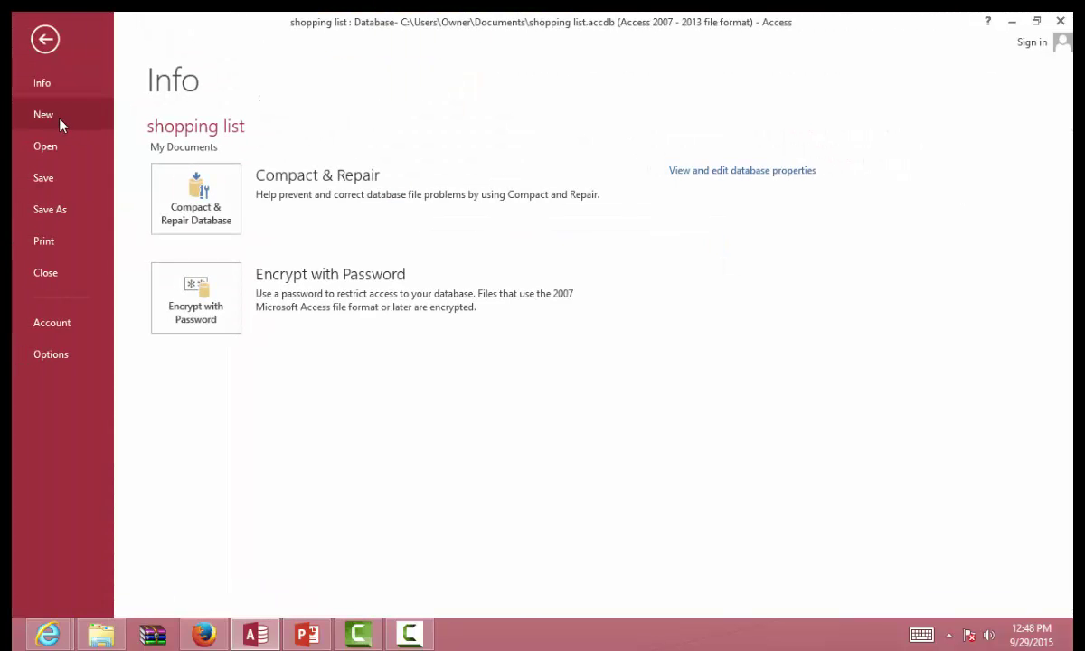
left_click(56, 114)
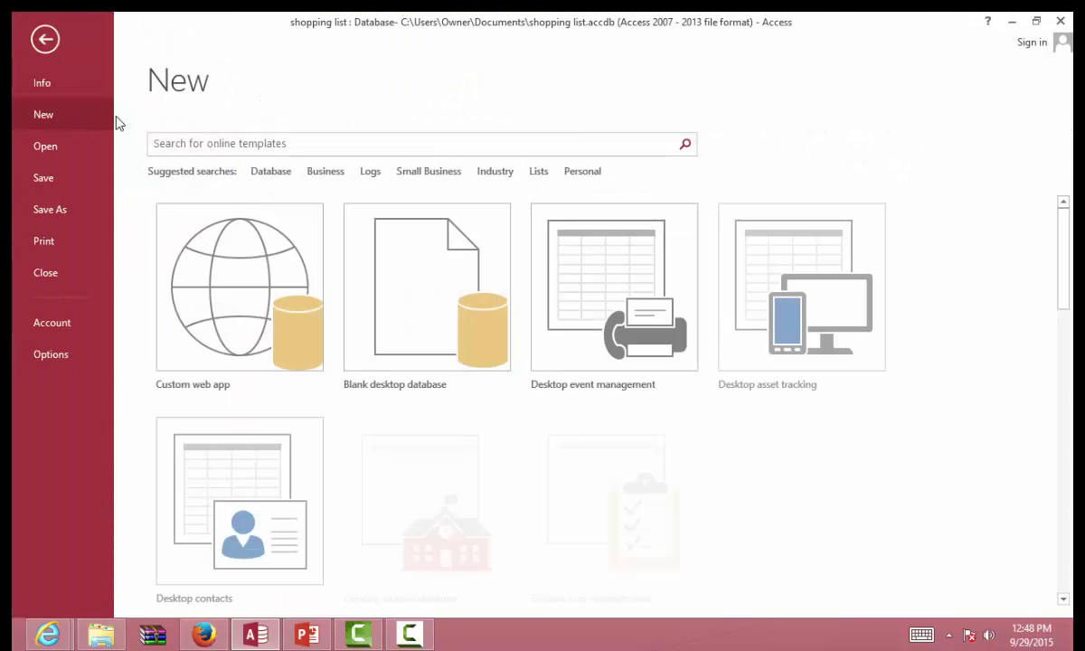
left_click(402, 286)
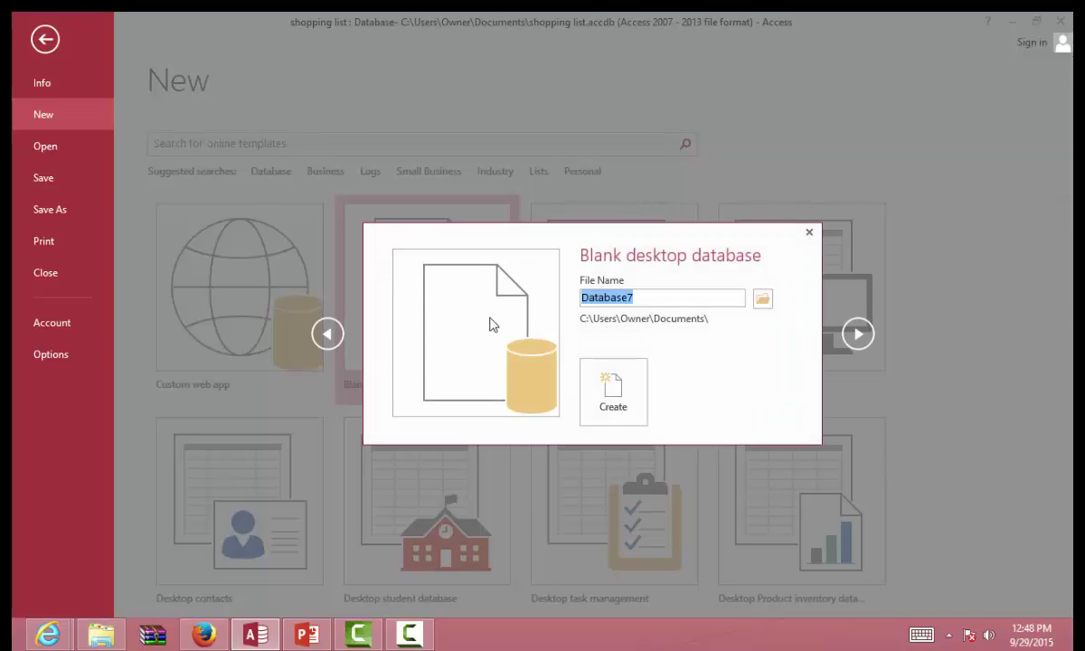
type("glo")
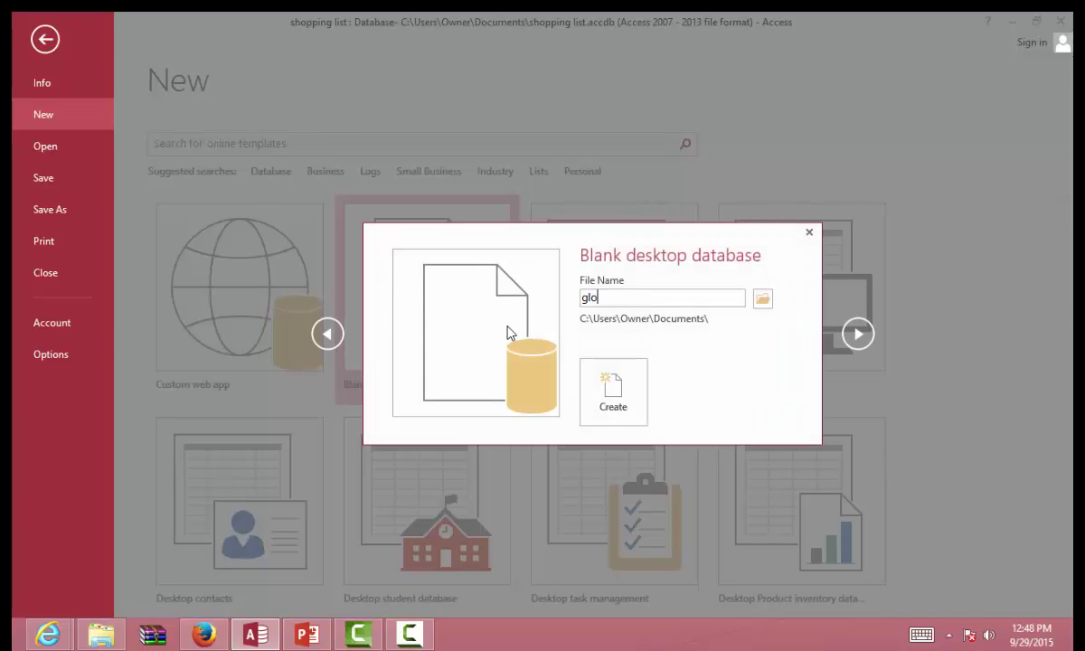
type("roc")
key("BackSpace")
type("shopping list")
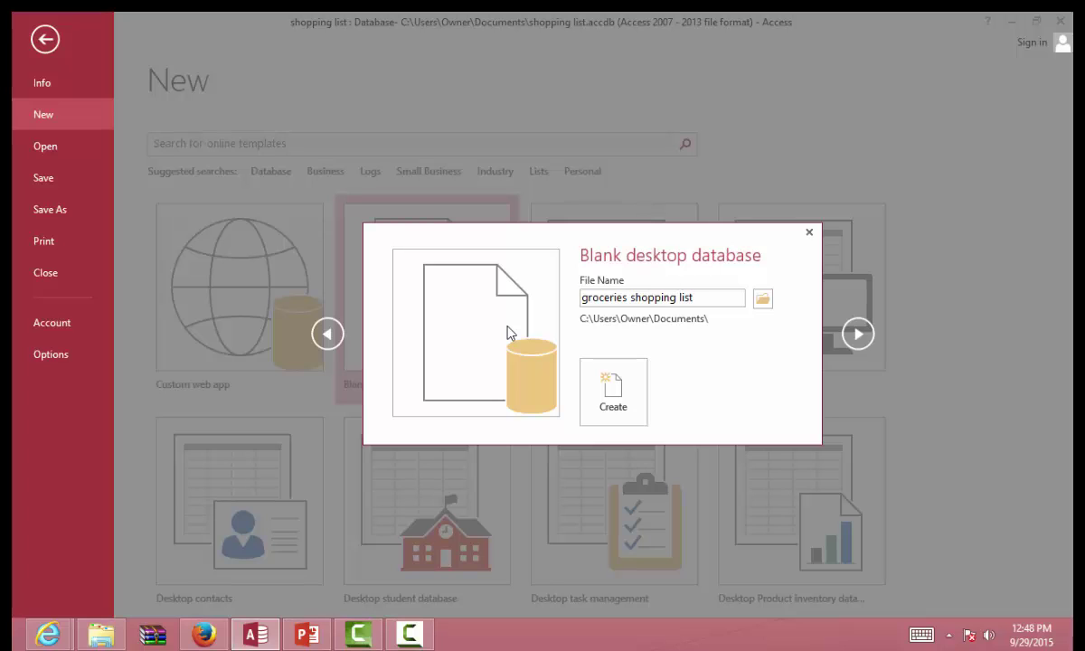
key("Return")
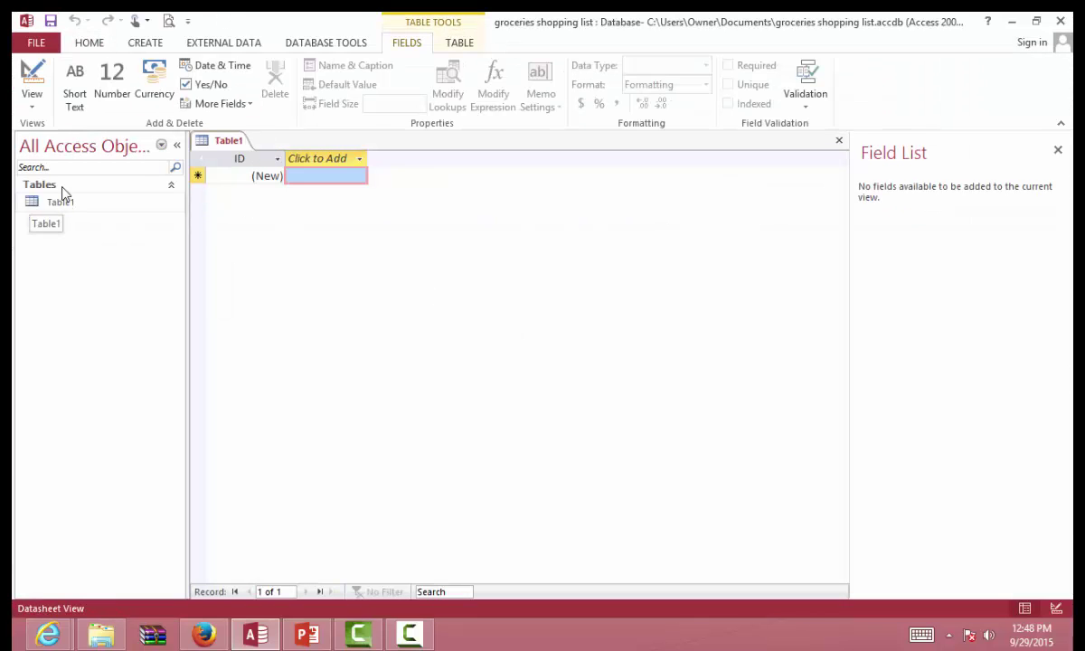
- Save the new table as Items tbl and open it in design view
left_click(32, 80)
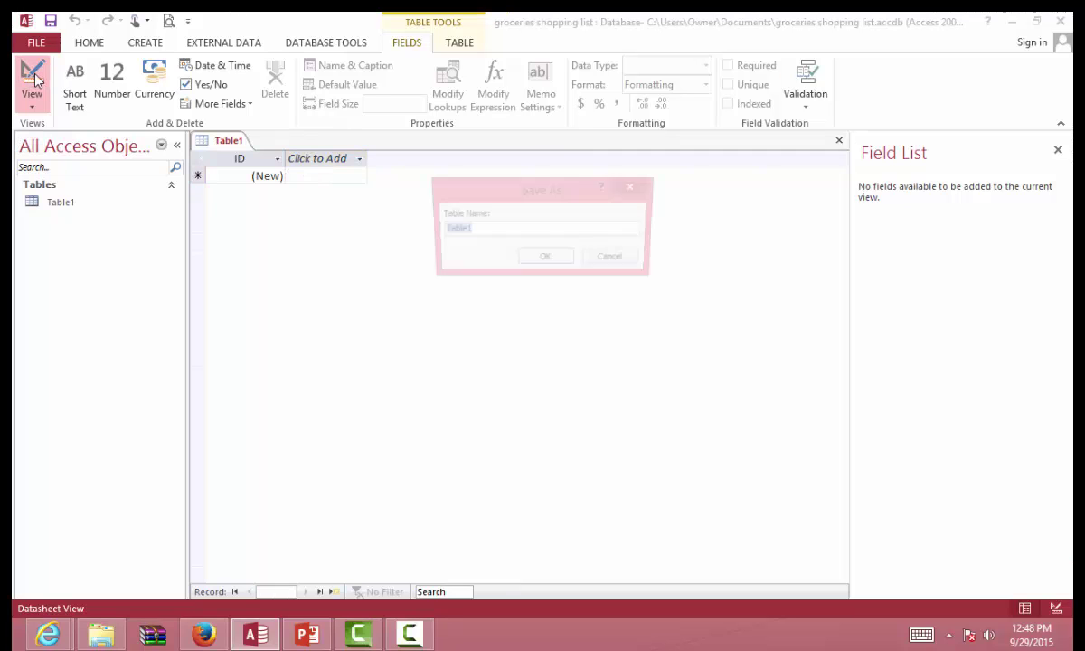
type("Items tbl")
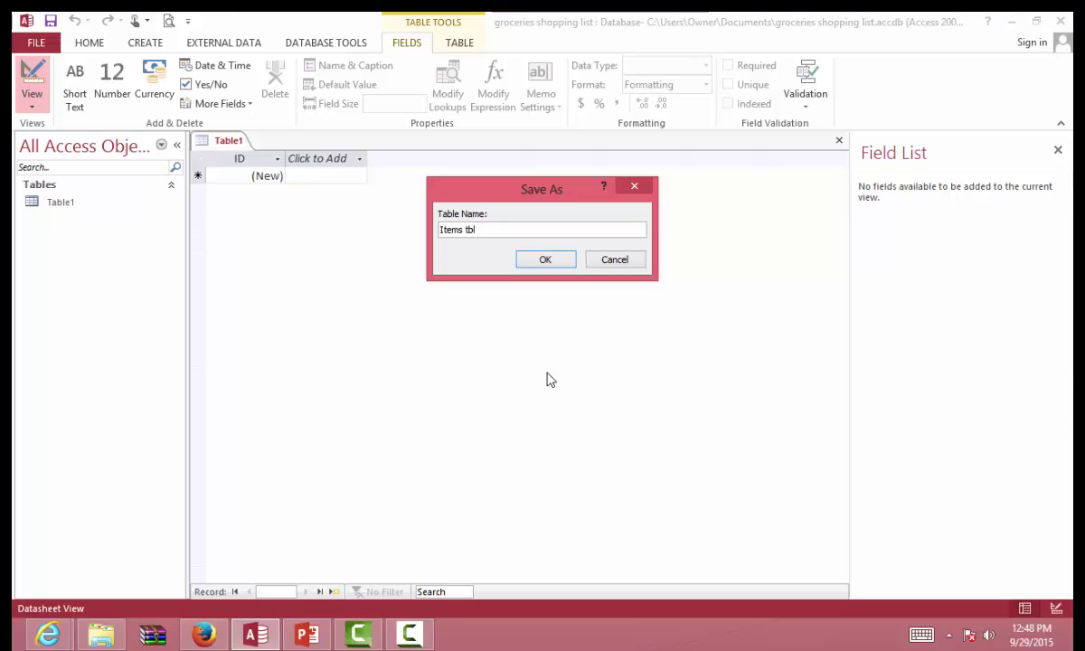
key("Return")
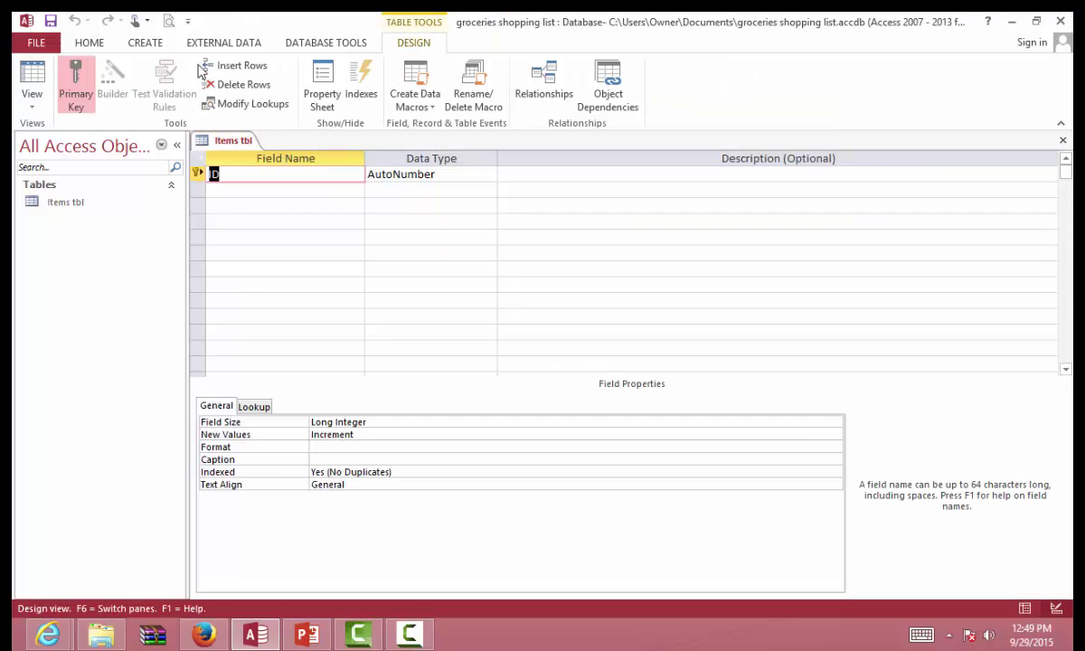
- Rename the primary key field to Item ID and add a Name field below it, accepting the reserved word
left_click(214, 173)
type("Item")
left_click(210, 190)
type("N")
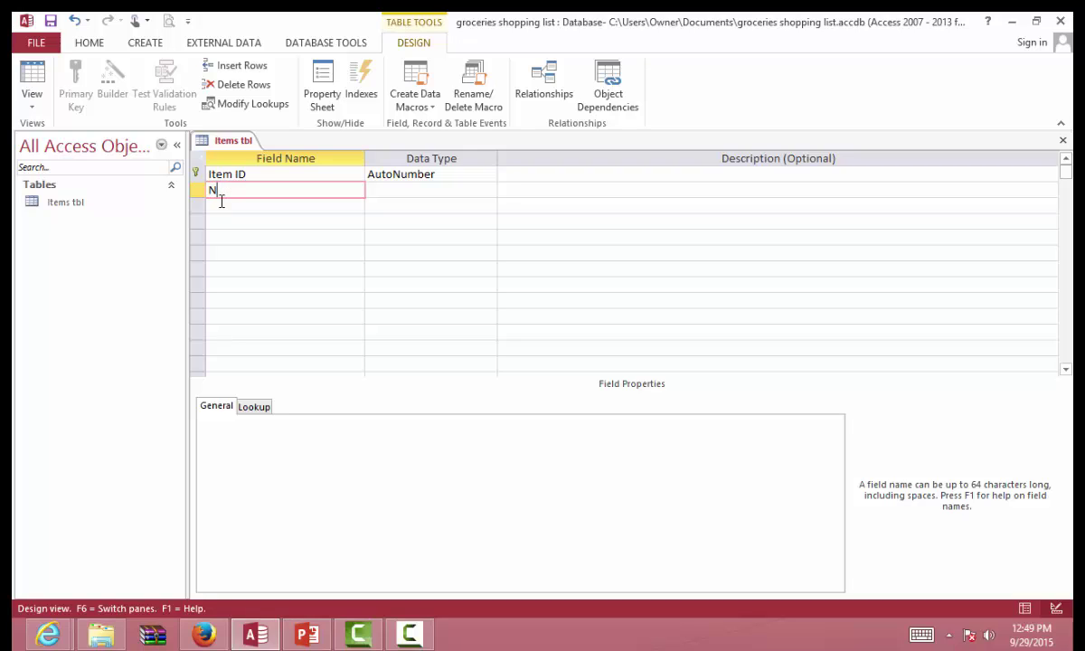
type("eme")
key("Tab")
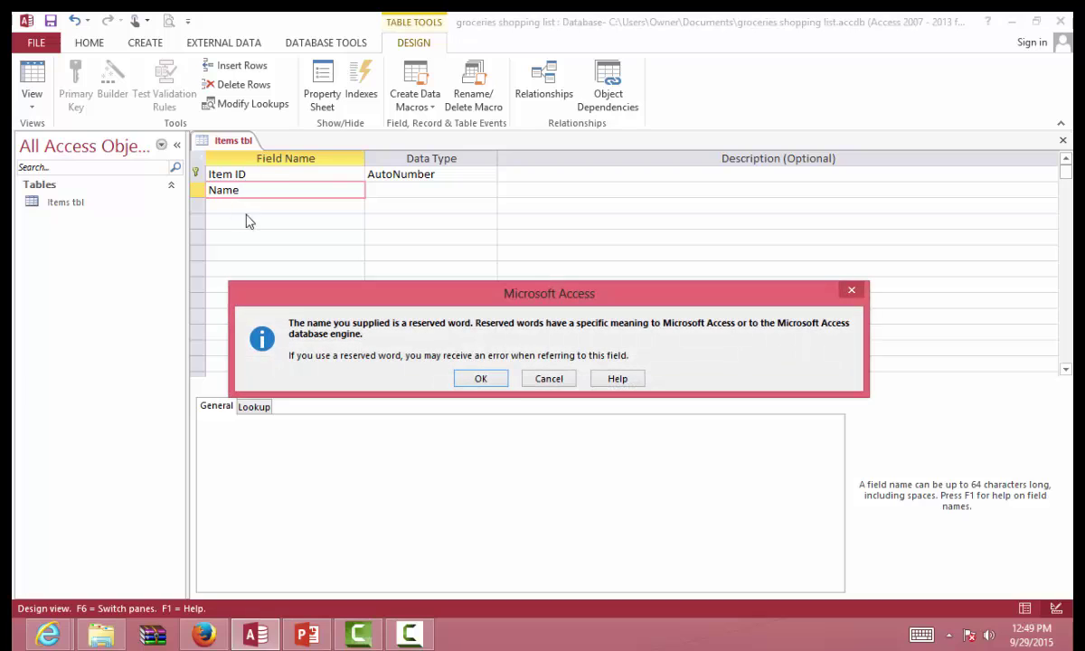
left_click(481, 379)
- Insert a row above the Name field and add a Date field there, accepting the reserved word
left_click(200, 192)
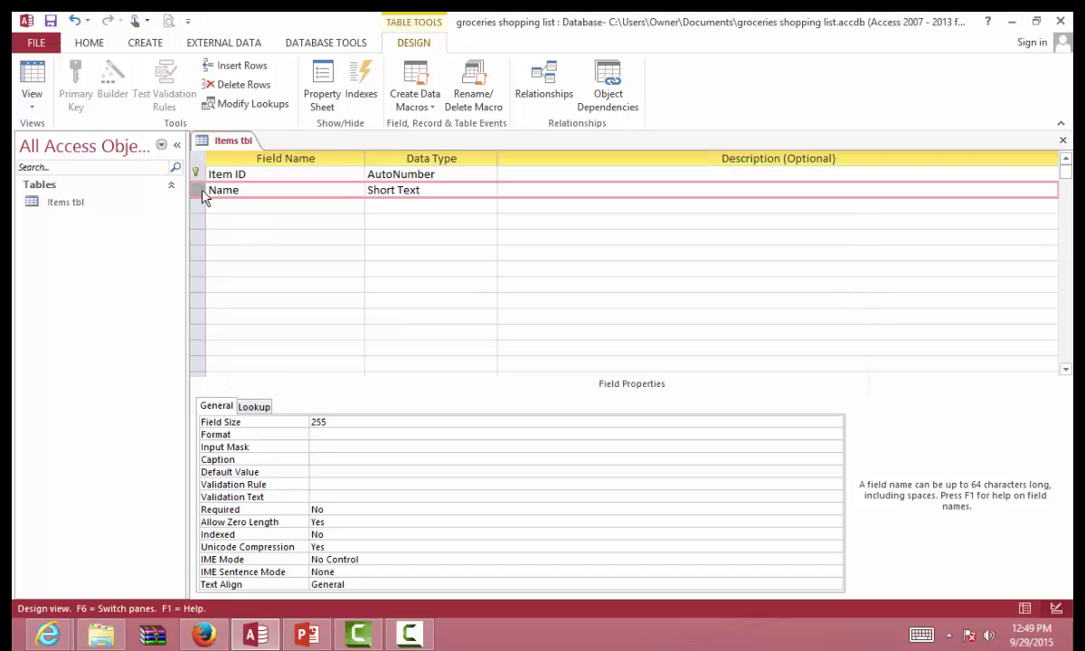
right_click(200, 193)
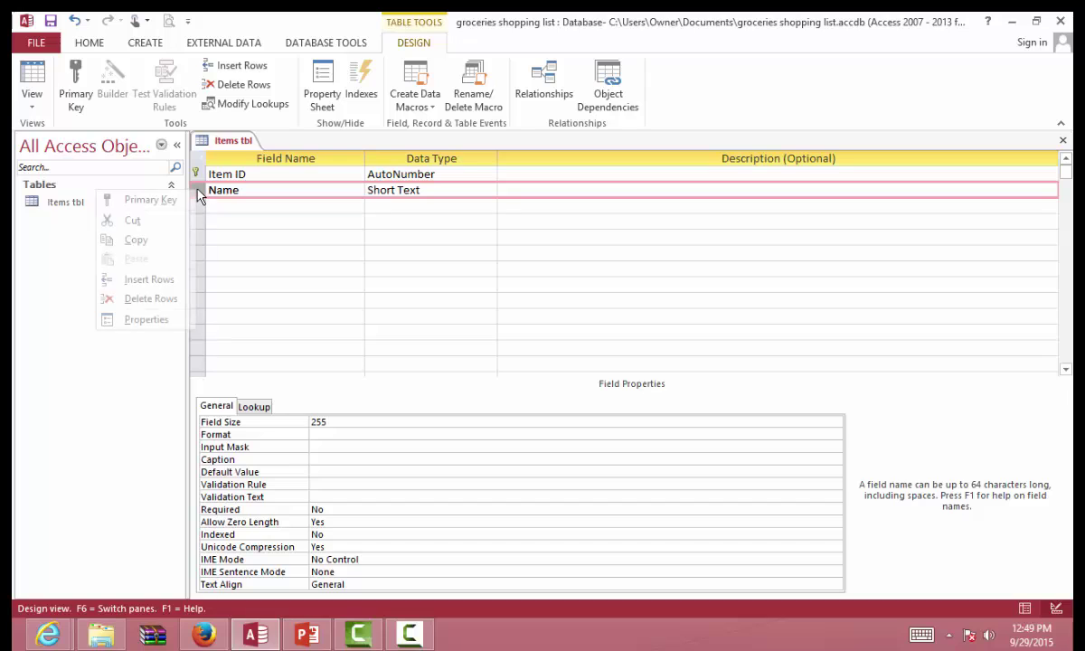
left_click(177, 283)
left_click(248, 192)
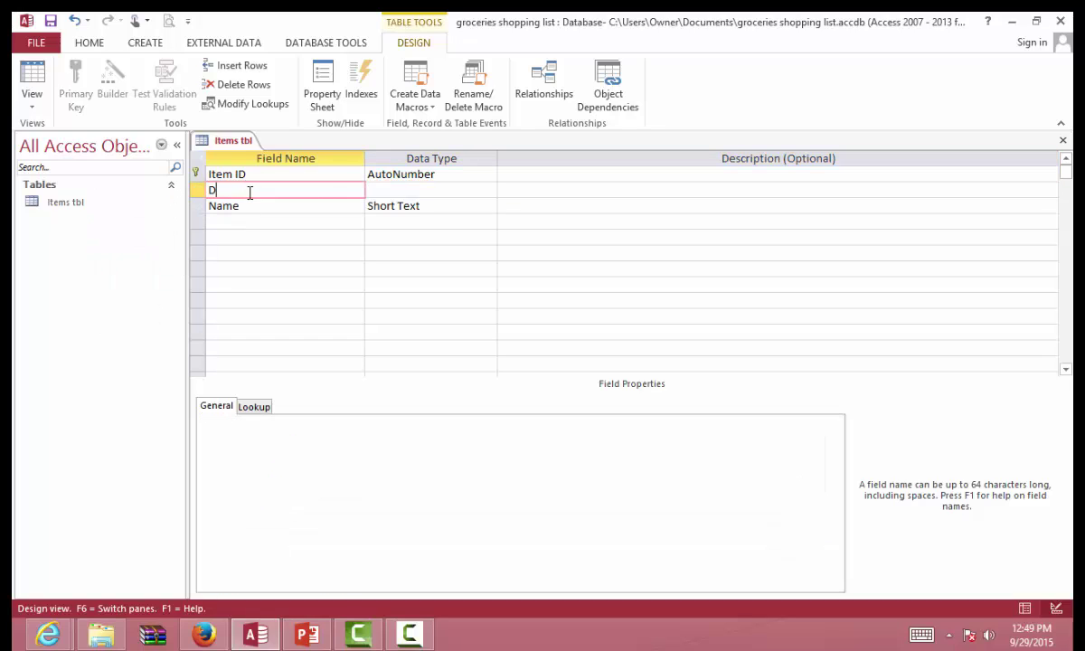
type("Date")
key("Tab")
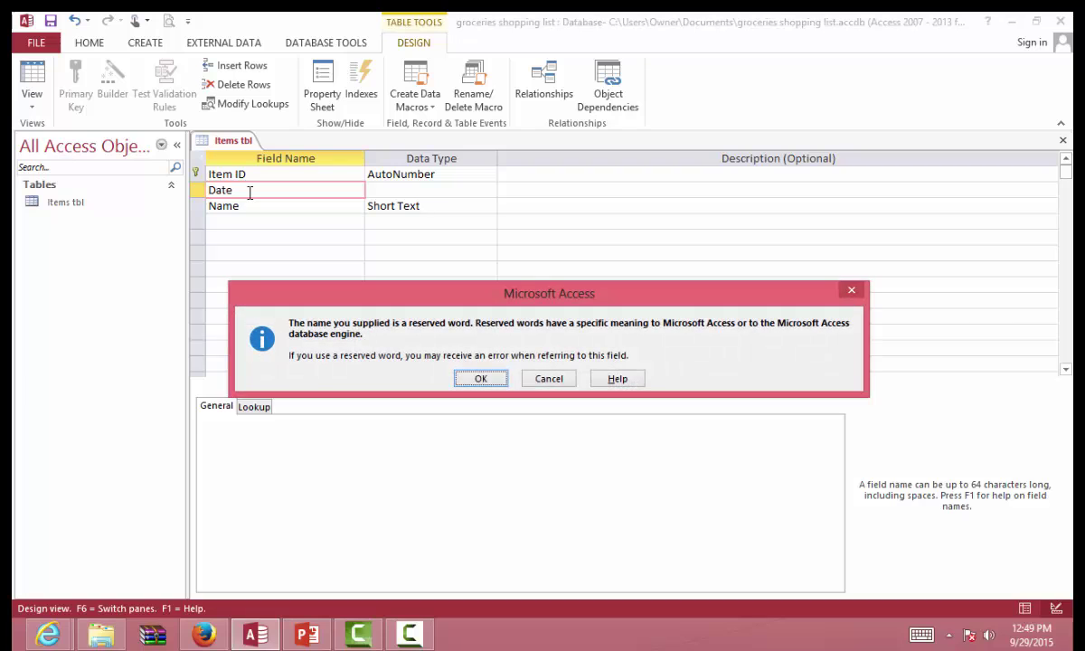
key("Return")
- Add the fields Qty, Total Price and Price/Item below Name in the Items tbl design
left_click(239, 225)
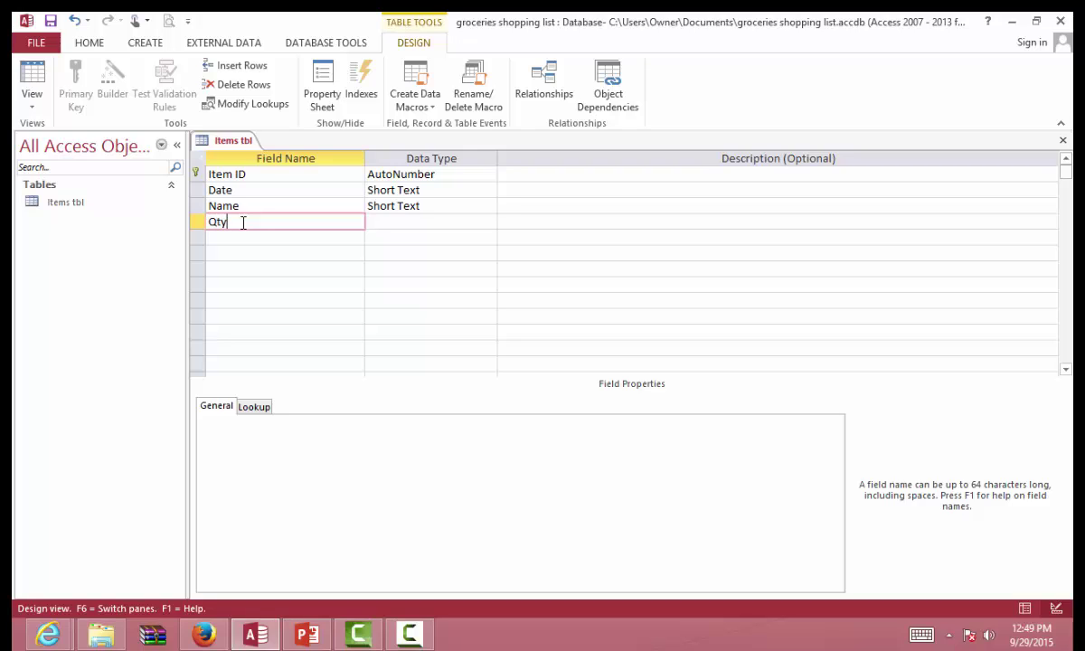
type("Qty")
key("Down")
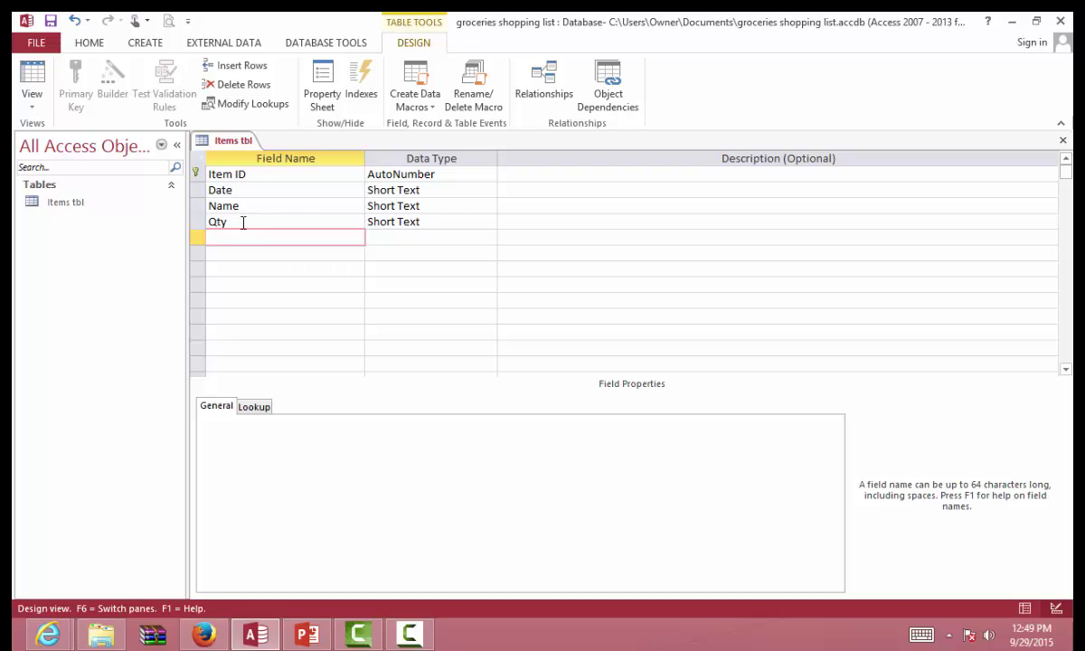
type("Total Price")
left_click(257, 255)
type("Pri")
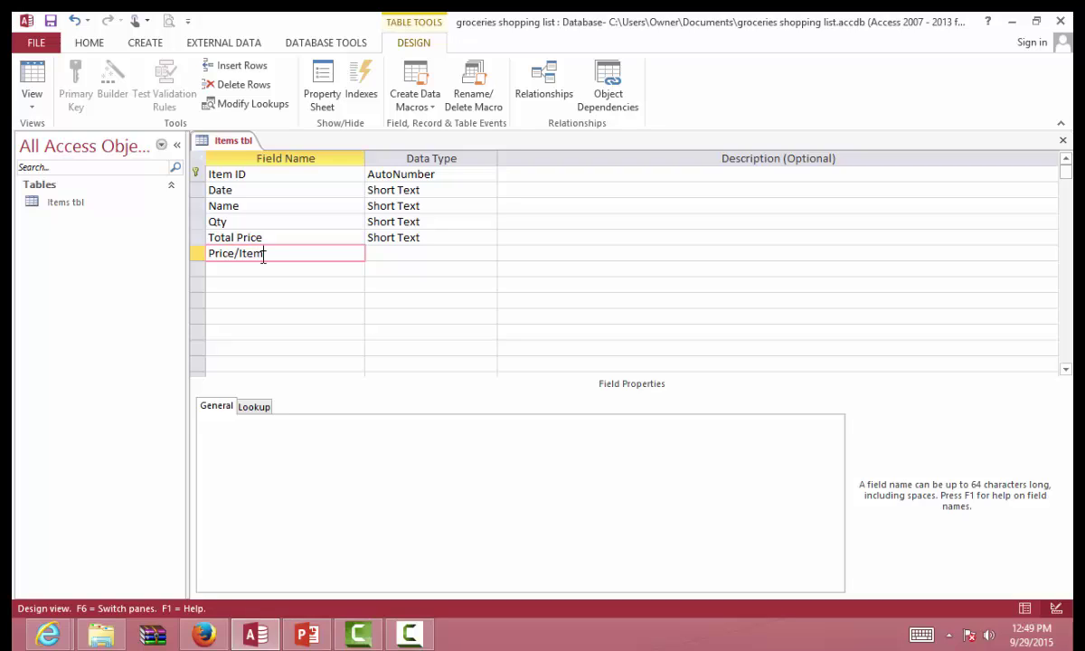
- Set the Date field's data type to Date/Time
left_click(489, 192)
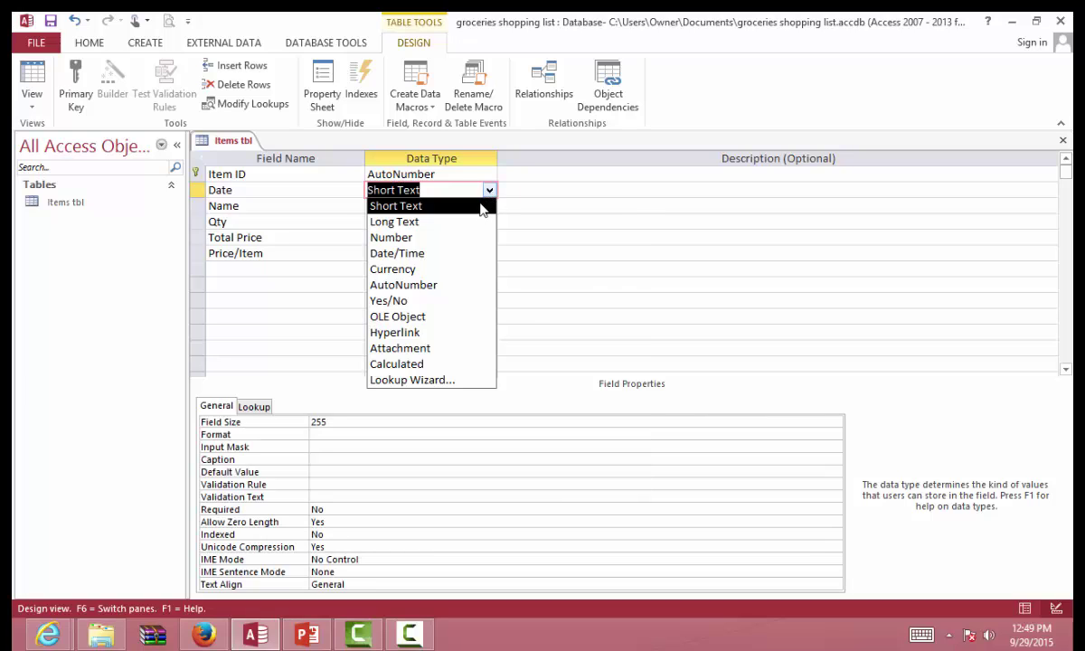
left_click(456, 253)
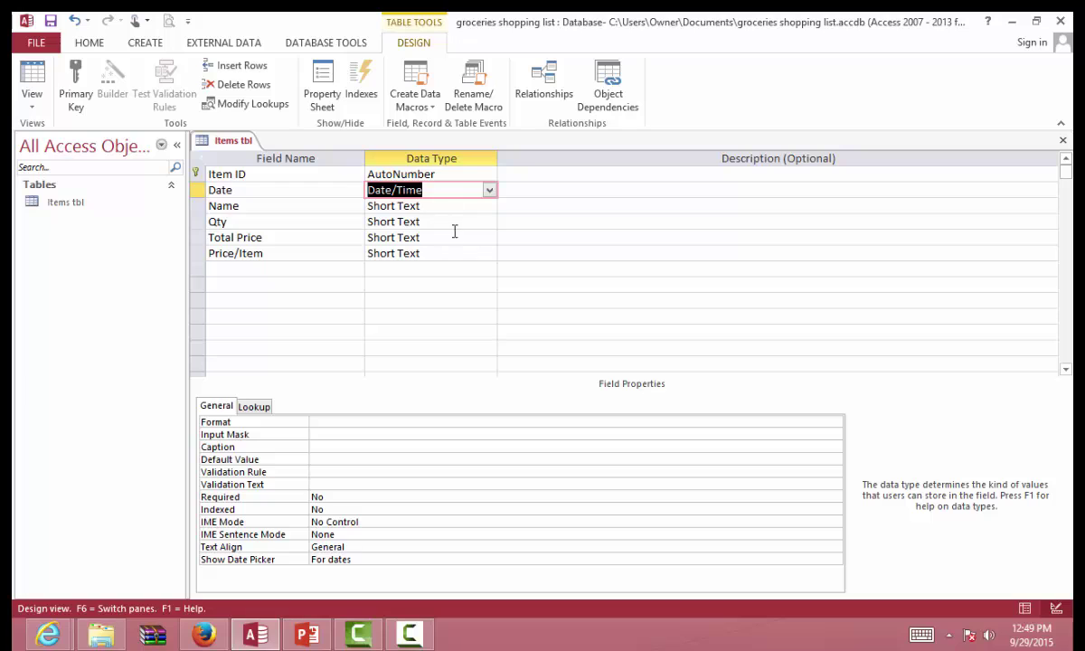
- Set the Qty field's data type to Number and the Total Price field's to Currency, and save the table
left_click(489, 222)
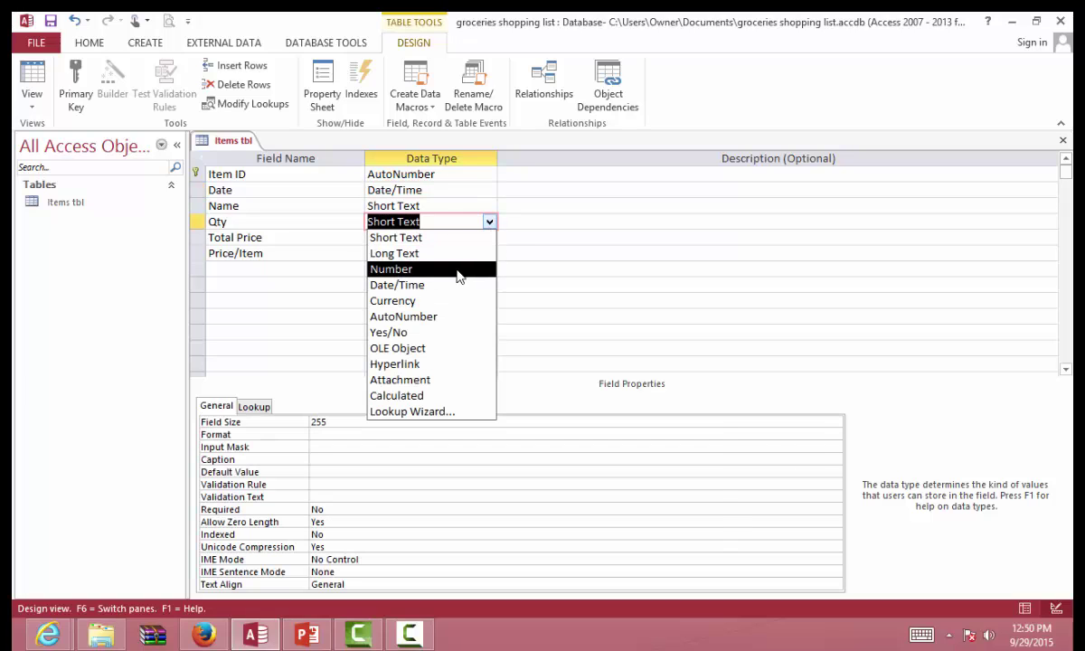
left_click(432, 267)
left_click(489, 237)
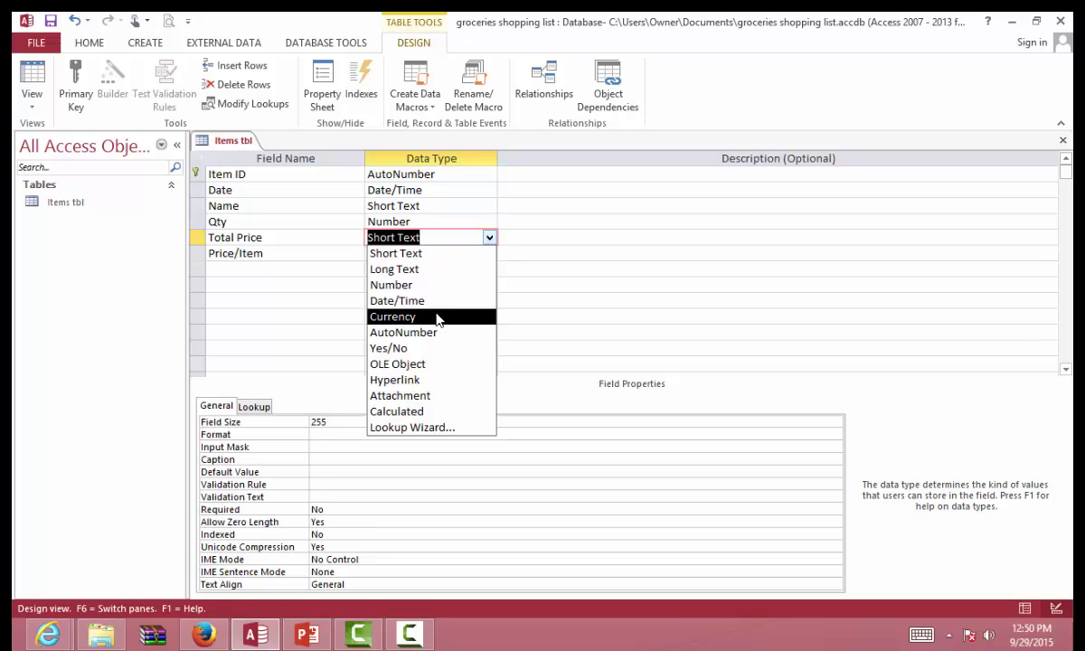
left_click(436, 316)
left_click(443, 254)
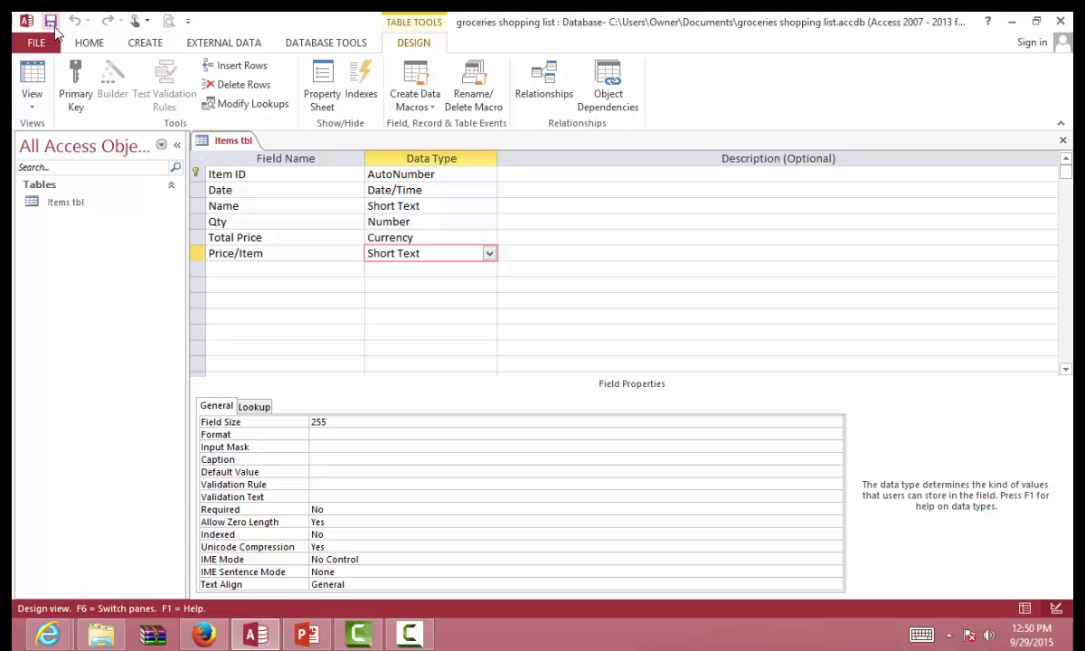
- Close the Items tbl table, reopen it to view its datasheet, and return to its design view
right_click(239, 141)
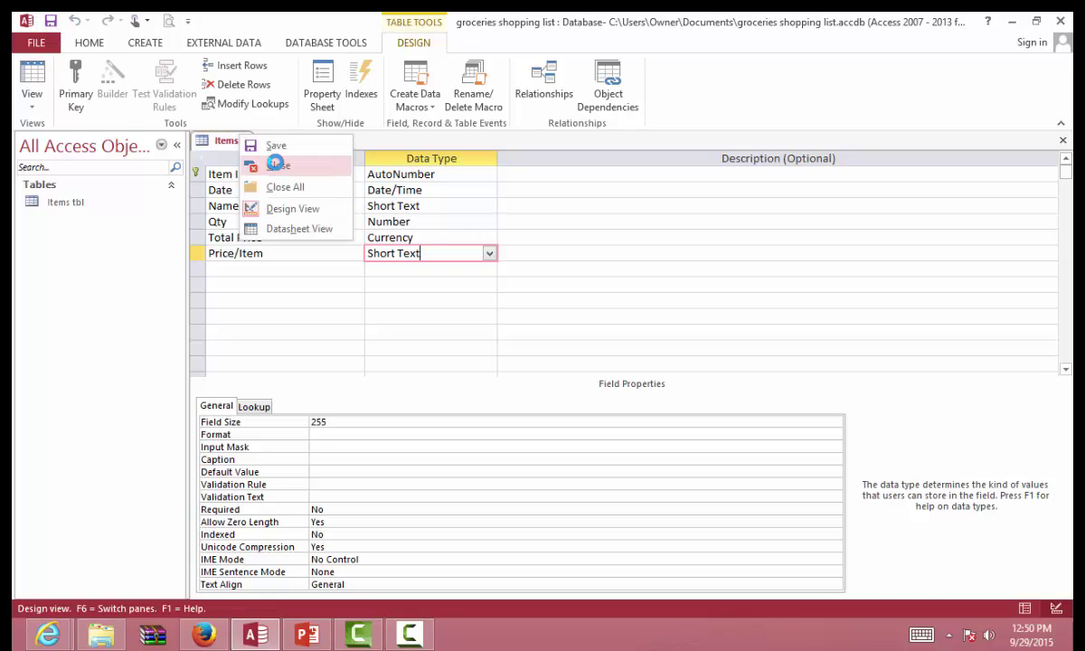
left_click(253, 164)
double_click(83, 202)
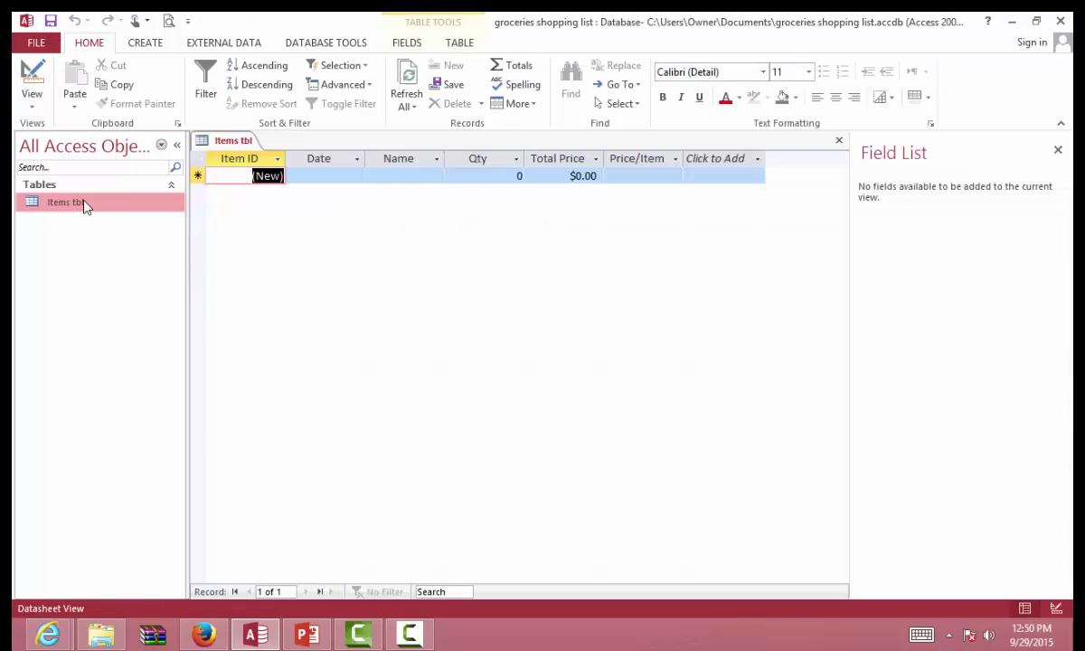
left_click(33, 76)
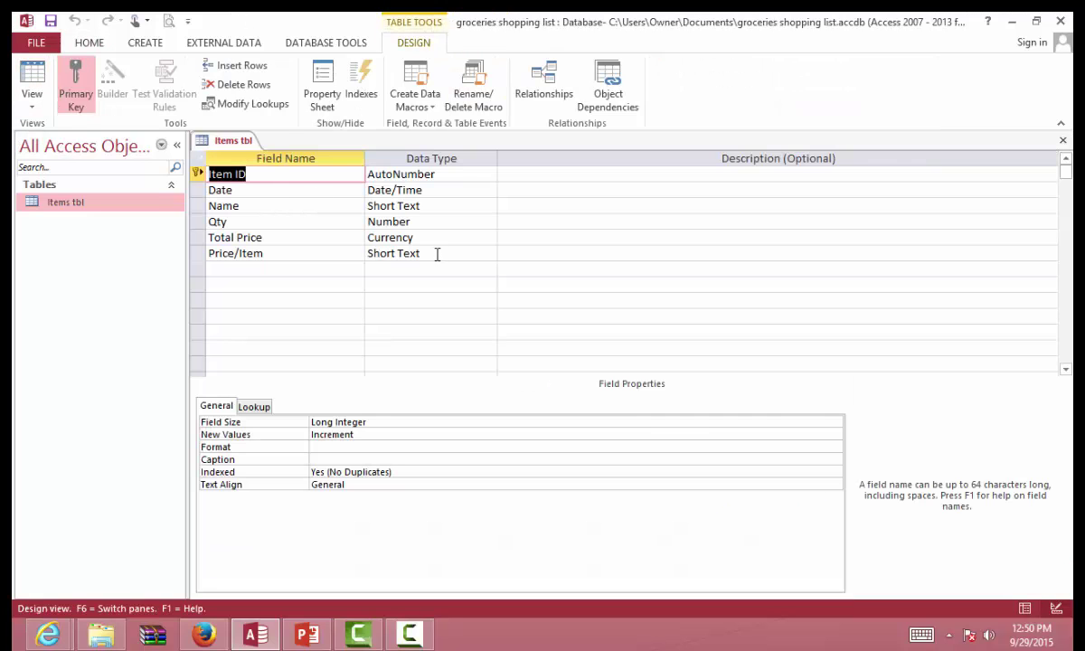
- Try to change the existing Price/Item field to the Calculated data type with the expression [Total Price] / [Qty]
left_click(476, 253)
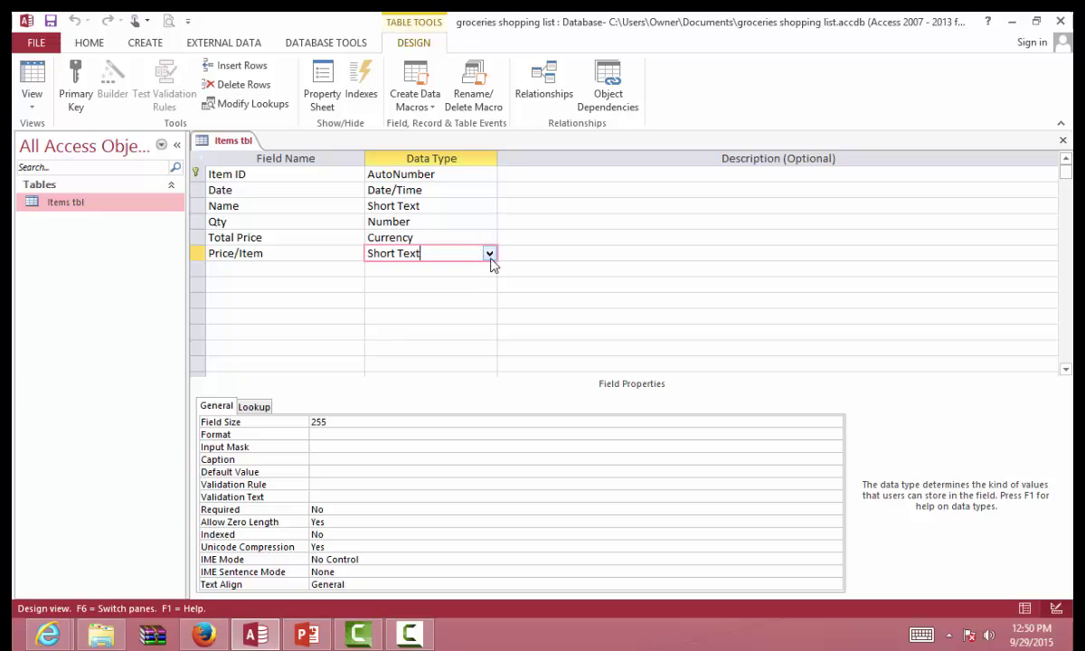
left_click(489, 254)
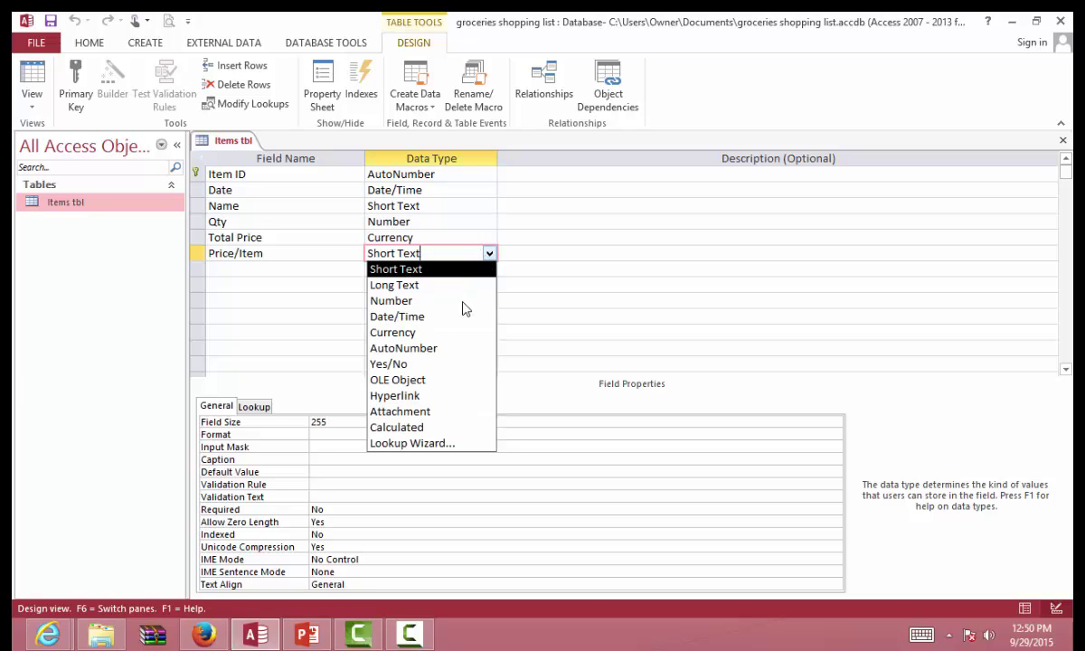
left_click(424, 425)
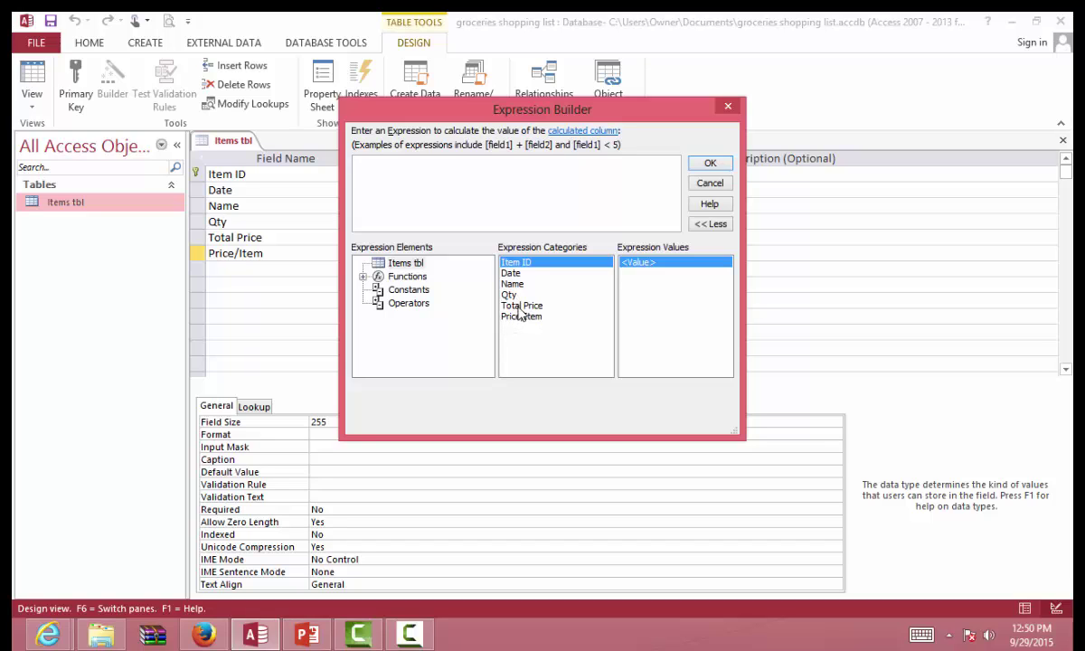
double_click(519, 307)
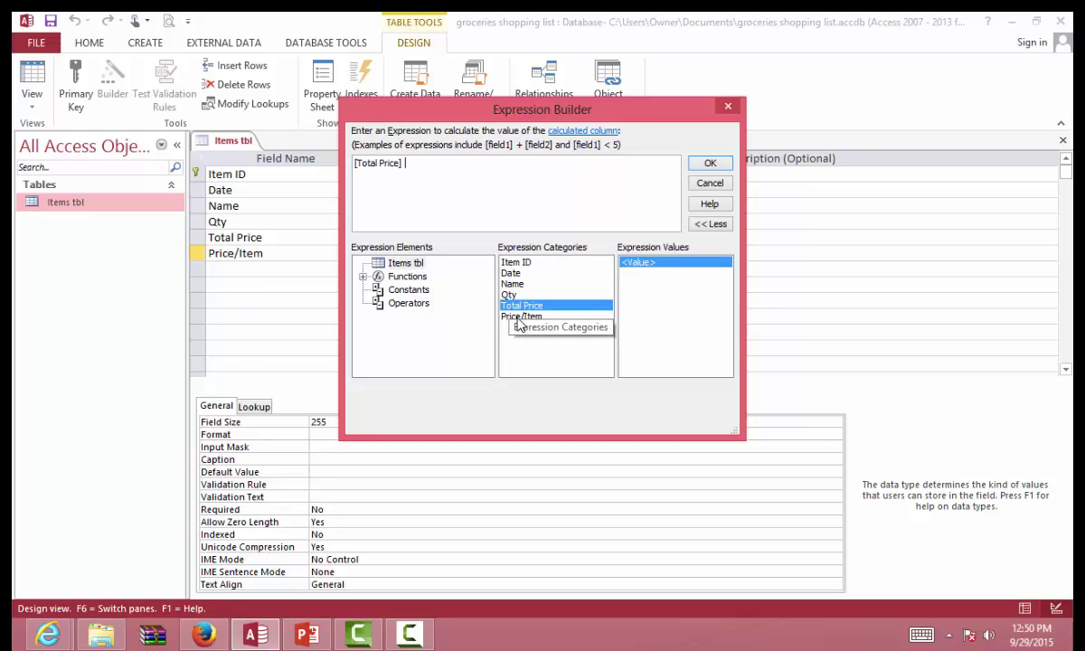
type("/")
left_click(511, 295)
double_click(512, 297)
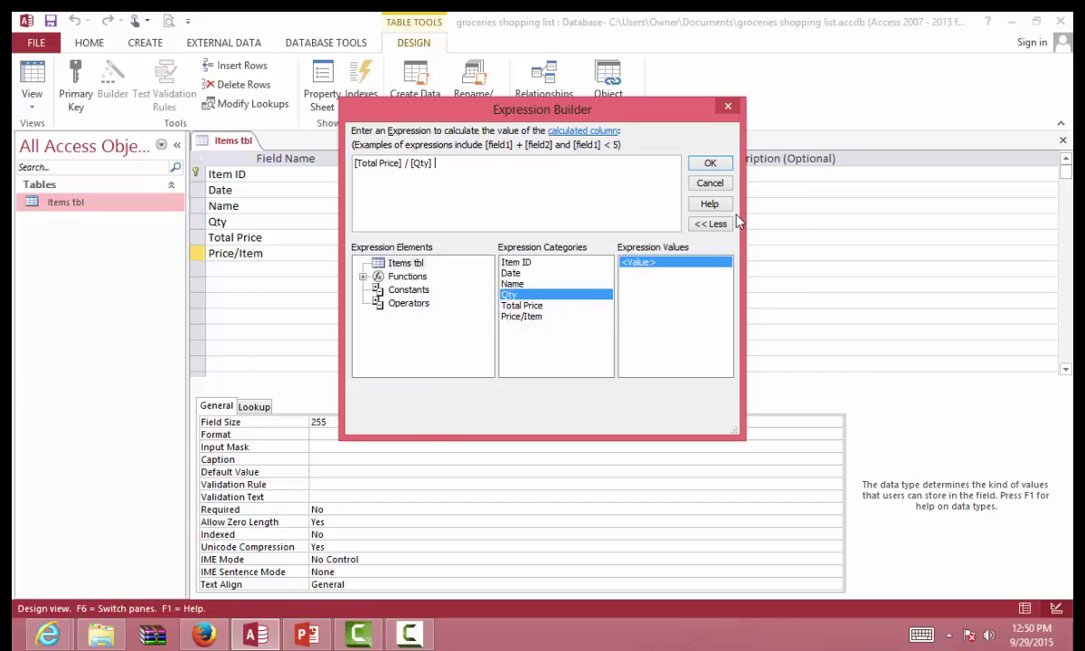
left_click(710, 163)
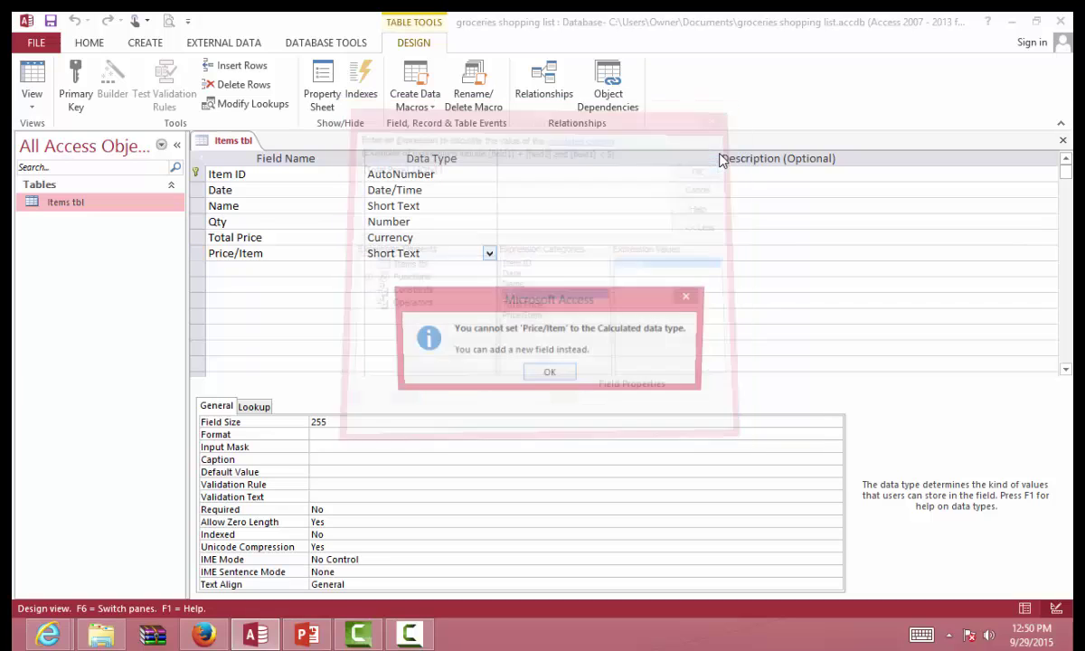
left_click(552, 374)
- Insert a row above Price/Item and make it a Calculated field with the expression [Total Price] / [Qty]
right_click(196, 251)
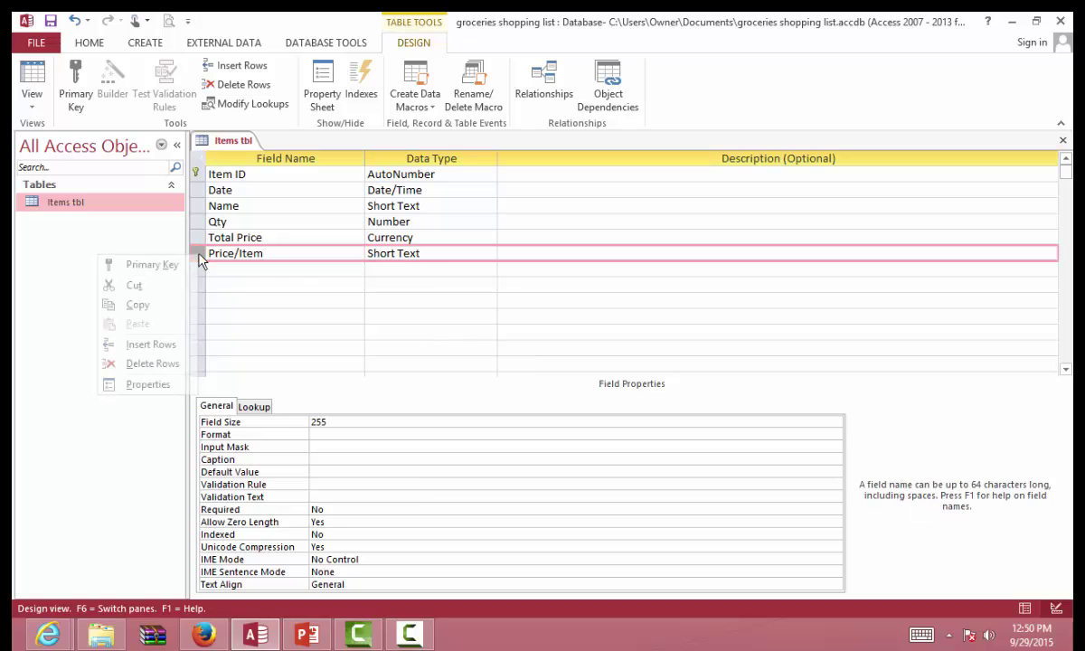
left_click(149, 343)
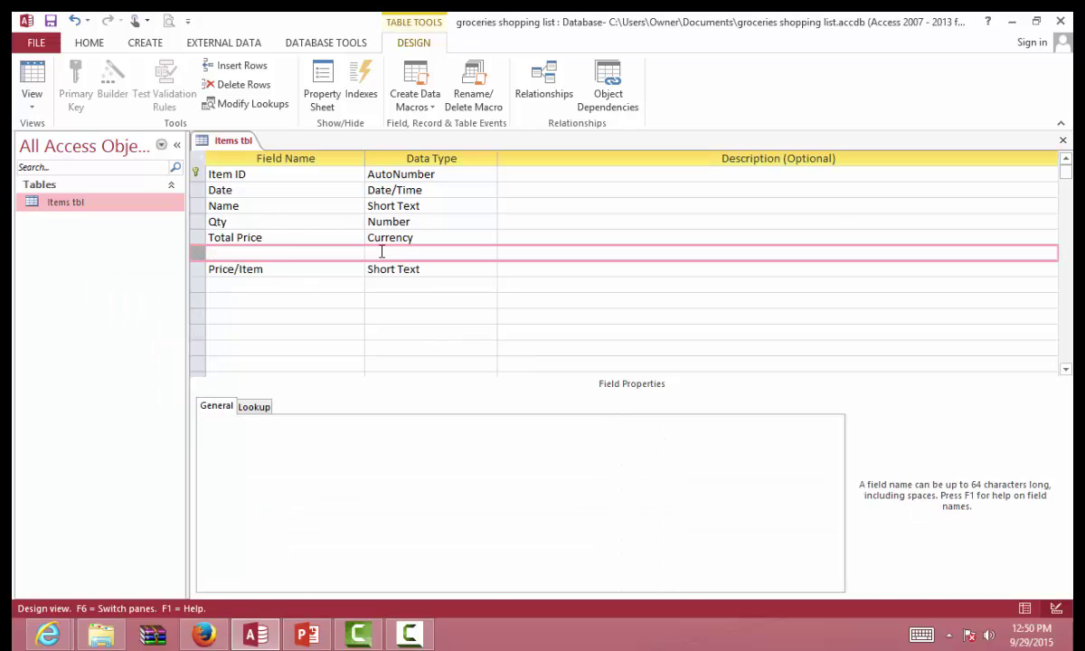
left_click(489, 254)
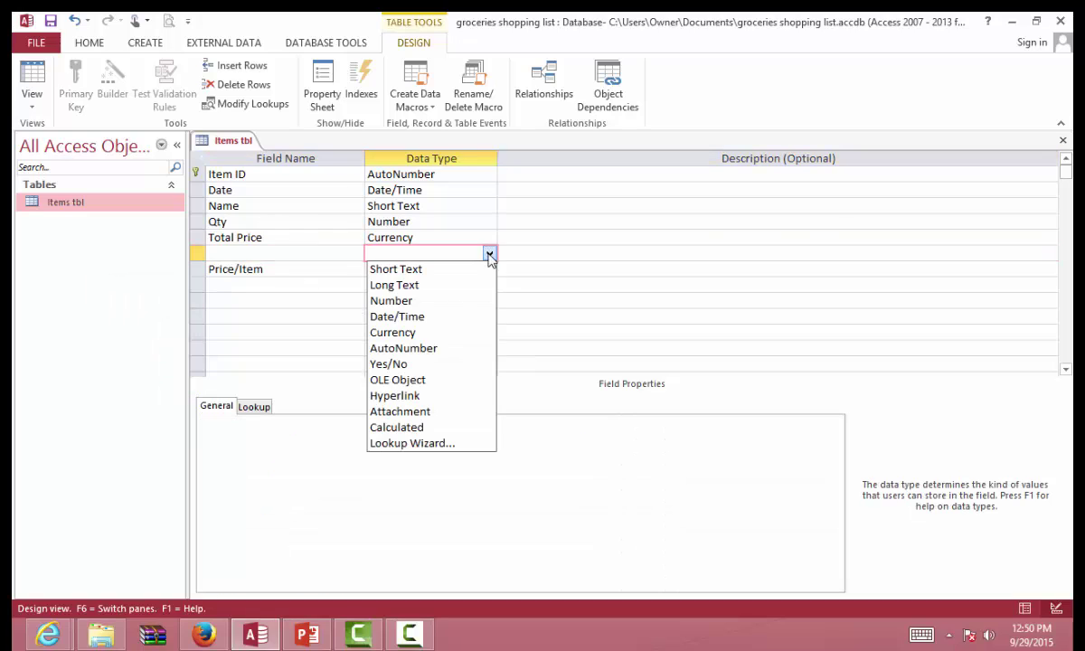
left_click(432, 427)
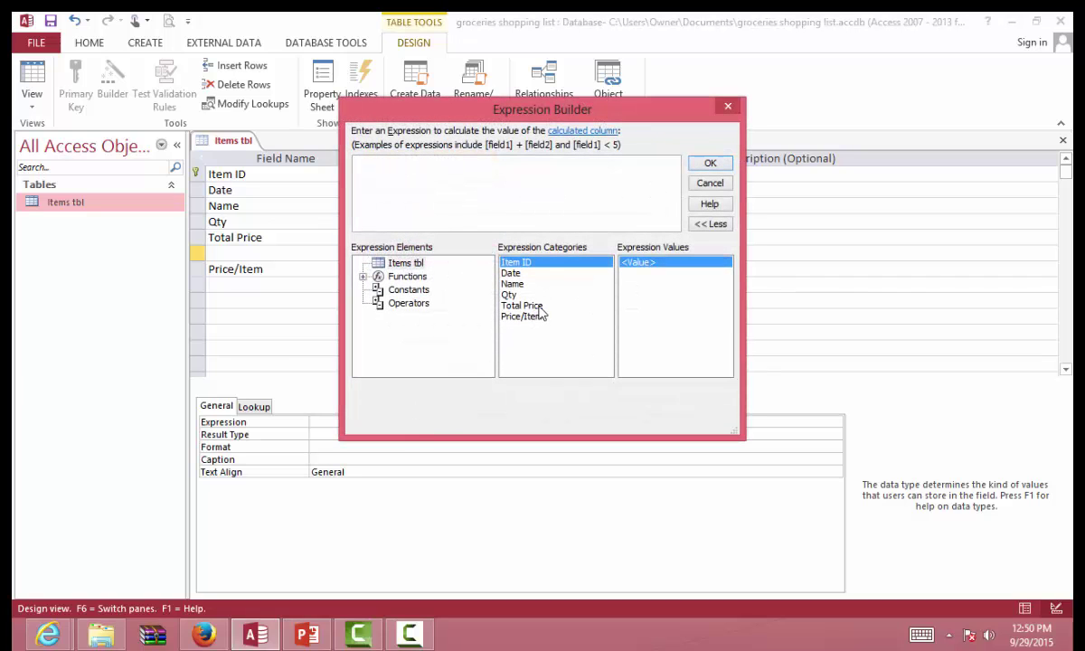
left_click(533, 305)
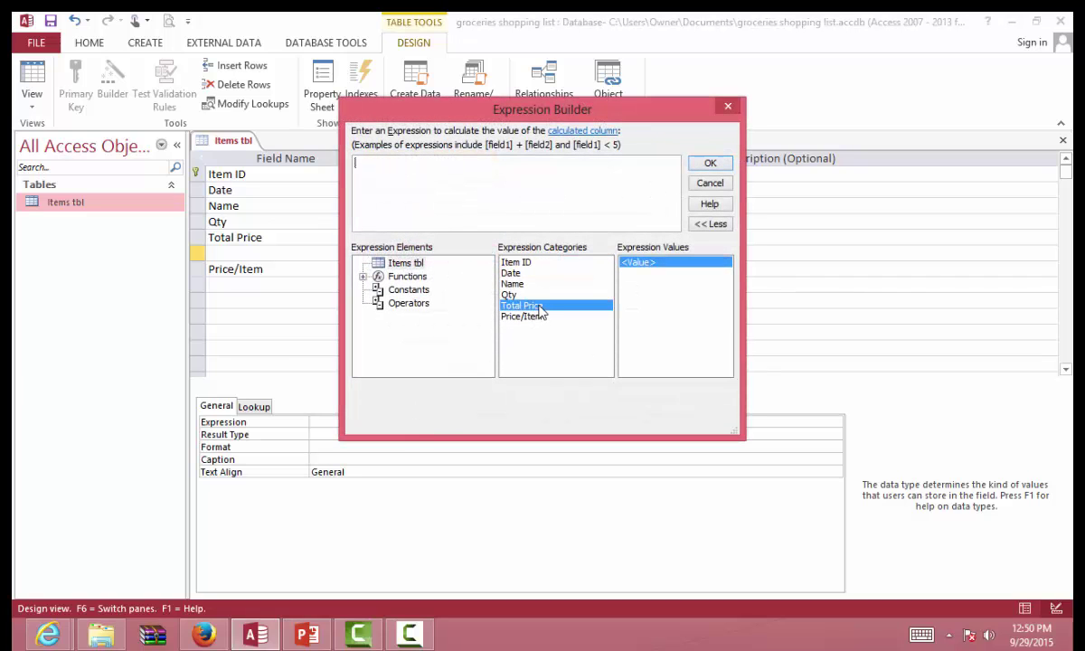
double_click(541, 305)
type("/")
double_click(512, 296)
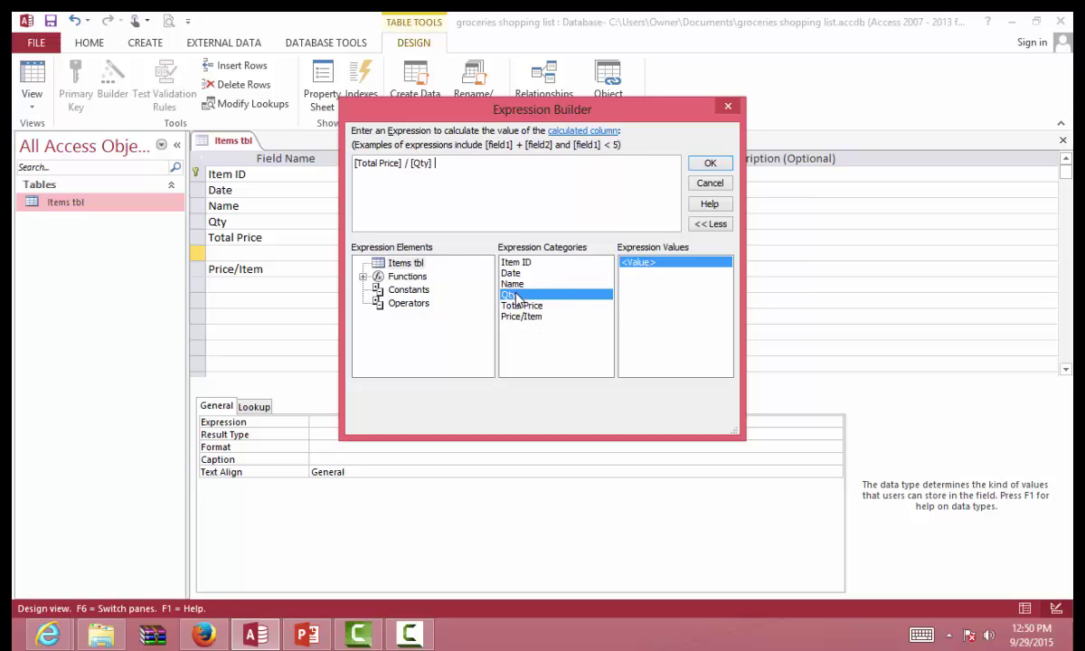
left_click(711, 163)
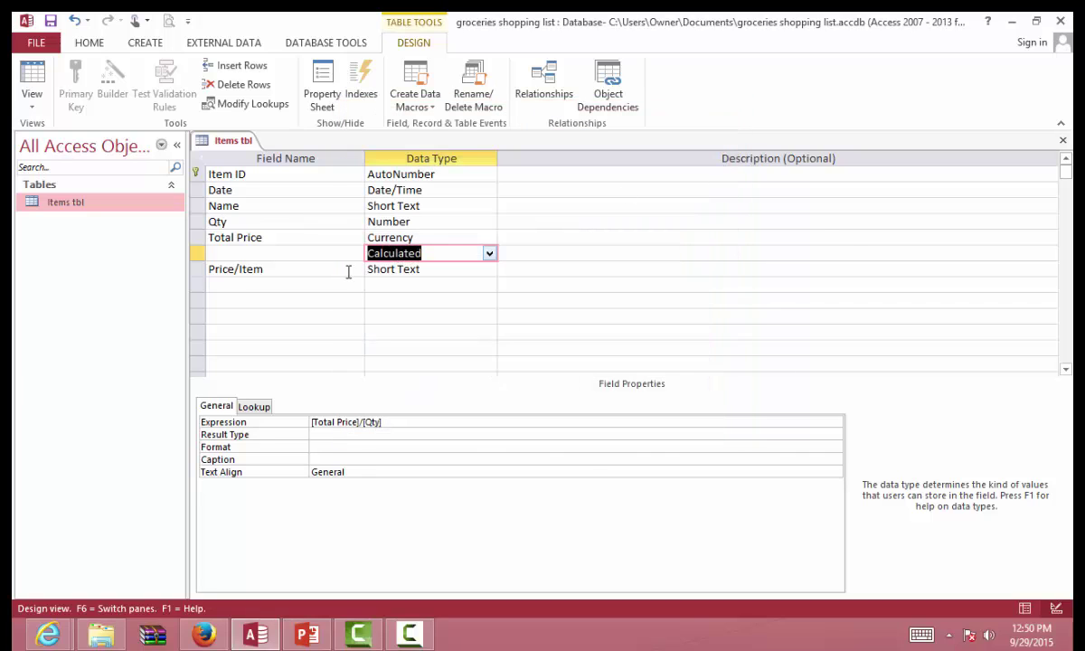
- Delete the Short Text Price/Item field and name the unnamed Calculated field Price/Item, saving the table
left_click(196, 269)
right_click(196, 271)
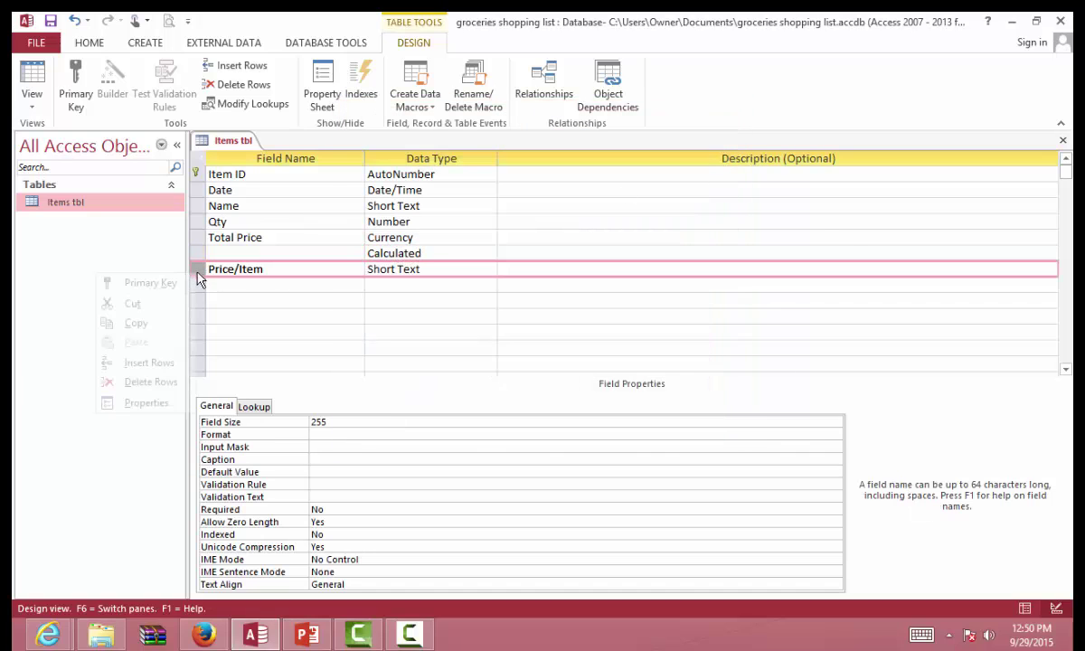
left_click(149, 382)
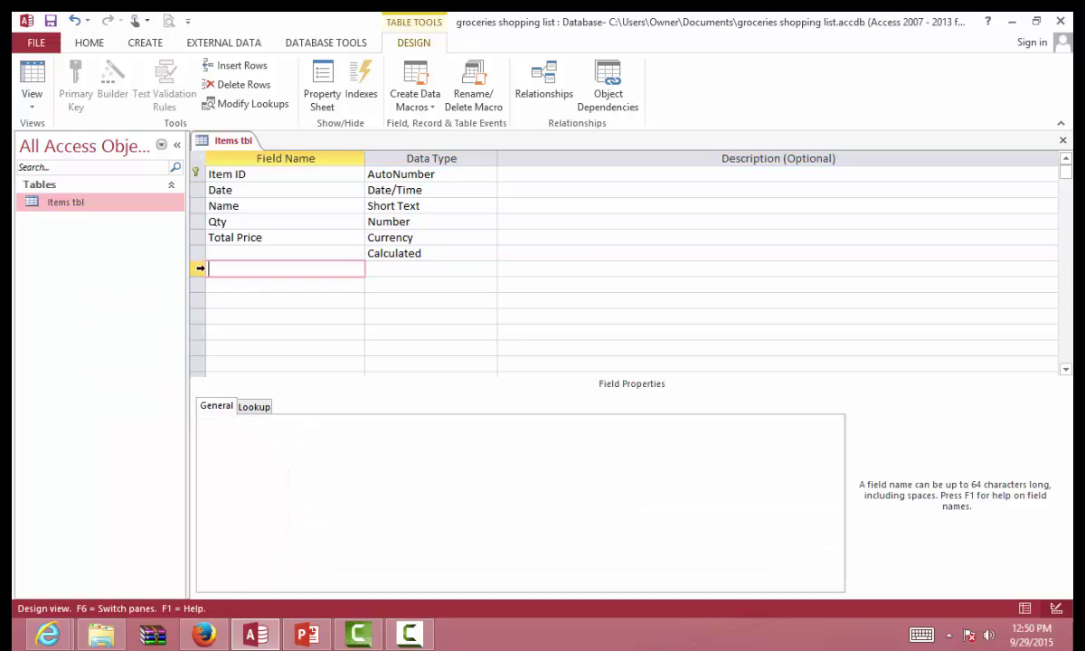
left_click(211, 252)
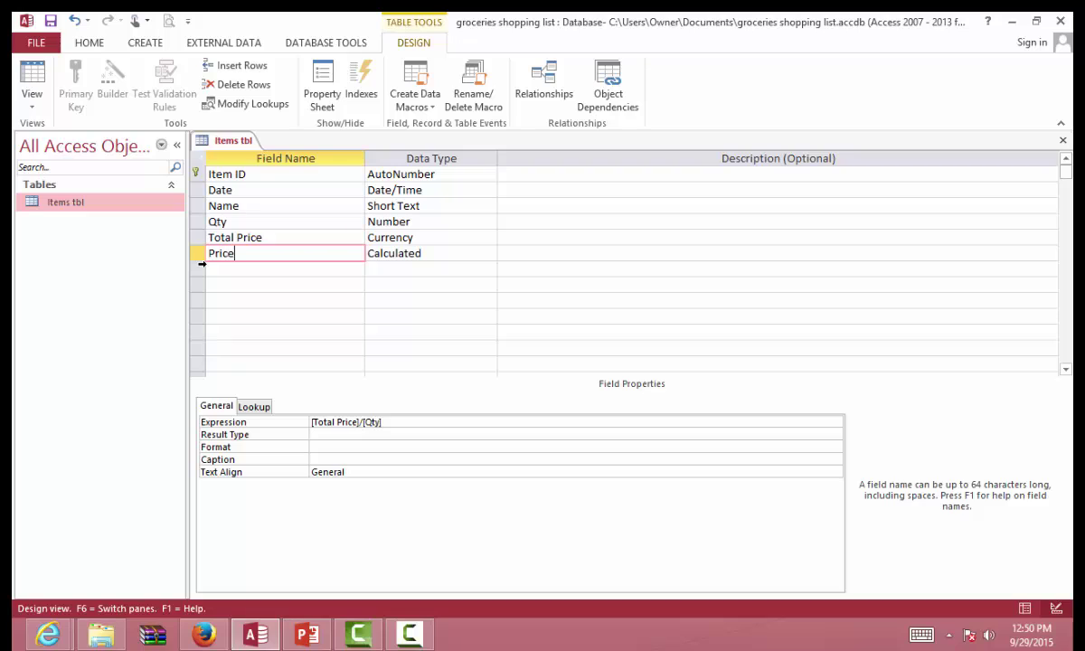
type("Price/Item")
left_click(51, 19)
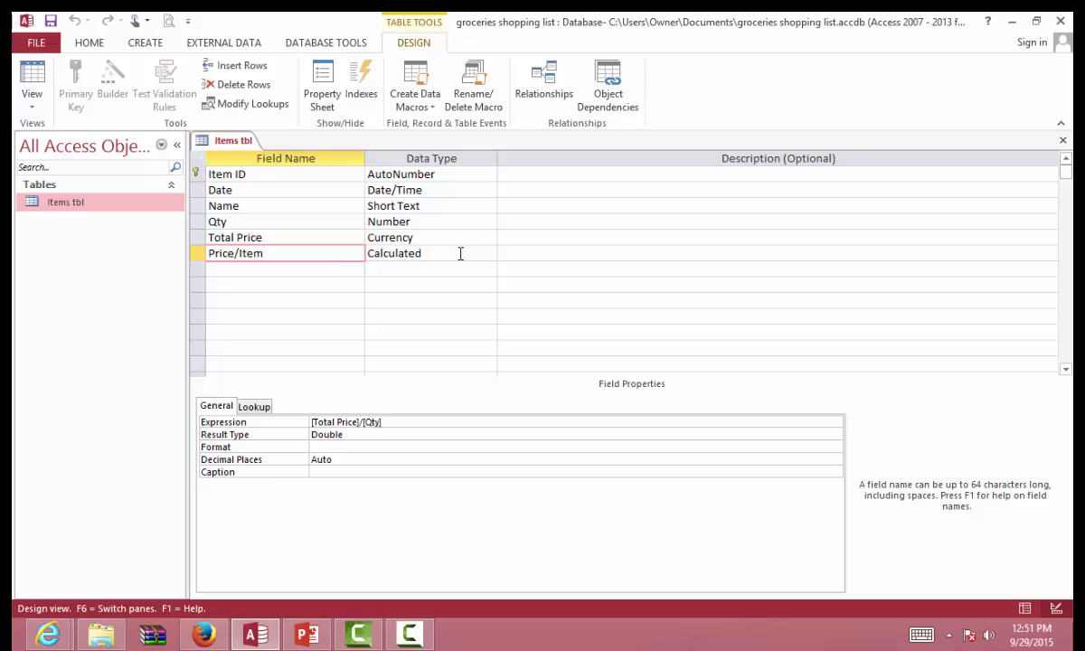
- Set the calculated Price/Item field's Format property to Currency
left_click(487, 255)
left_click(490, 253)
left_click(489, 253)
left_click(355, 447)
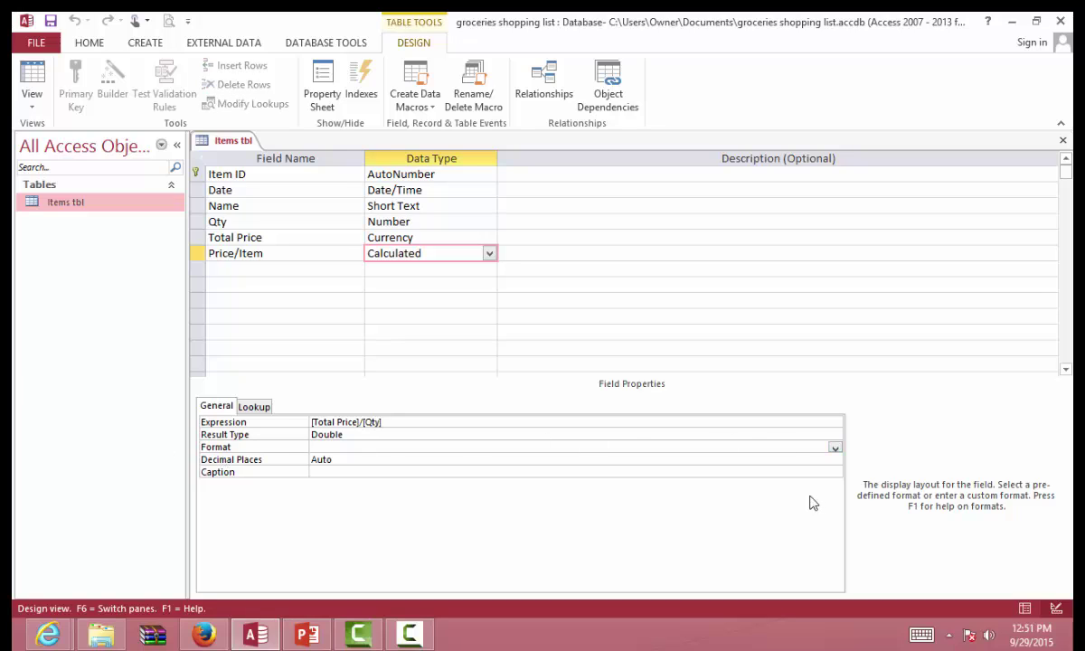
left_click(835, 450)
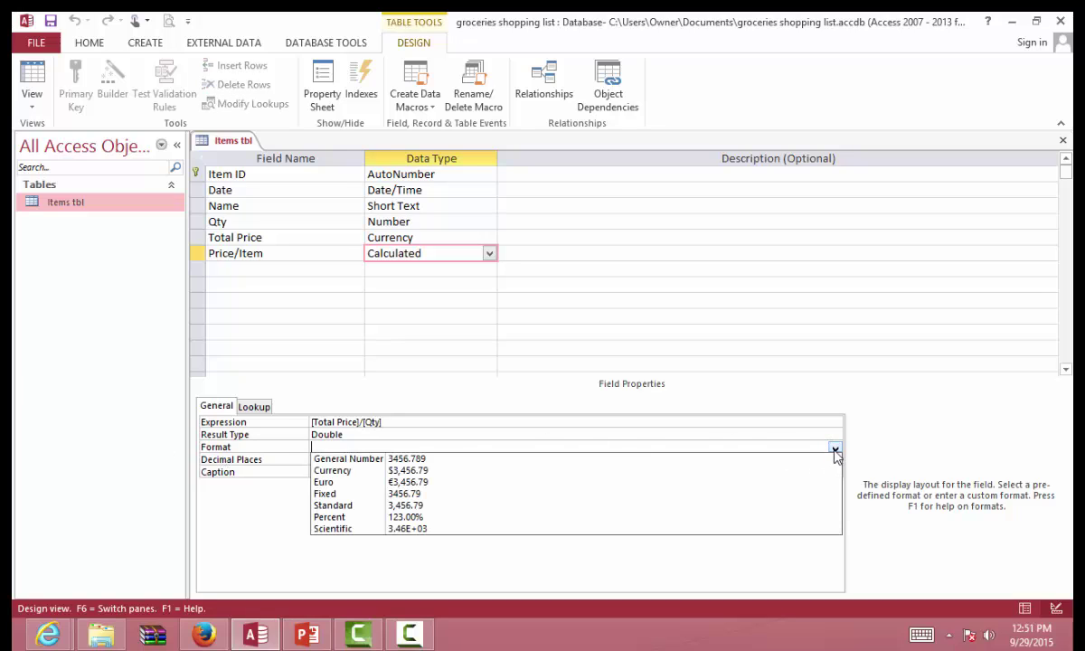
left_click(357, 470)
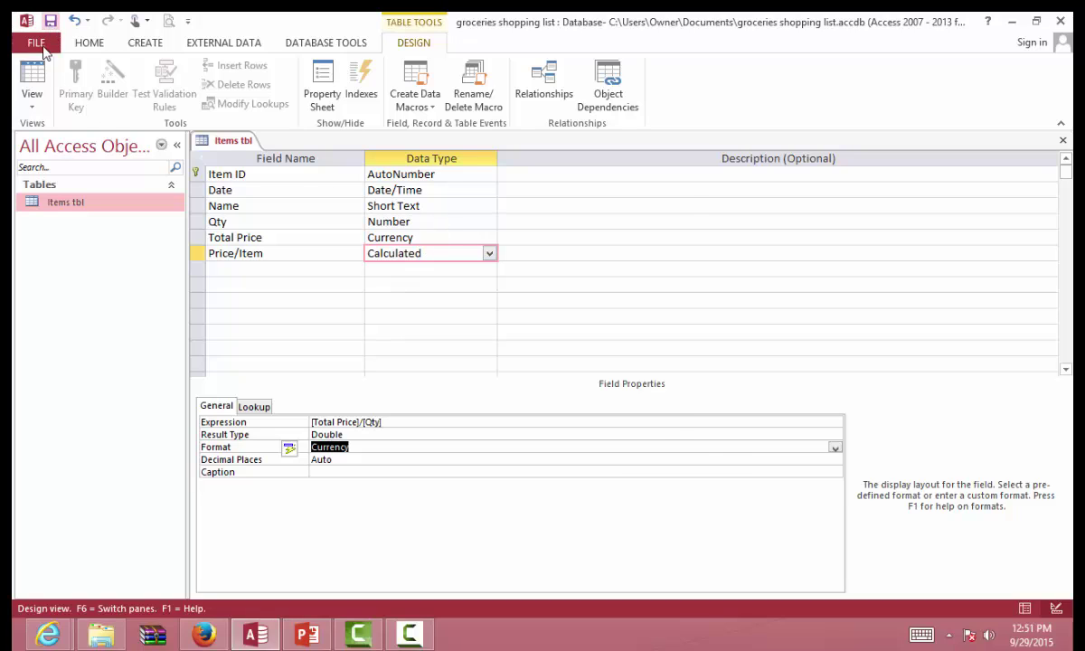
- Switch Items tbl to its datasheet and set the first record's Date to today, 9/29/2015
left_click(32, 74)
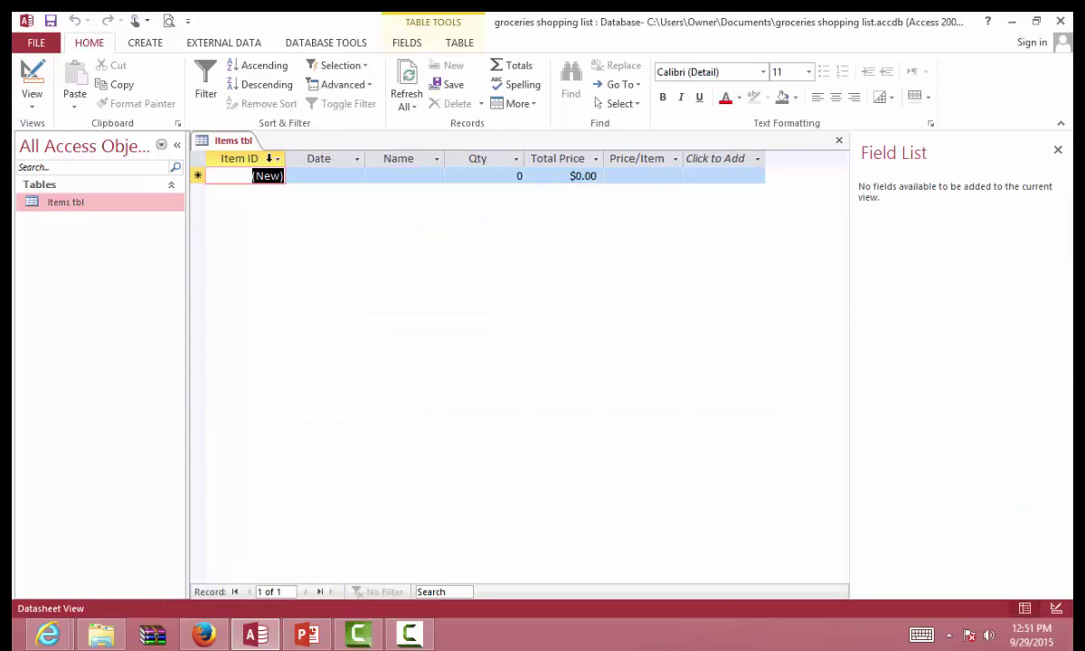
left_click(347, 176)
left_click(372, 177)
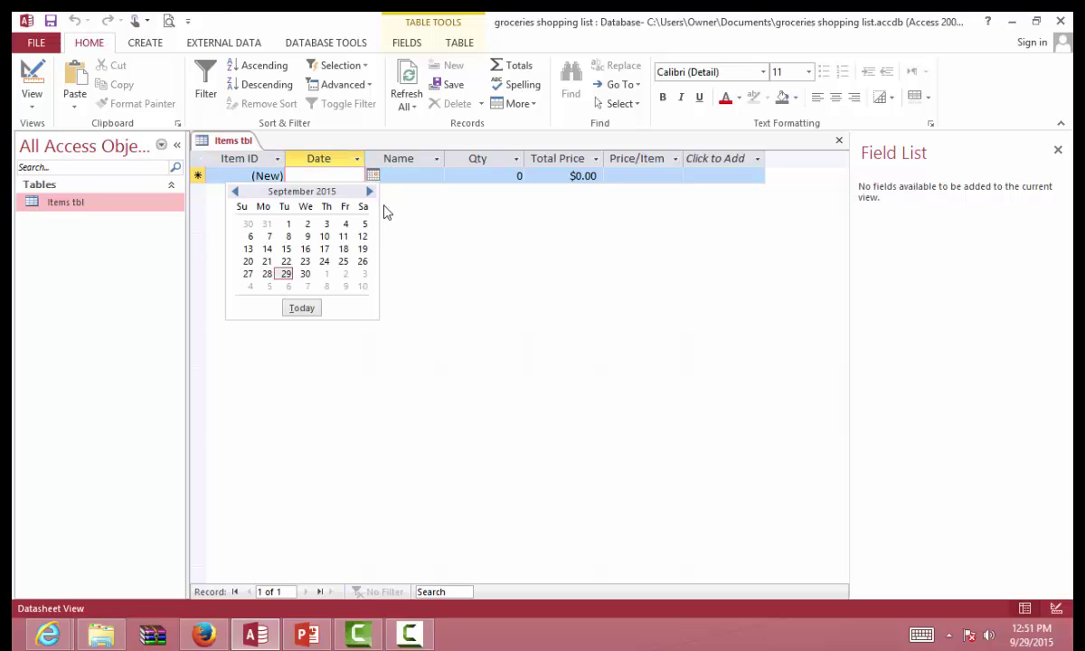
left_click(308, 307)
- Complete the first record with Name Garlic Bread, Qty 2 and Total Price 10, and close the saved table
left_click(419, 176)
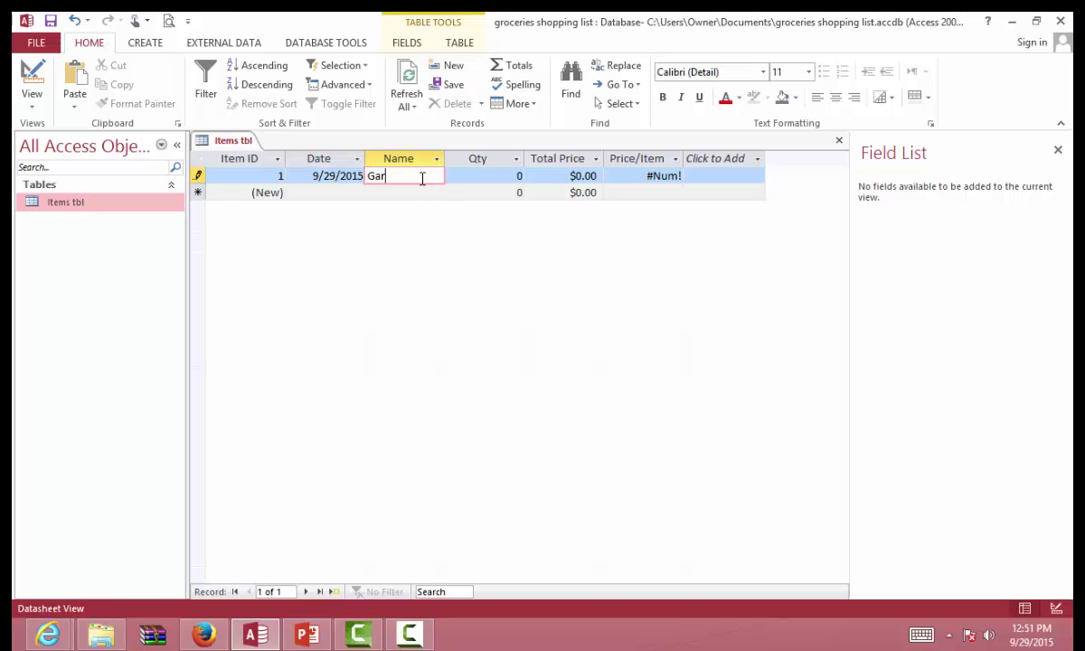
type("Garlic")
key("Tab")
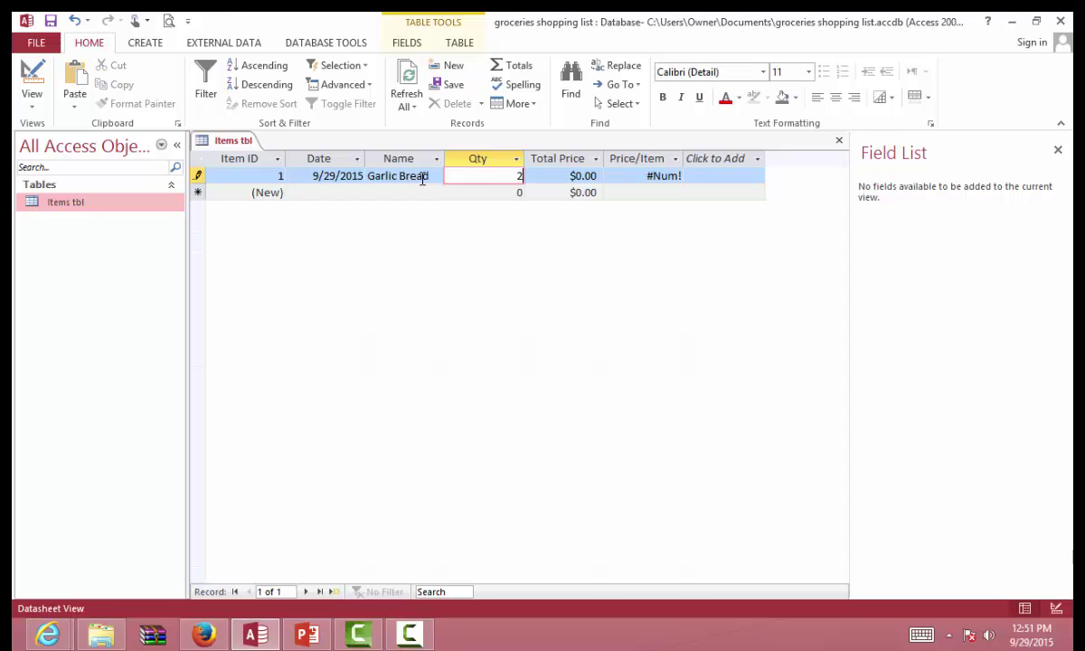
key("Tab")
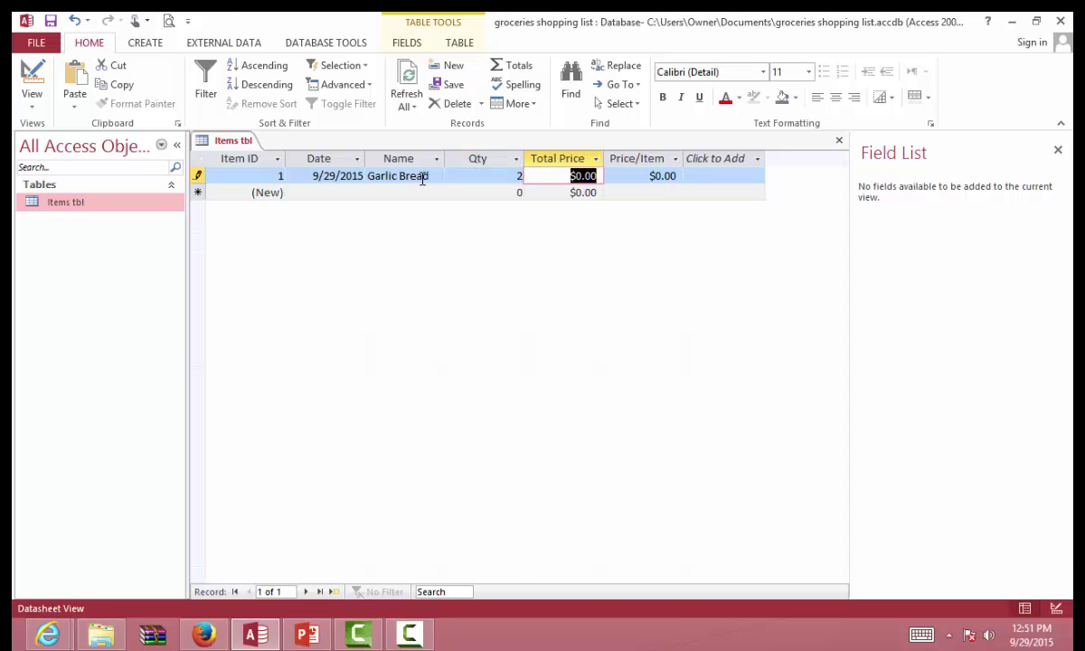
type("10")
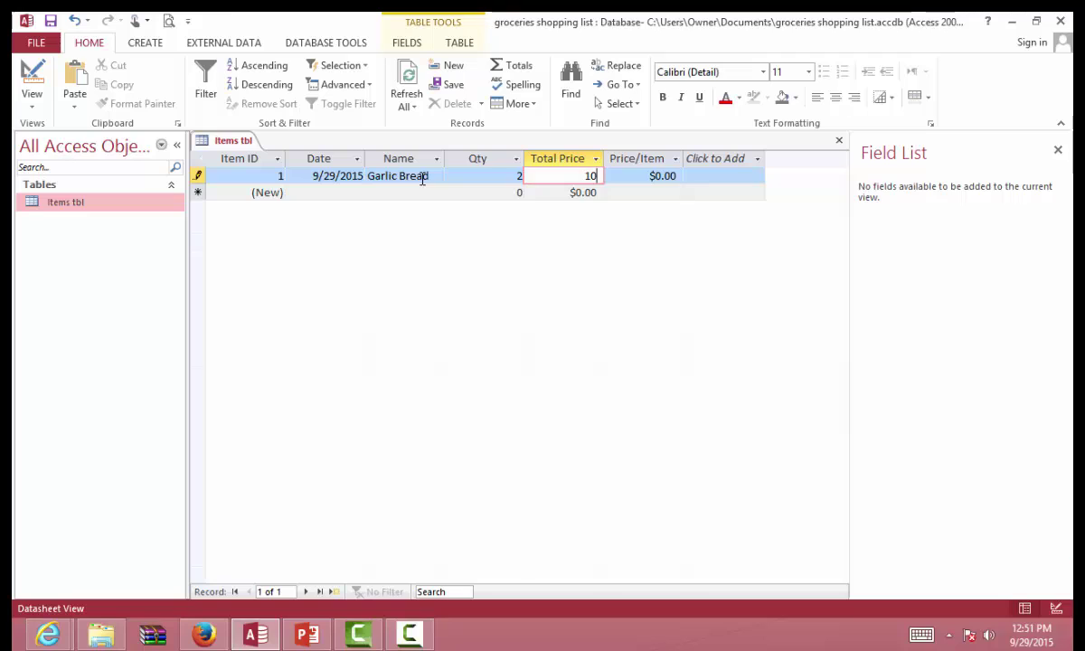
key("Tab")
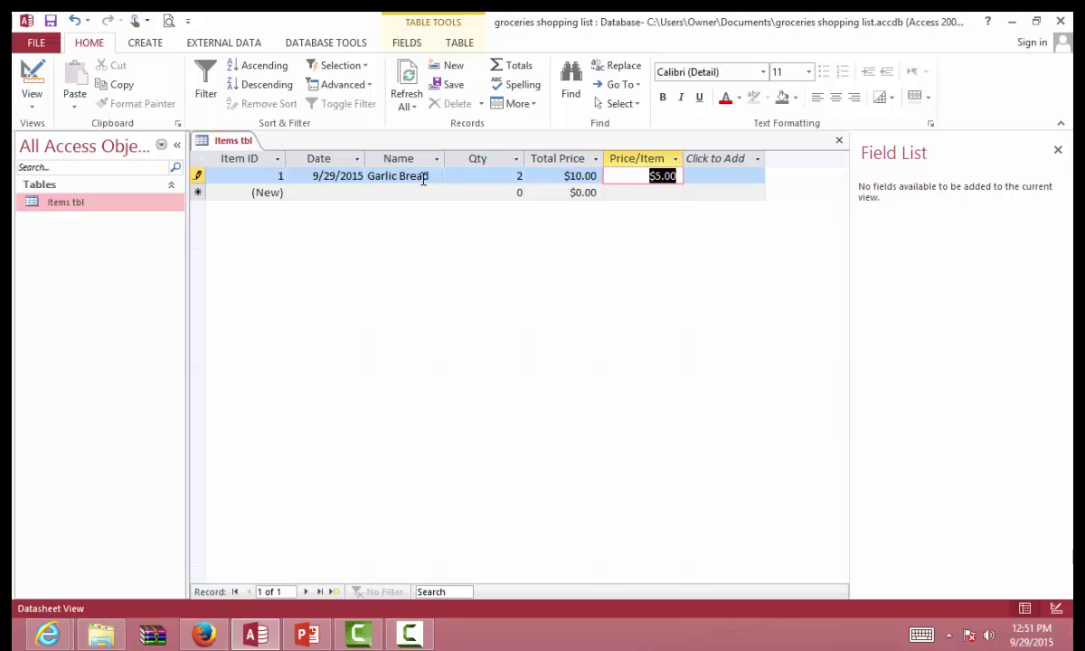
left_click(50, 20)
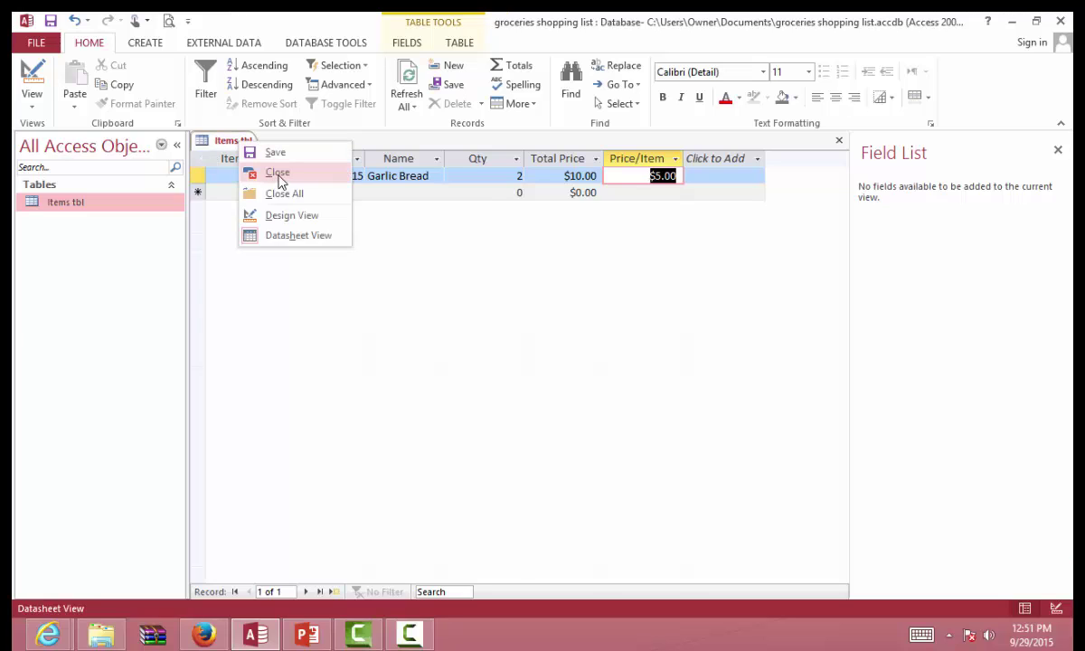
left_click(281, 176)
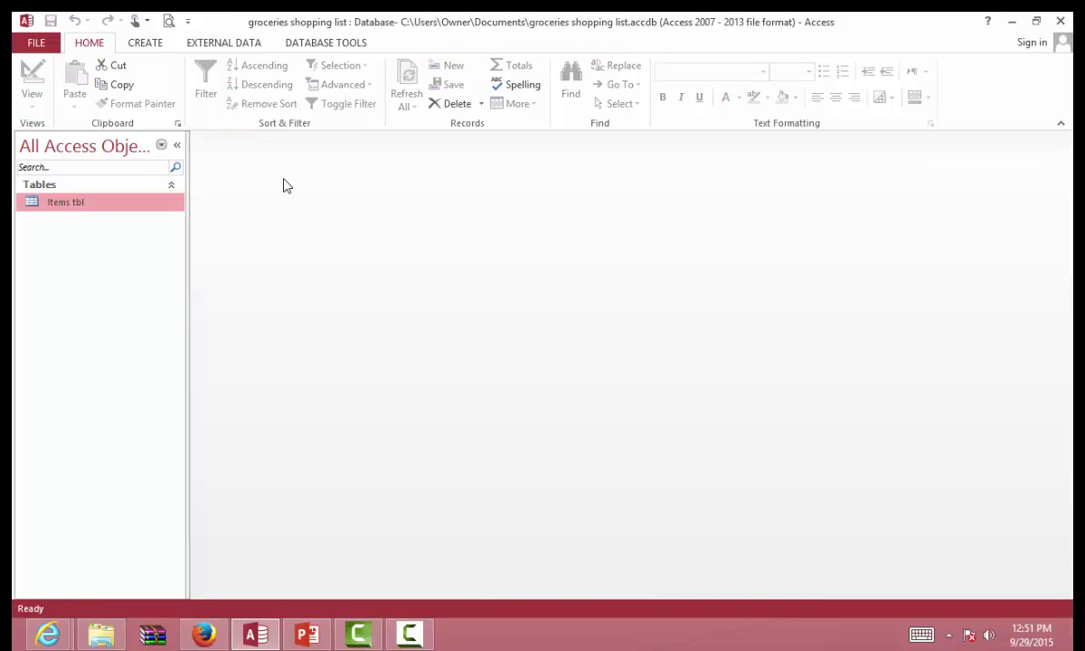
- Open Items tbl, examine its record enlarged in Print Preview, and return to the datasheet
double_click(79, 203)
left_click(169, 20)
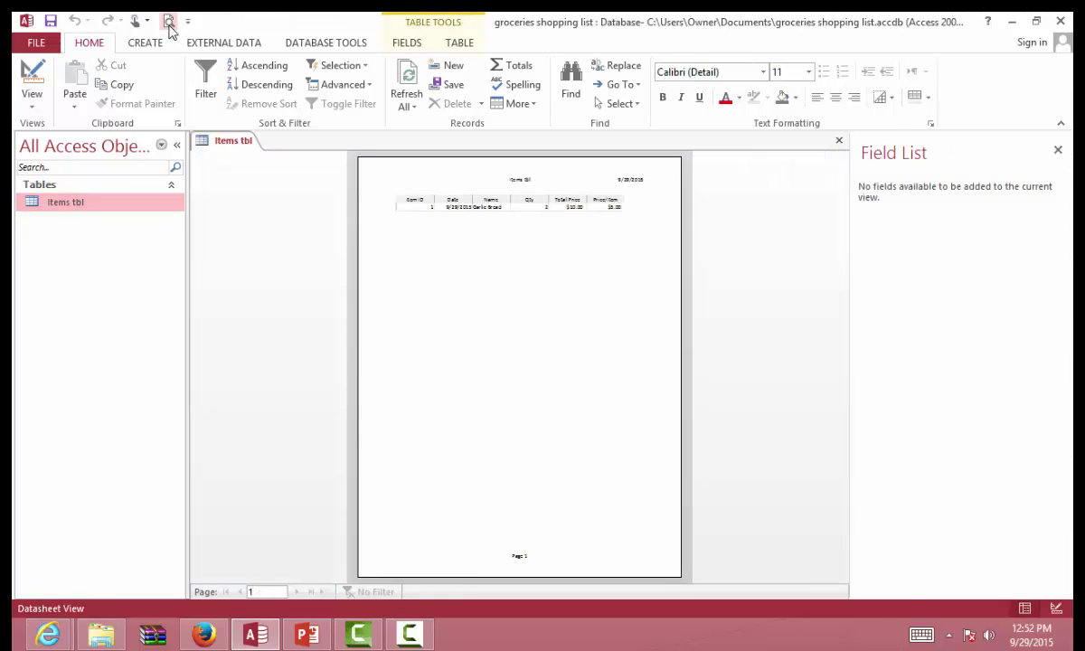
left_click(590, 226)
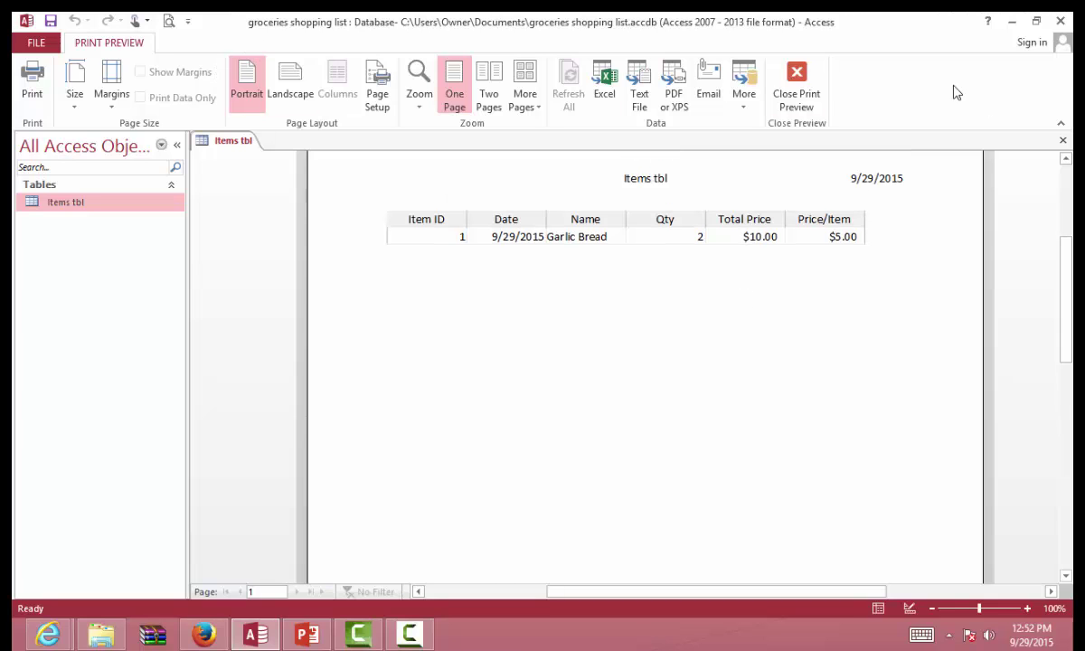
left_click(800, 90)
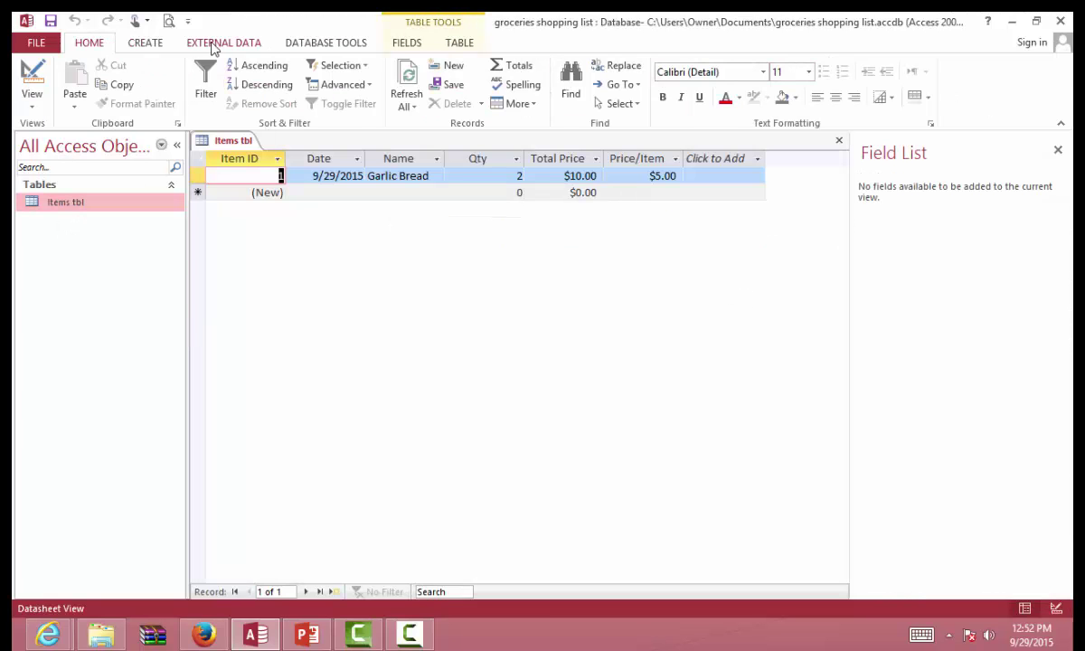
- Create a new form in Design View and insert the bg_school mgmt dbs picture across the Detail section, about 5.7 inches wide and 3.8 inches high
left_click(146, 43)
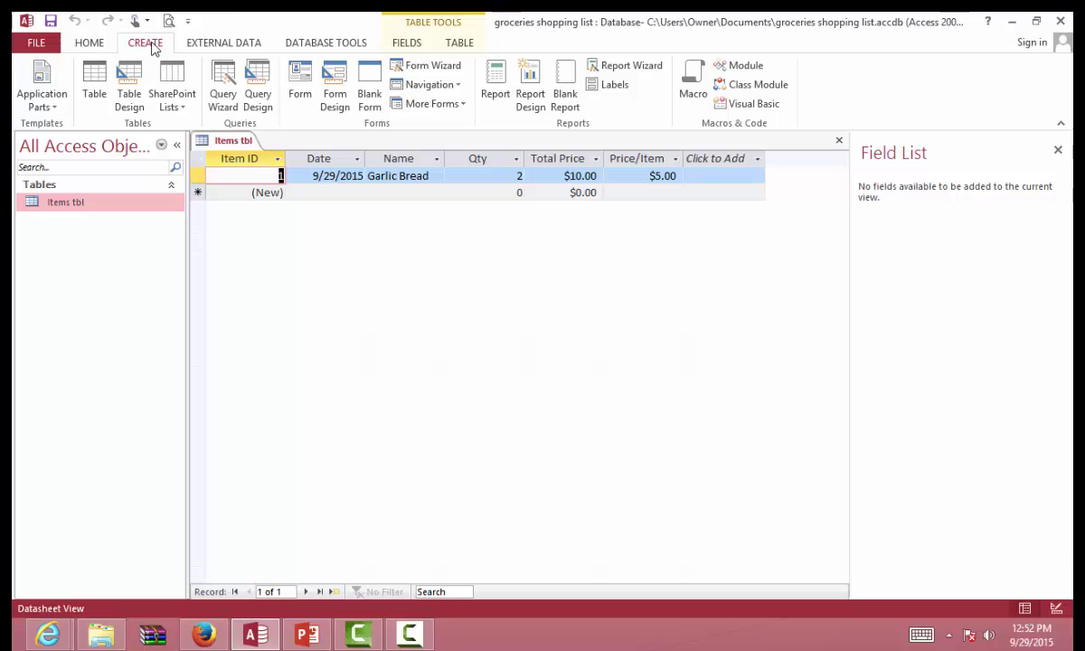
left_click(325, 80)
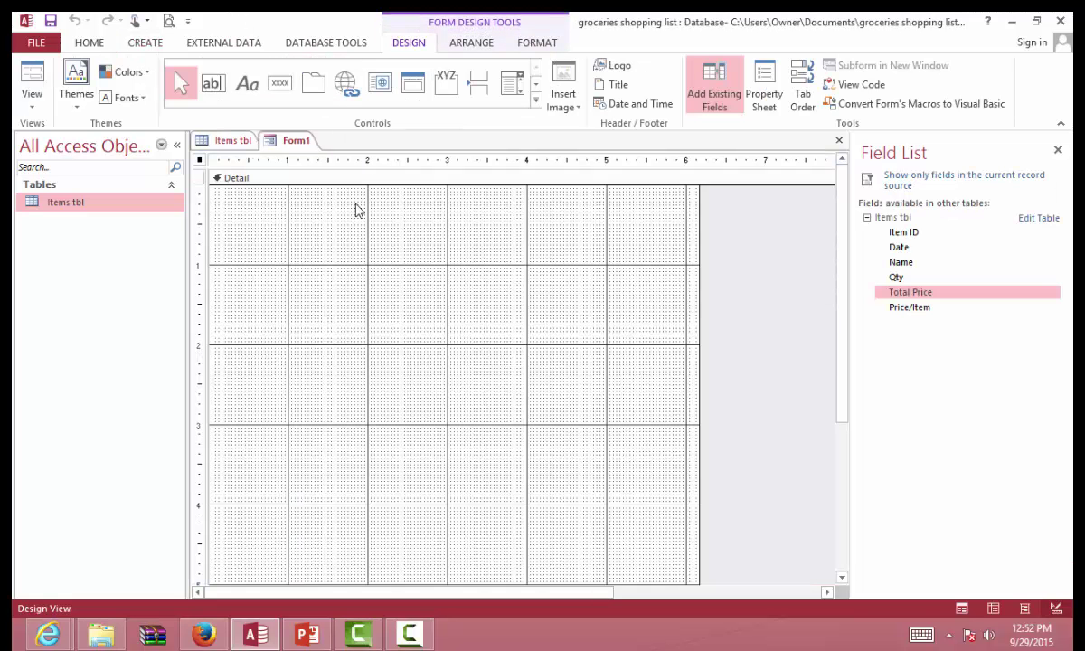
left_click(572, 93)
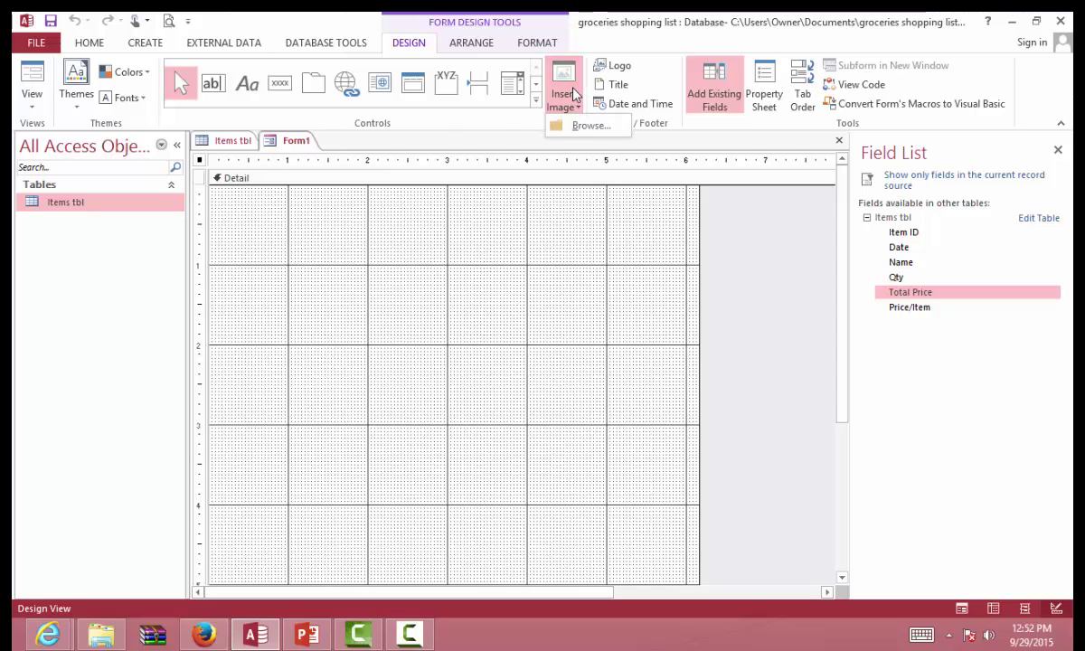
left_click(589, 125)
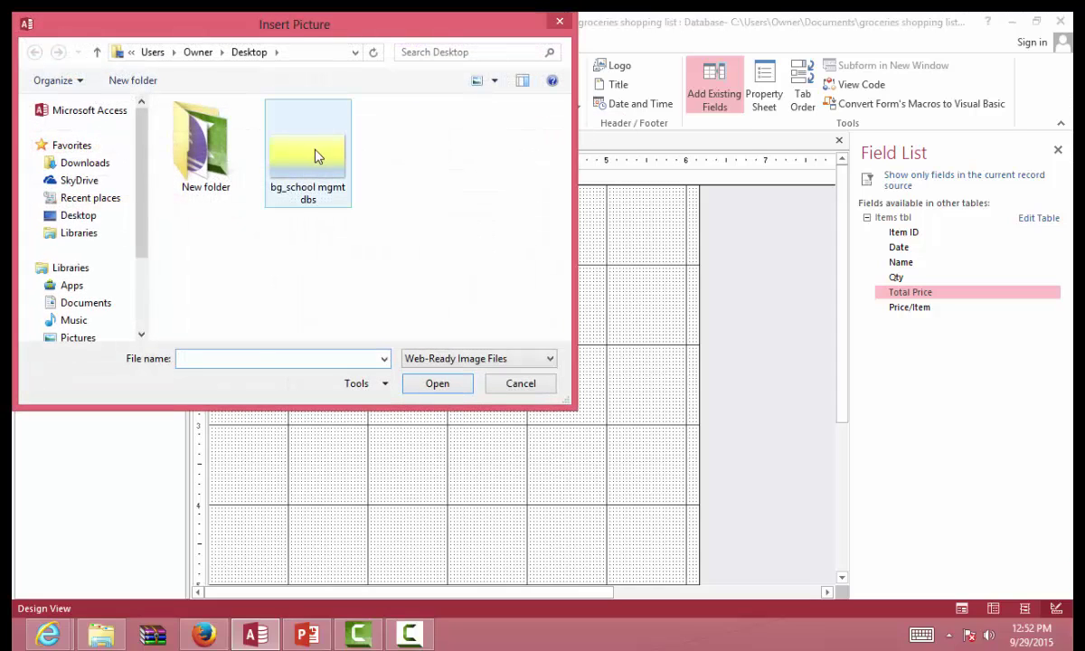
left_click(315, 157)
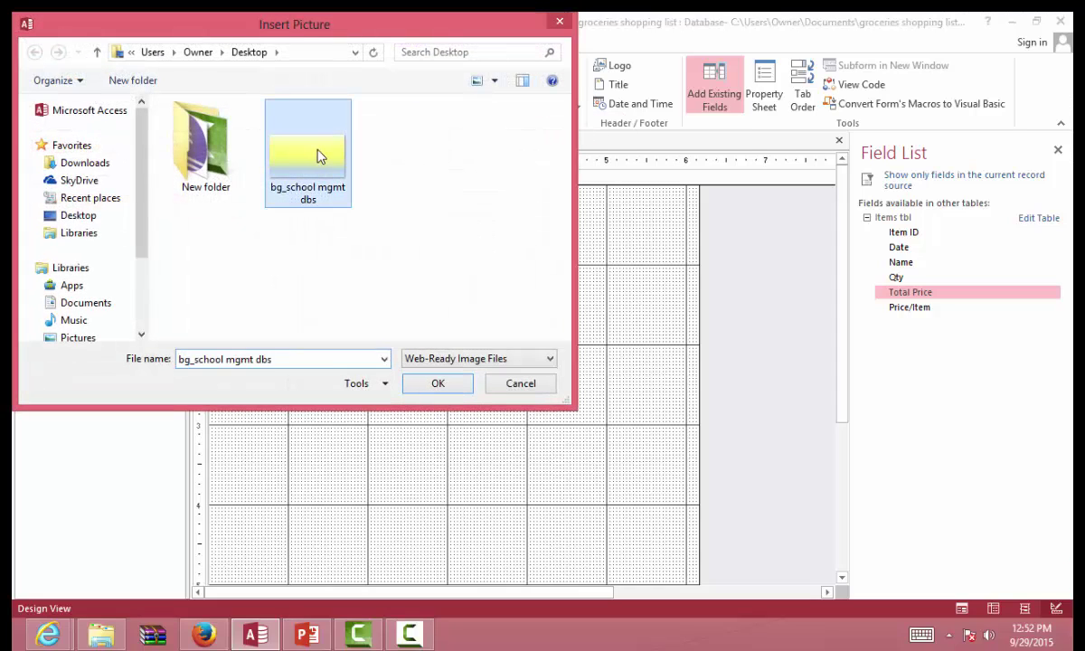
left_click(431, 384)
left_click_drag(221, 196, 678, 498)
- Shorten the Detail section to the picture's lower edge, and reduce the picture's height slightly in Layout View
scroll(813, 388, "down", 5)
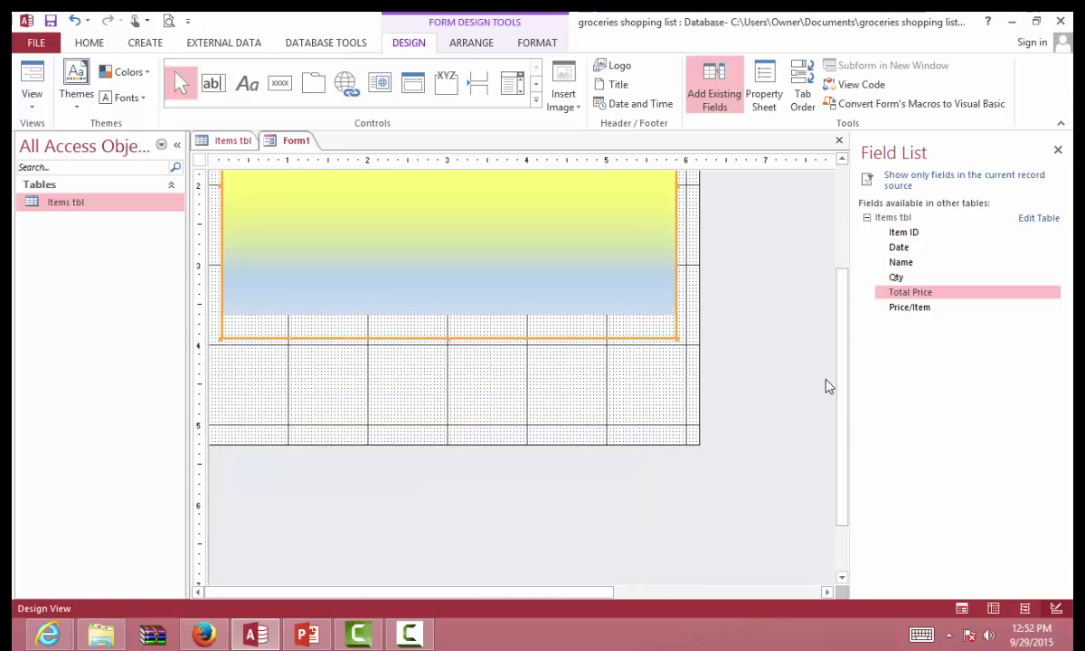
scroll(688, 368, "up", 3)
left_click_drag(509, 522, 514, 416)
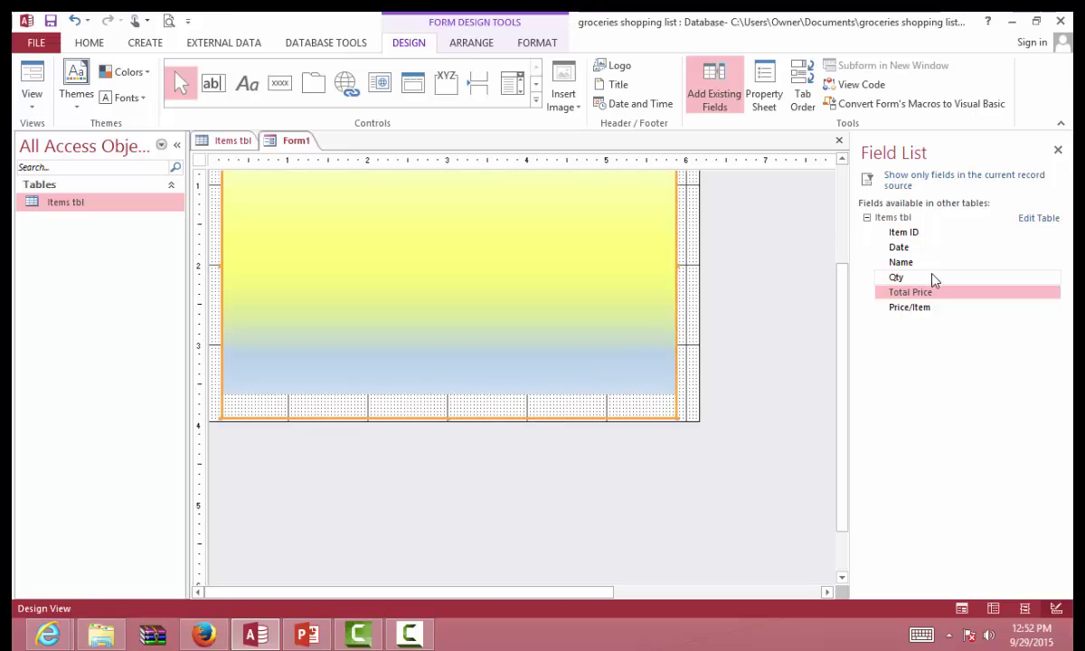
scroll(779, 343, "up", 2)
left_click(32, 80)
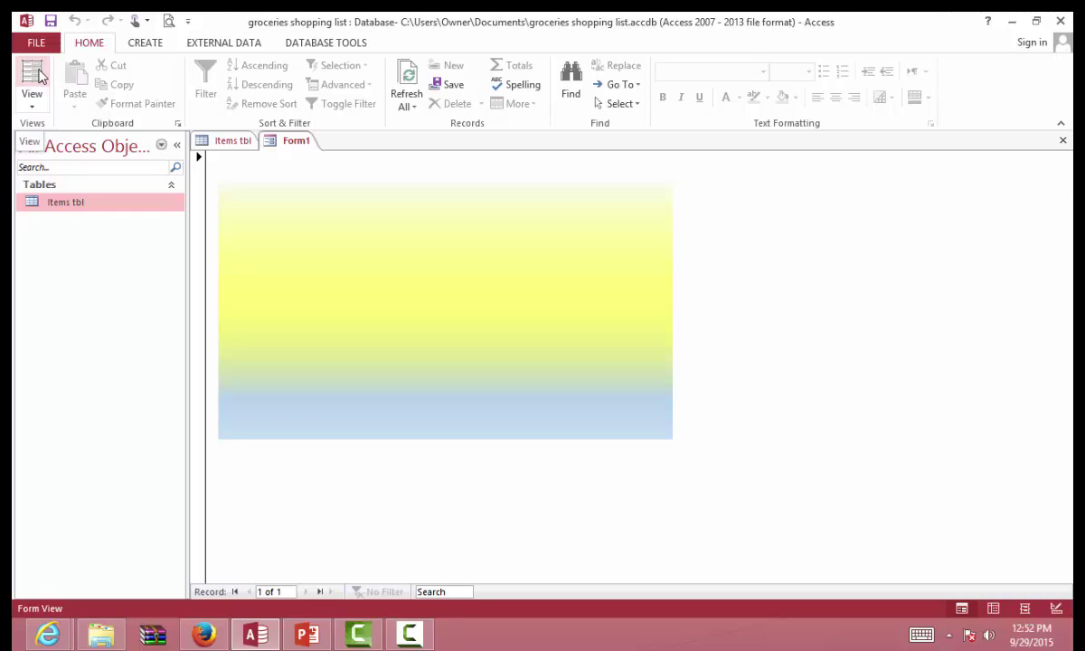
left_click(38, 76)
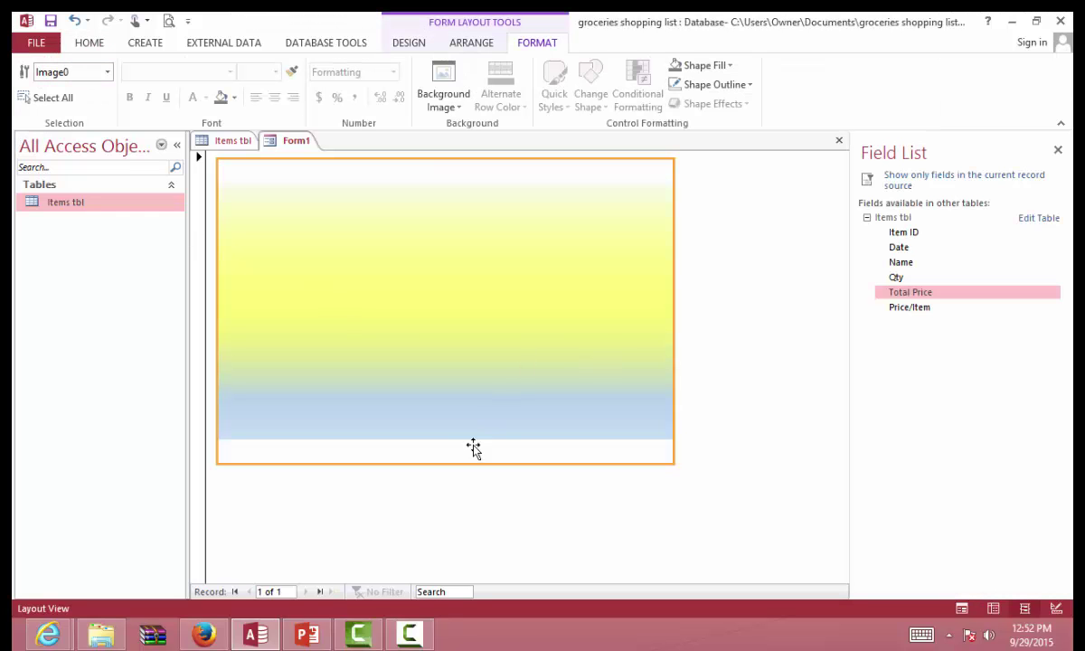
left_click_drag(444, 463, 437, 439)
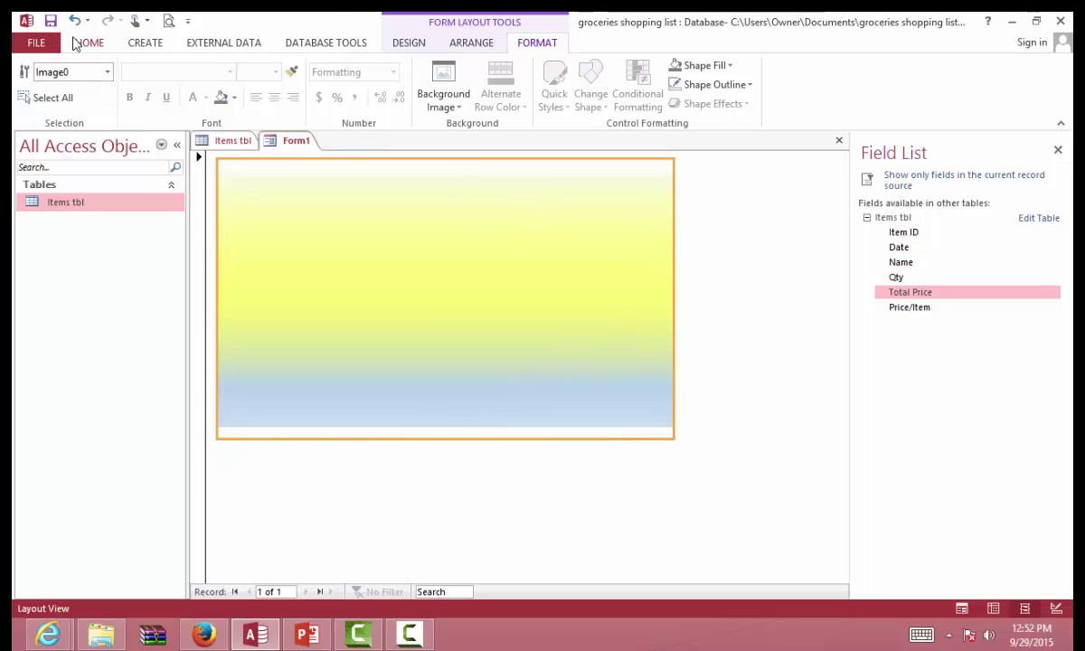
- Return the form to Design View and place the Date field near the picture's upper-right corner
left_click(77, 42)
left_click(35, 98)
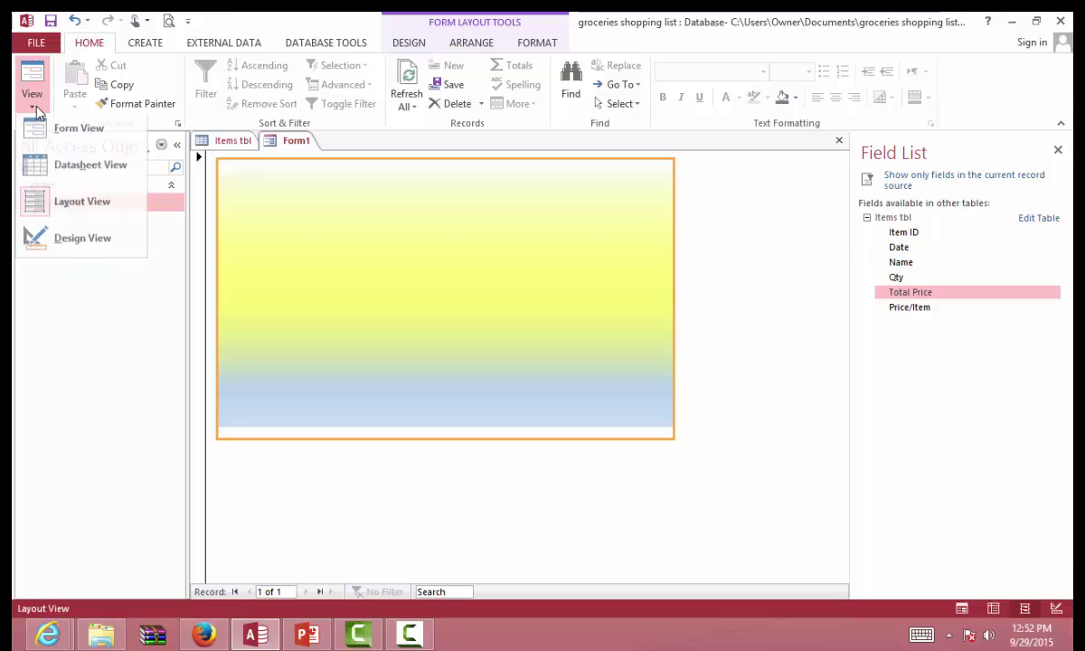
left_click(82, 243)
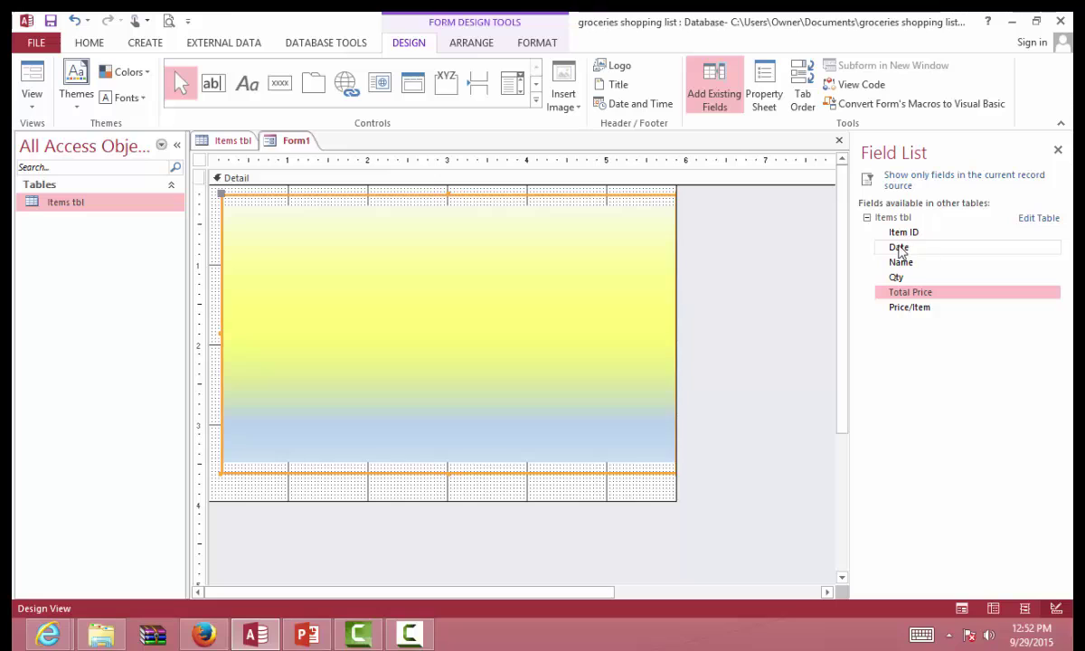
left_click_drag(915, 254, 567, 228)
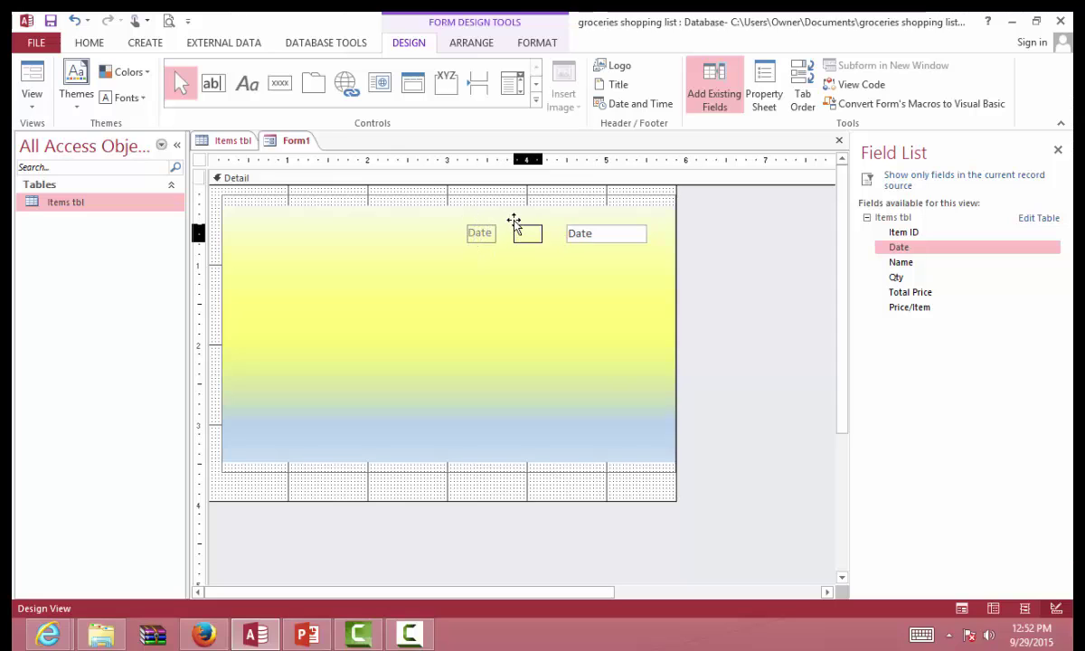
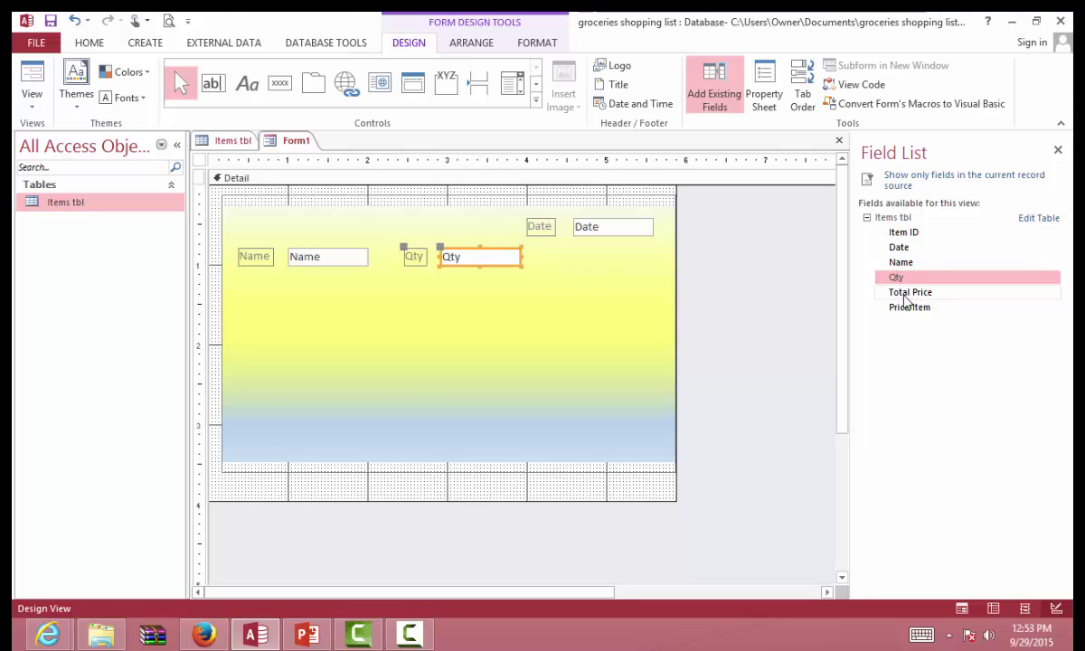
- Add the Total Price and Price/Item fields stacked below Qty, moving each text box close beside its label
left_click_drag(904, 296, 614, 310)
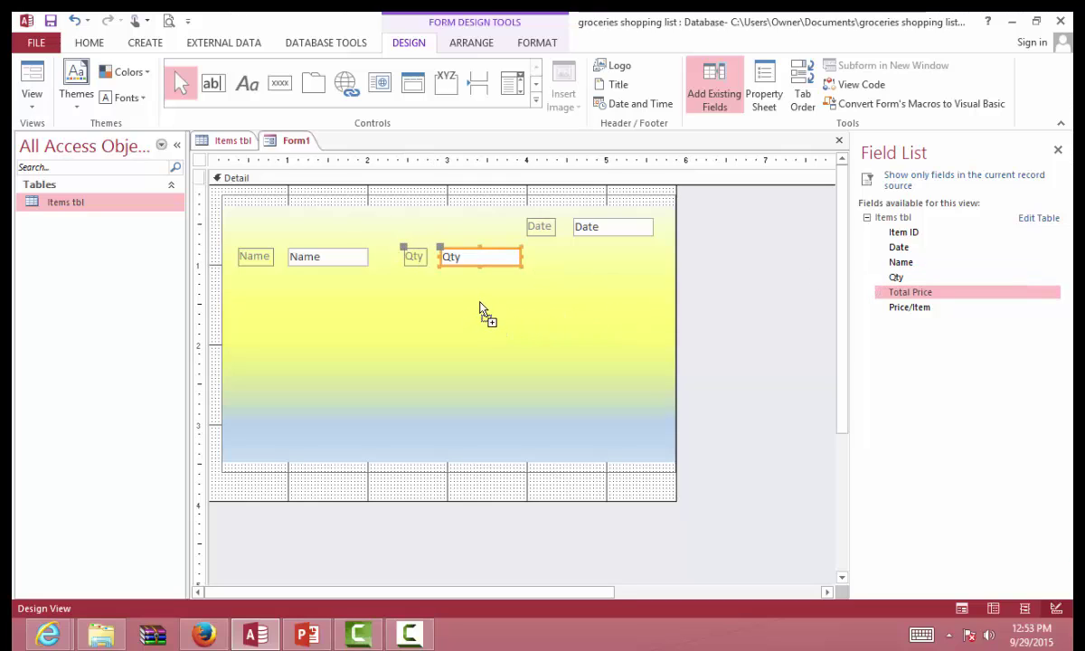
left_click_drag(480, 308, 460, 310)
left_click_drag(369, 301, 507, 289)
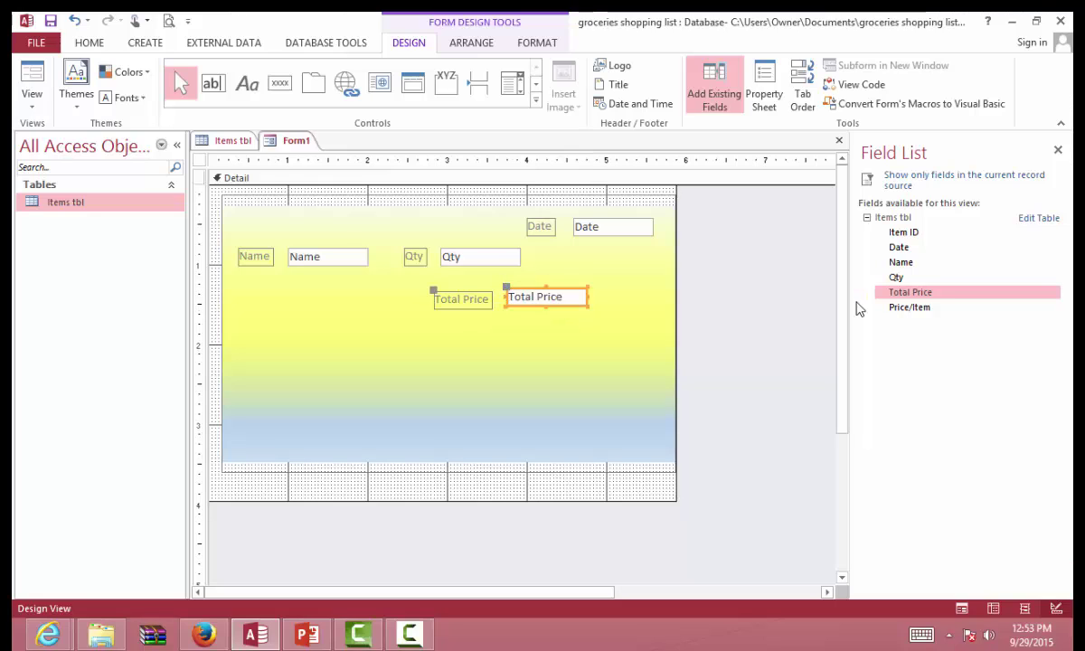
left_click_drag(895, 307, 439, 334)
left_click(360, 336)
left_click_drag(360, 337, 507, 323)
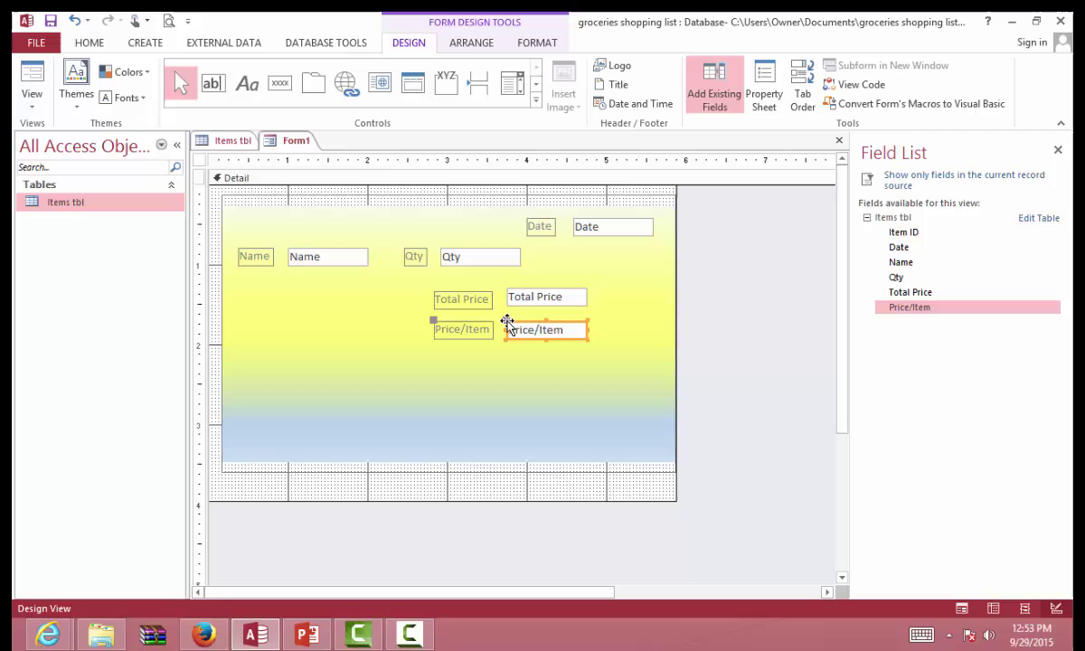
- Reduce the background picture's height to about 3 inches
left_click(465, 443)
left_click_drag(450, 473, 449, 422)
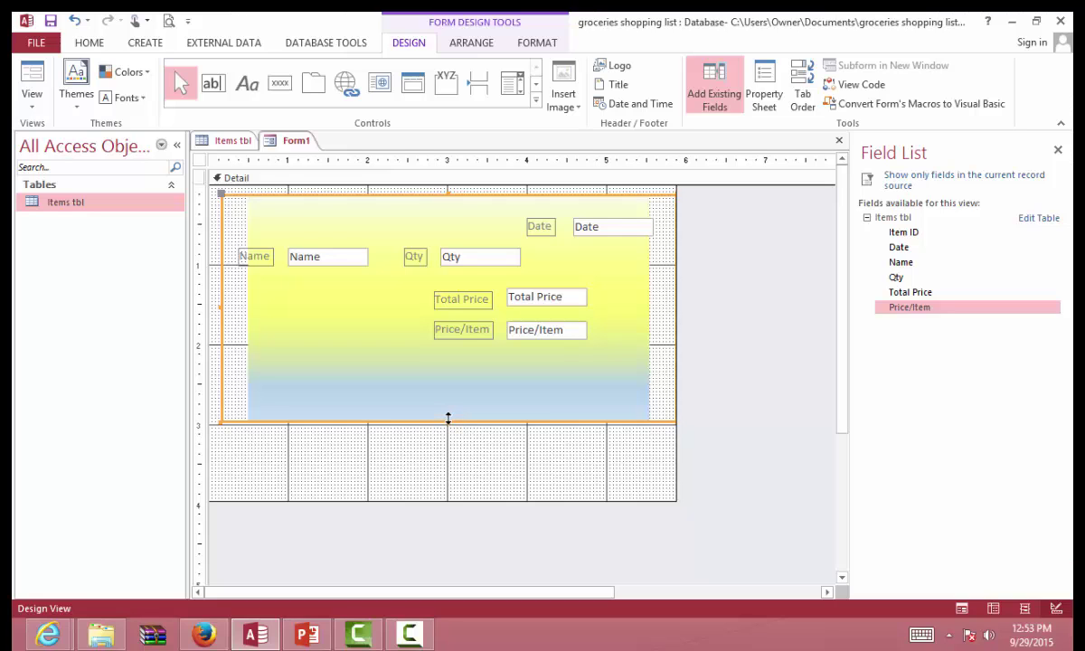
left_click_drag(449, 422, 450, 431)
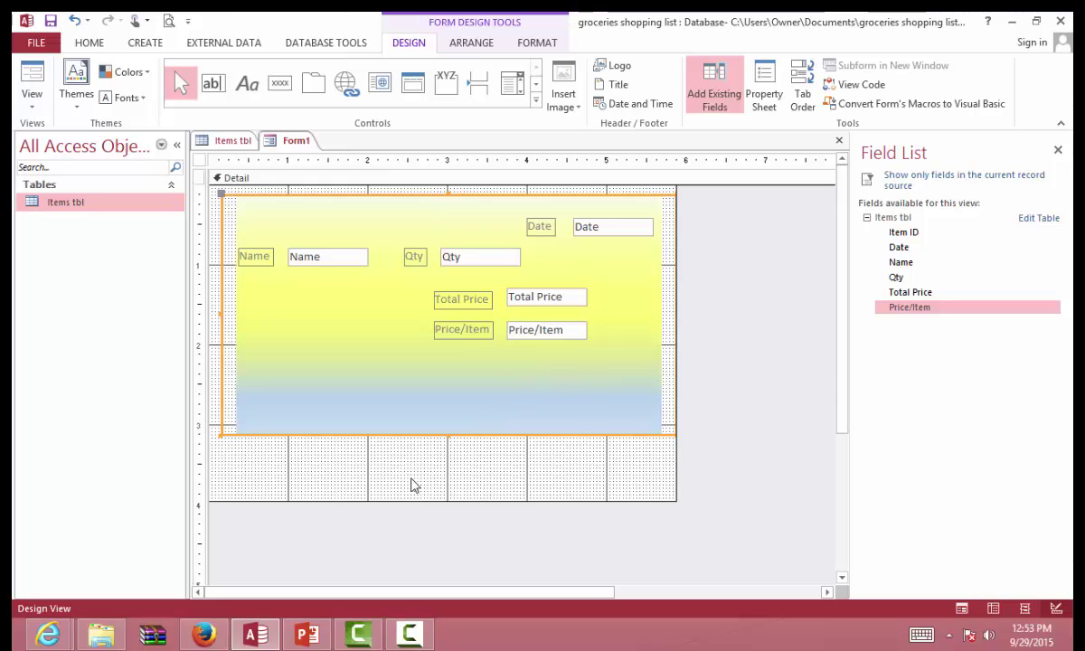
- Draw a horizontal line about 5.4 inches long across the picture between the Name/Qty row and the price fields
left_click(535, 107)
left_click(213, 110)
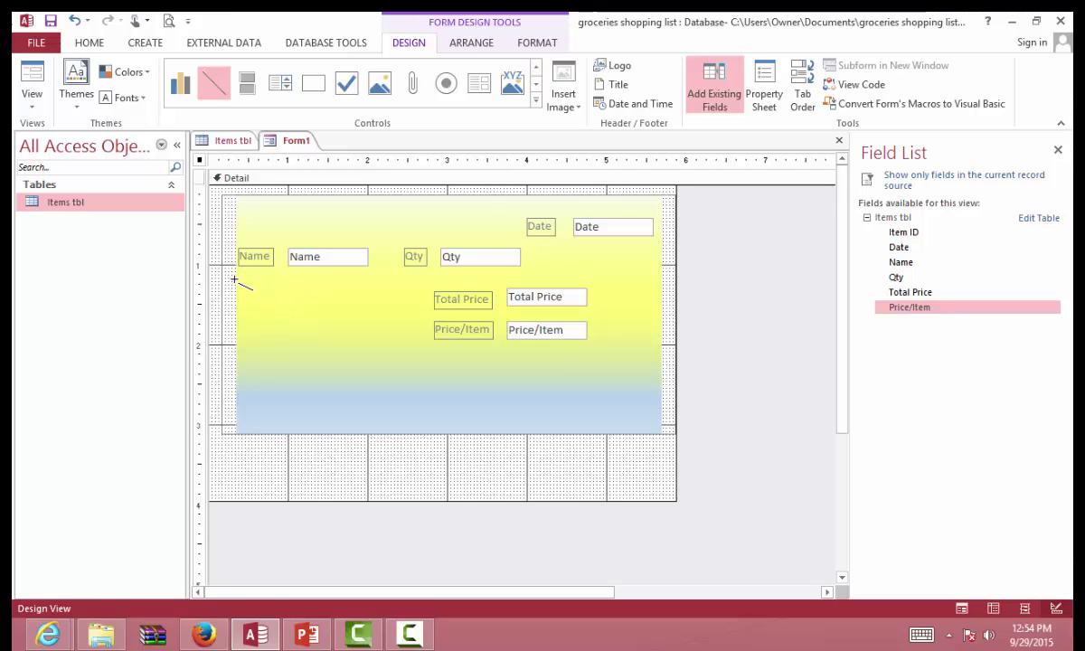
mouse_move(259, 281)
left_mouse_down()
mouse_move(399, 288)
mouse_move(656, 276)
left_mouse_up()
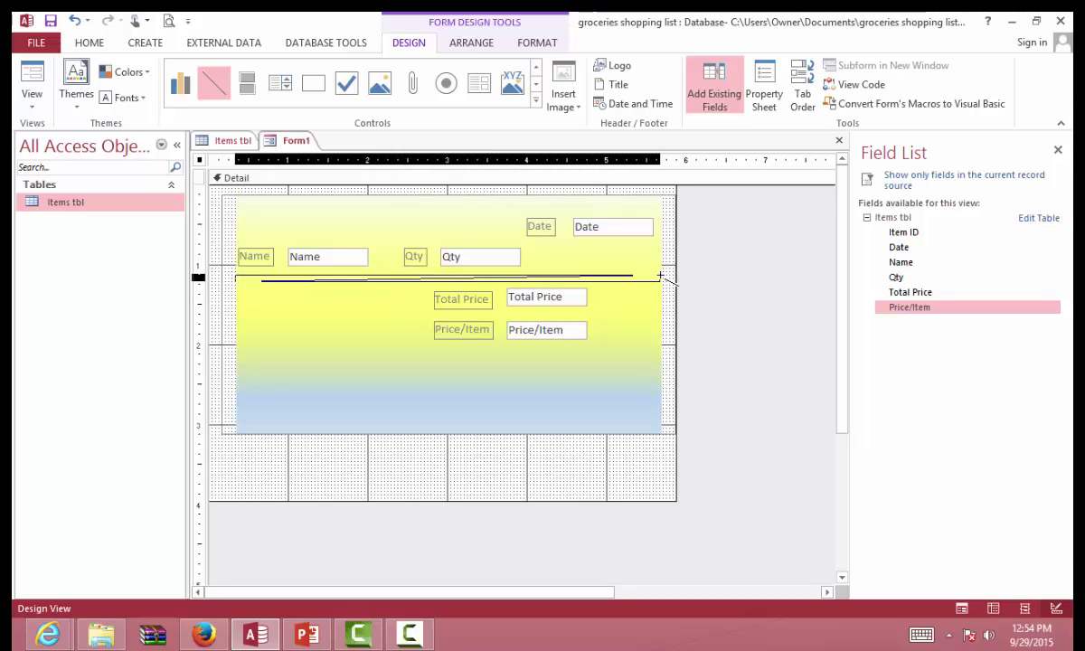
left_click_drag(660, 275, 665, 283)
key("Escape")
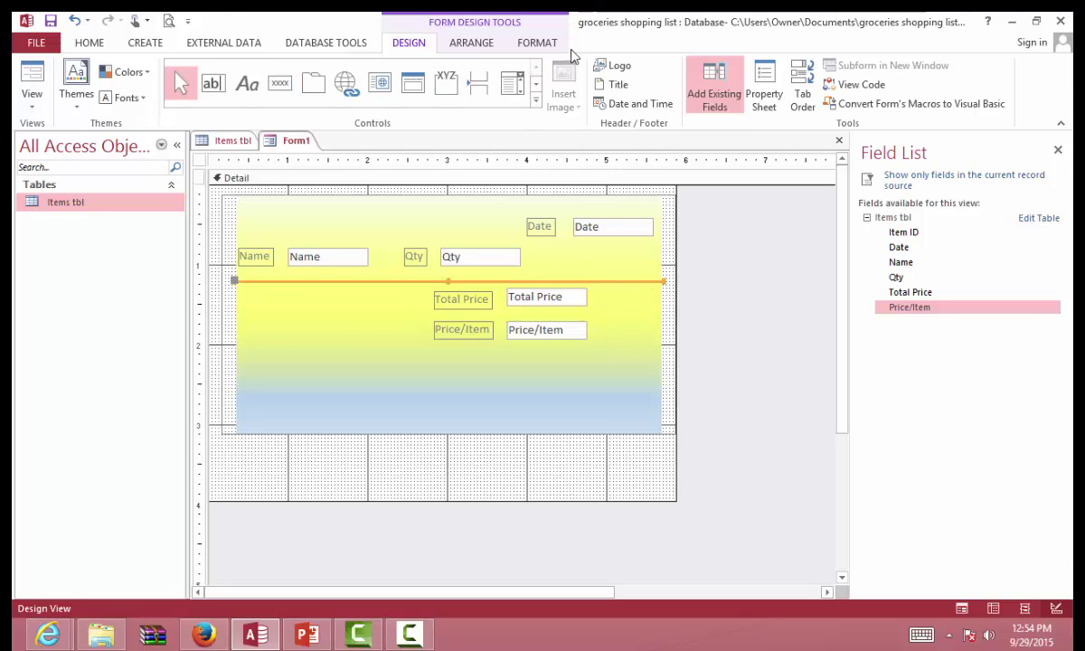
- Set the separator line's outline to the blue theme color and display the form in Form View
left_click(537, 44)
left_click(747, 86)
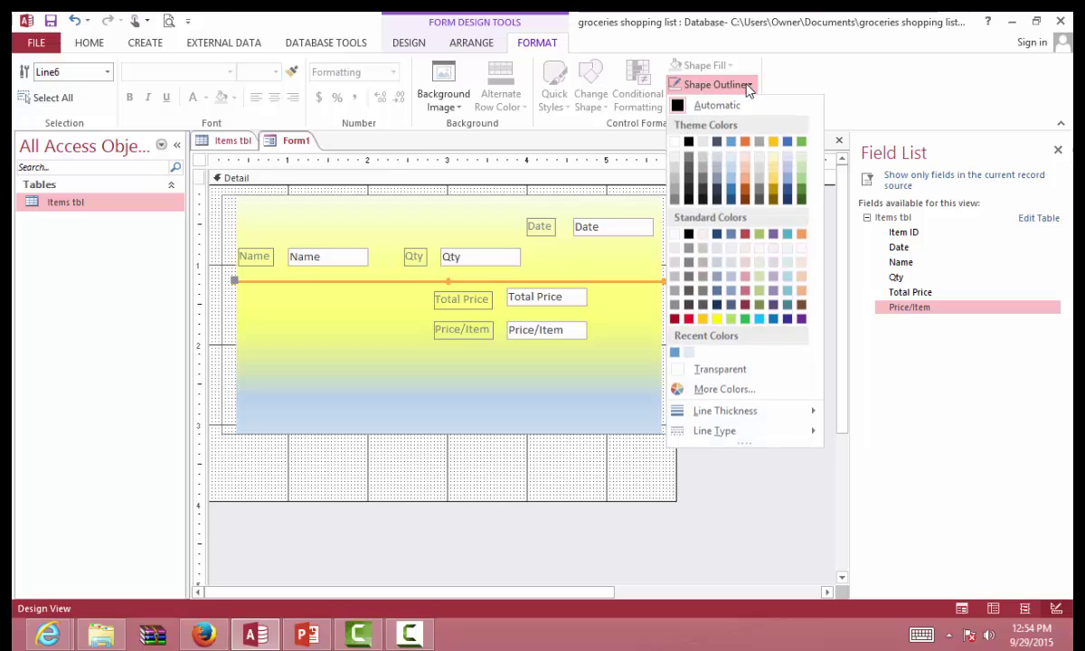
left_click(731, 143)
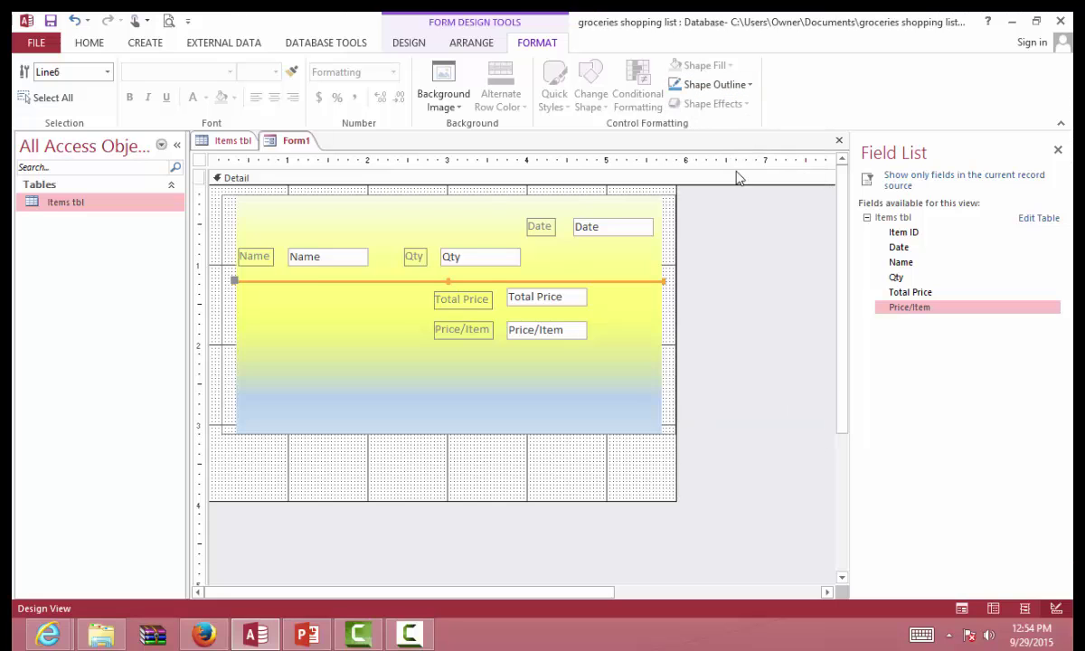
left_click(89, 43)
left_click(32, 83)
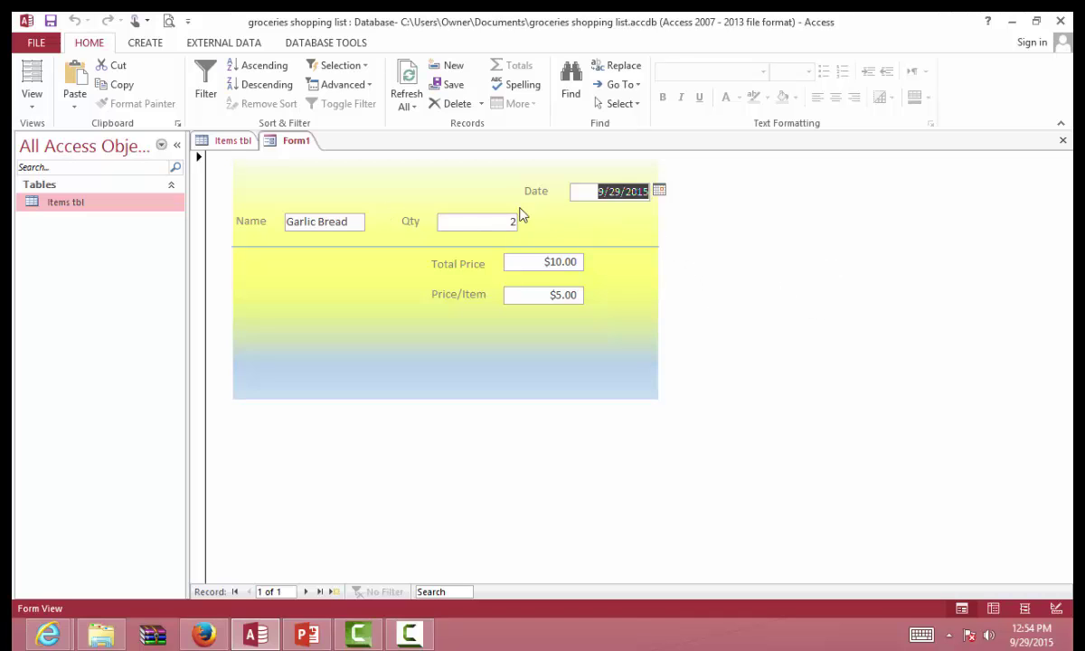
- Shift the Date label and its text box slightly left in Layout View, and display the form in Form View
left_click(32, 77)
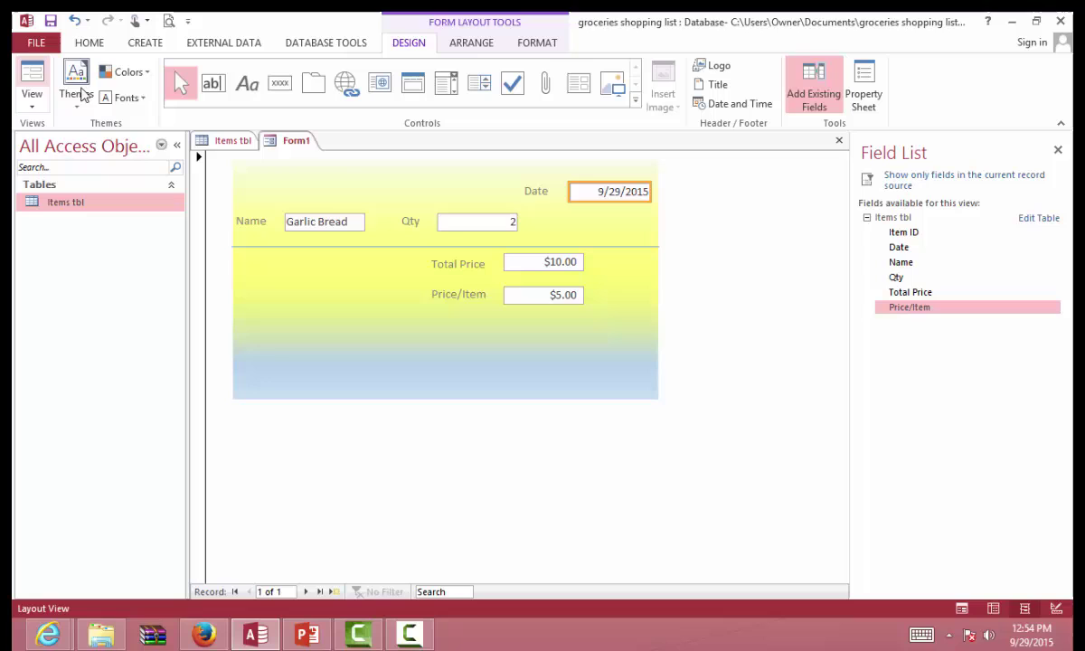
left_click(528, 191)
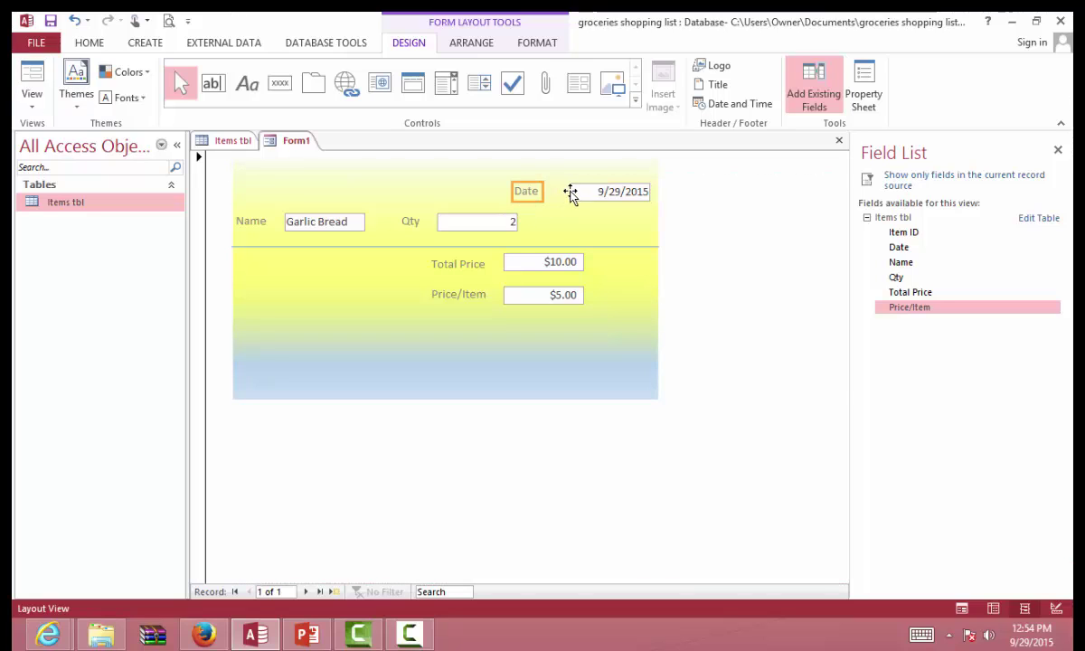
left_click_drag(557, 191, 562, 189)
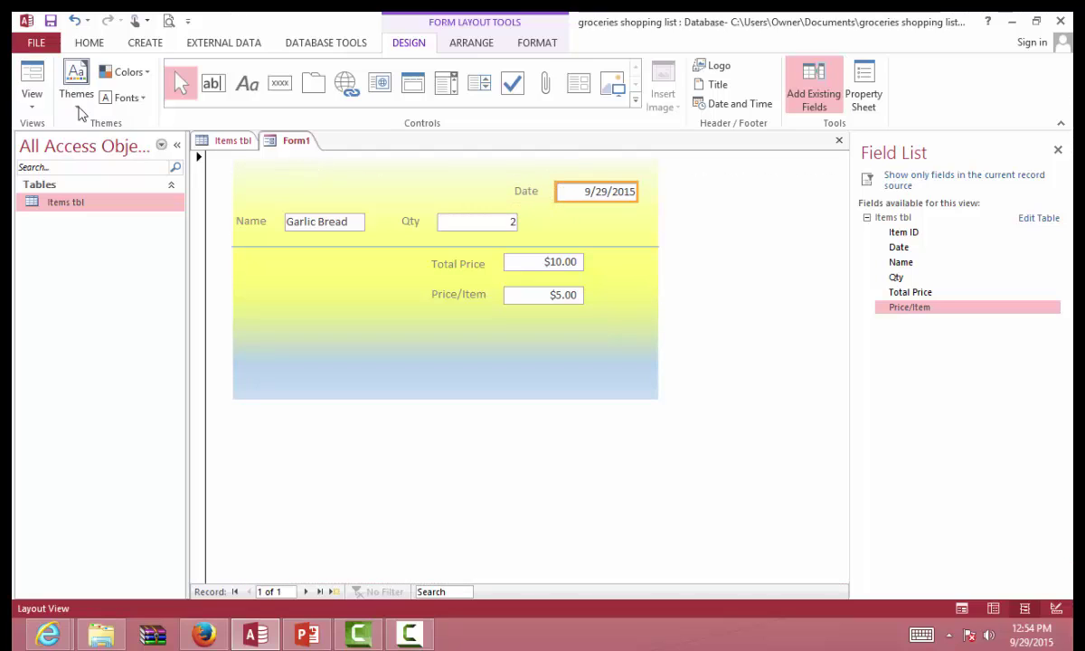
left_click(38, 77)
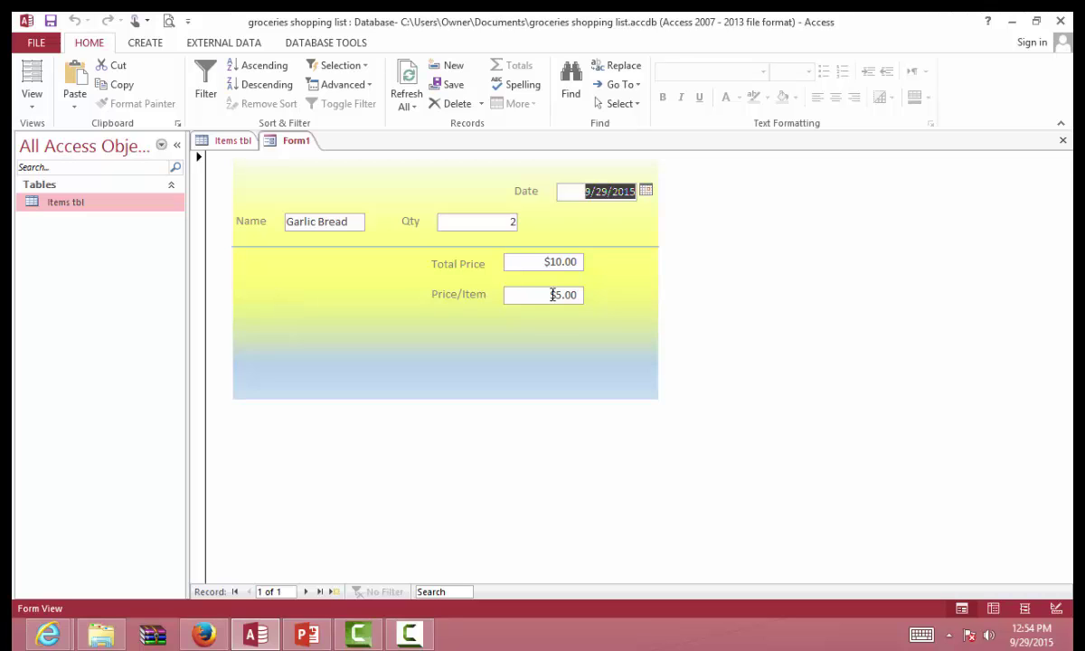
- Make the outline of the Price/Item text box transparent in Layout View
left_click(32, 73)
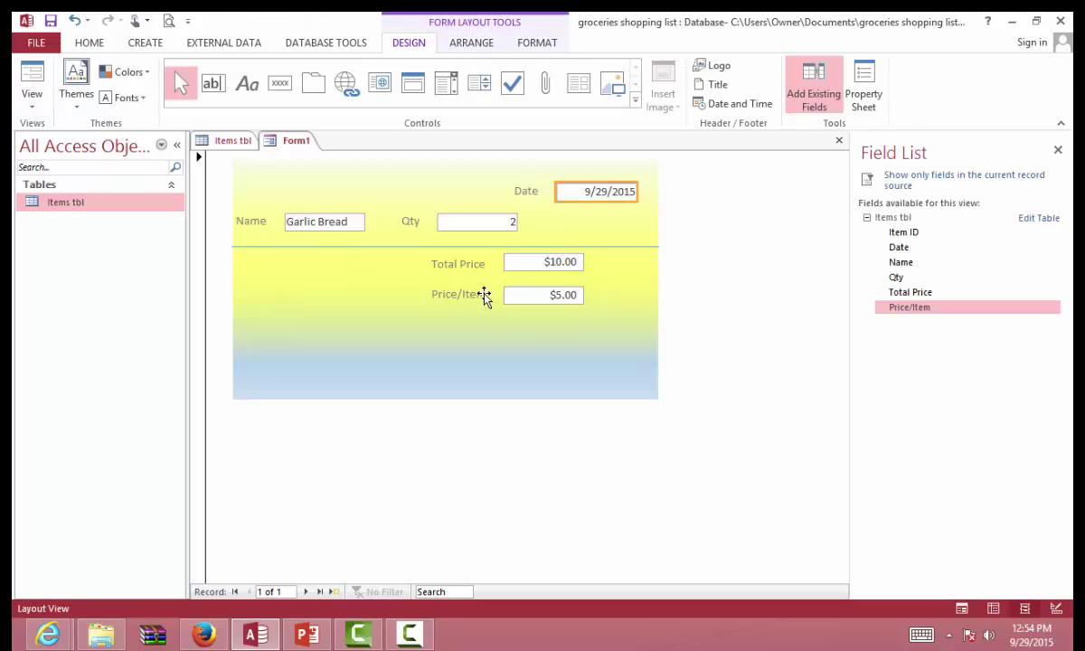
left_click(516, 301)
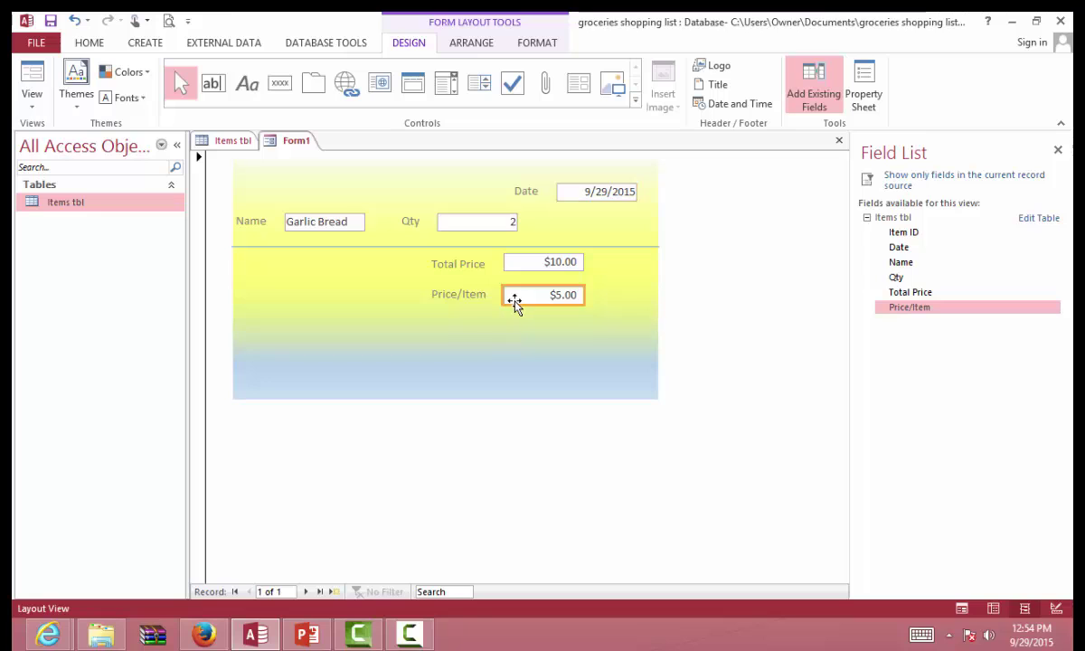
left_click(537, 43)
left_click(743, 86)
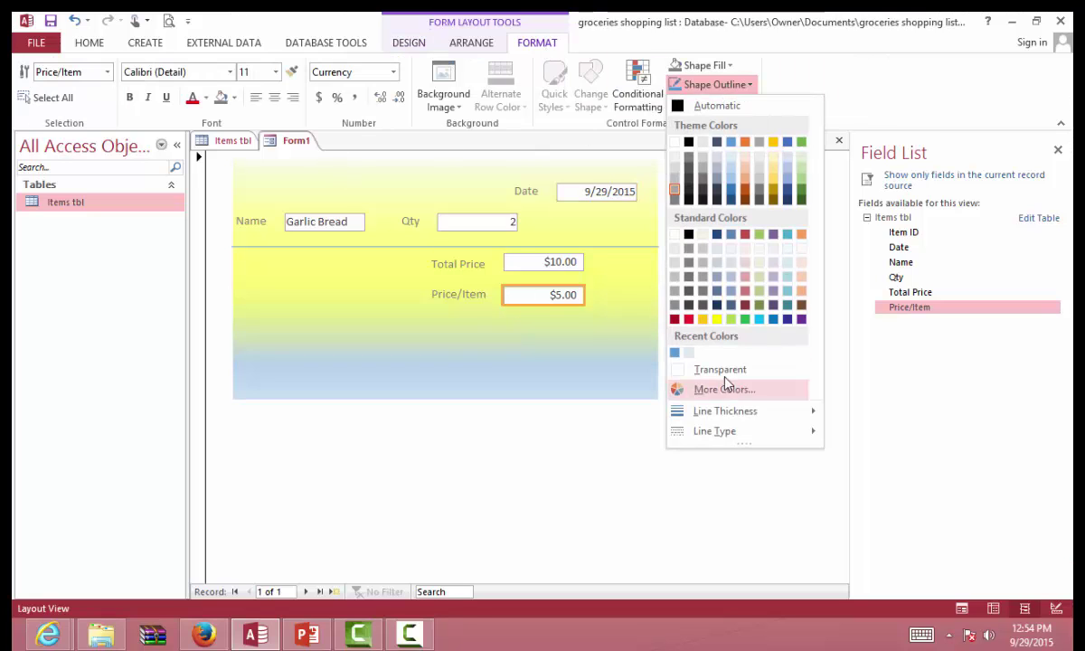
left_click(717, 371)
left_click(733, 348)
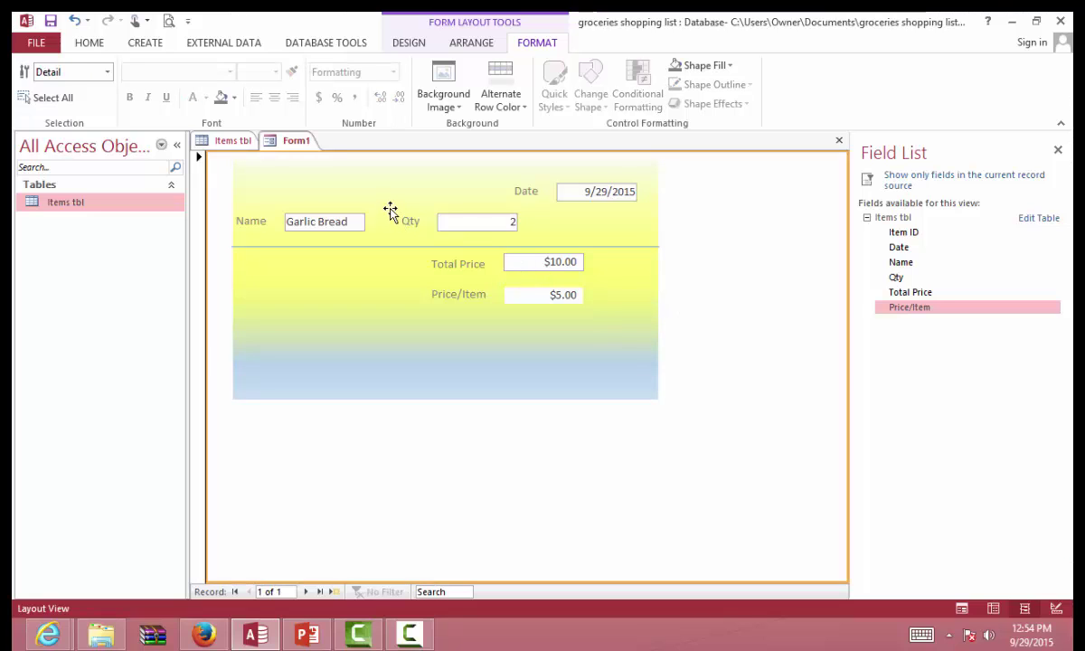
- Save the form under the name Groceries list form
left_click(84, 45)
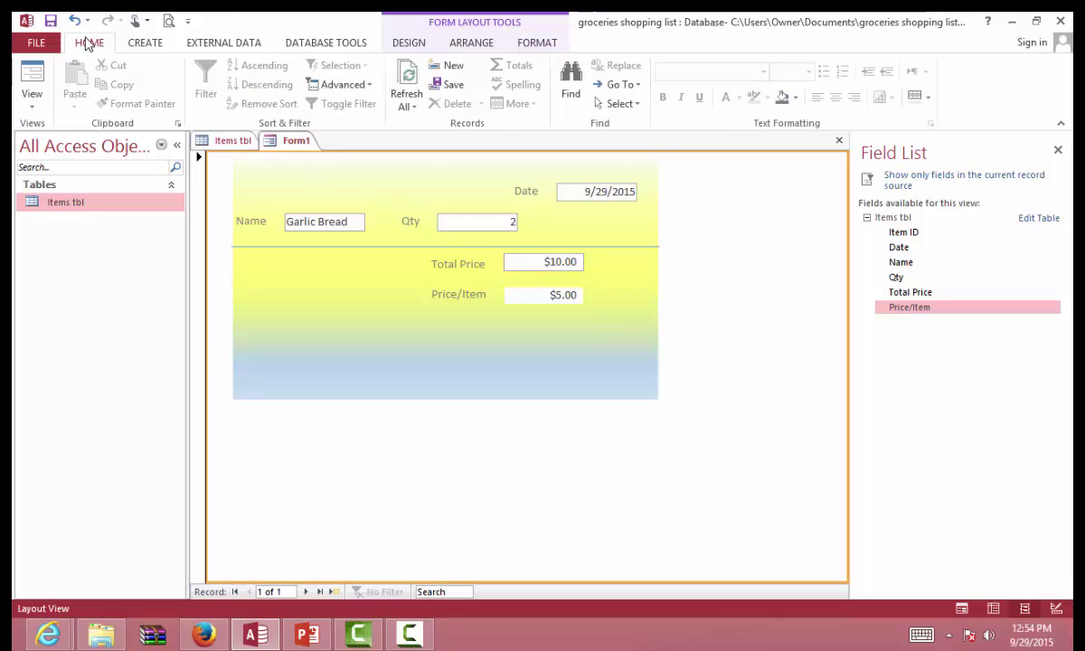
right_click(290, 147)
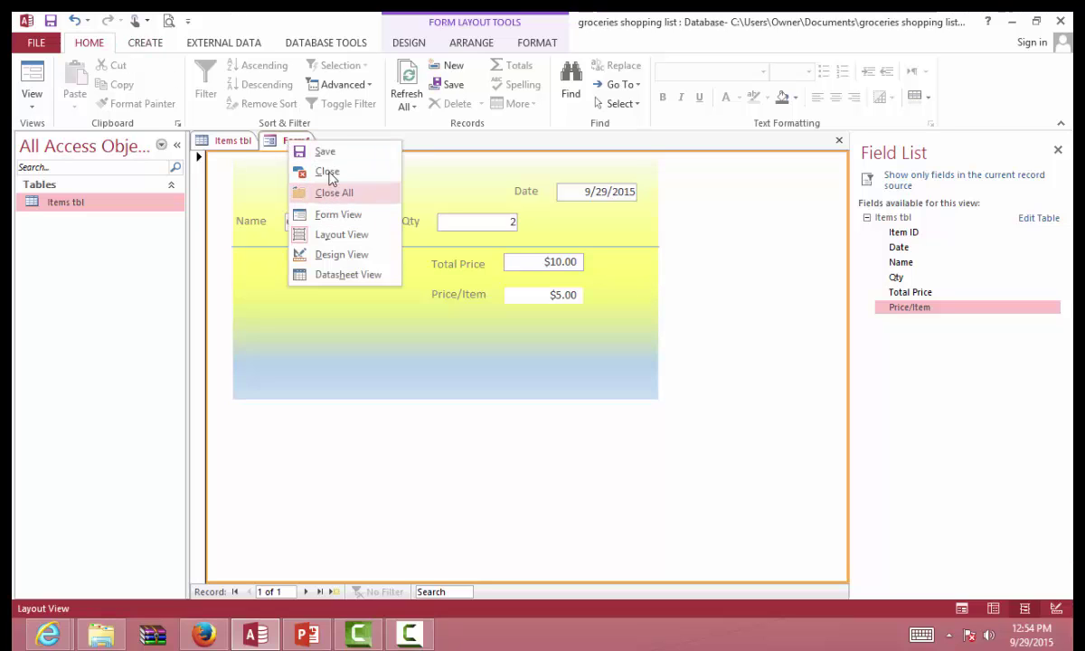
left_click(325, 152)
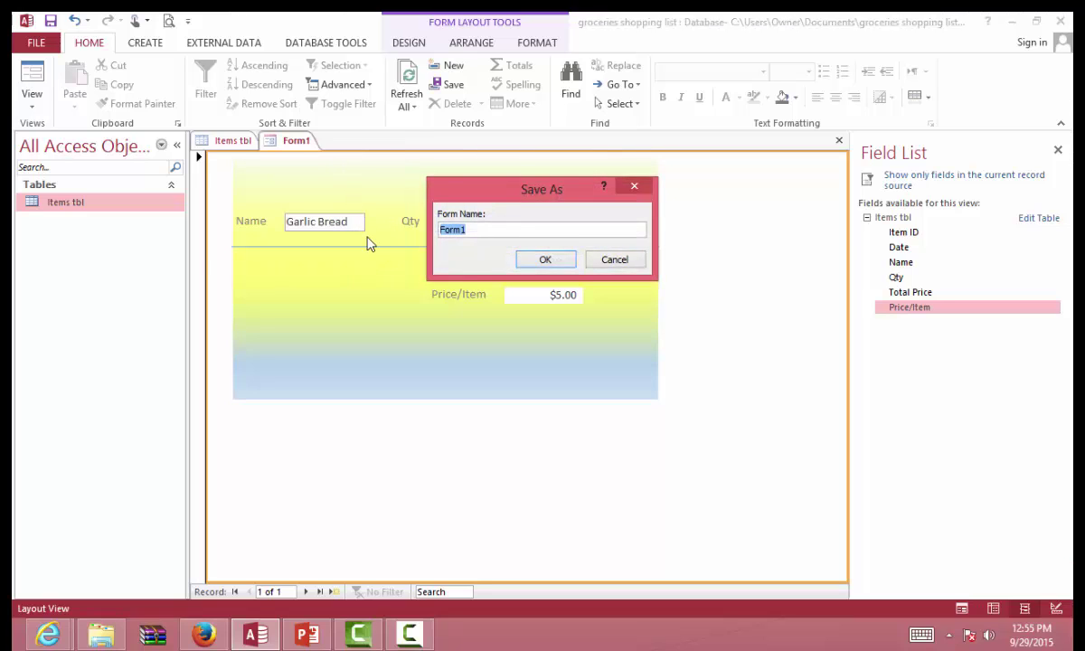
type("Groceries list f")
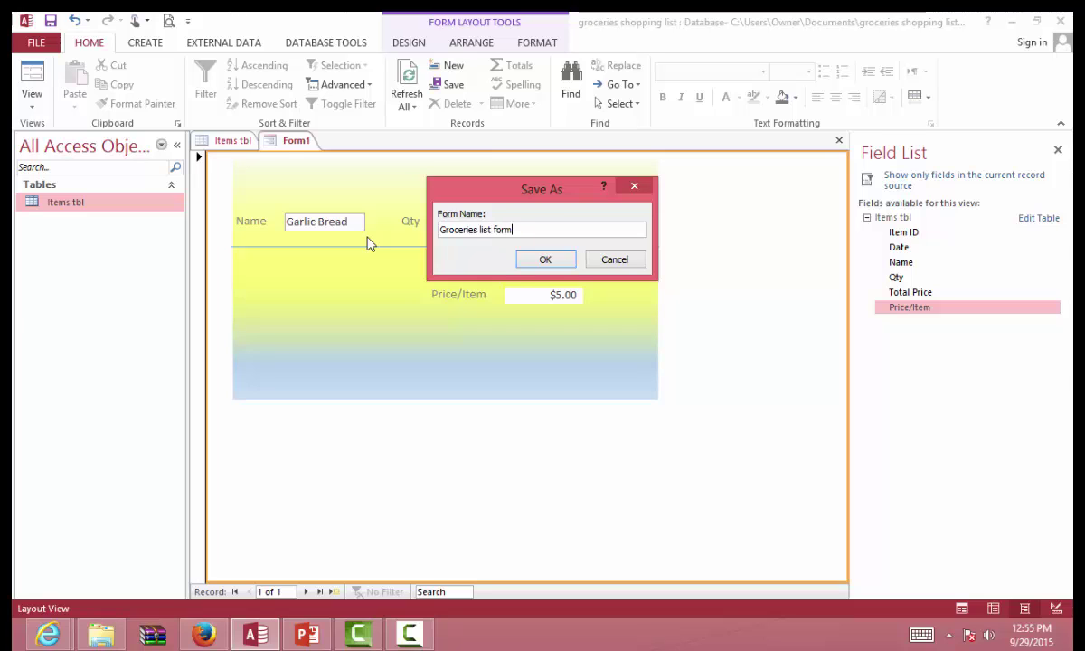
key("Return")
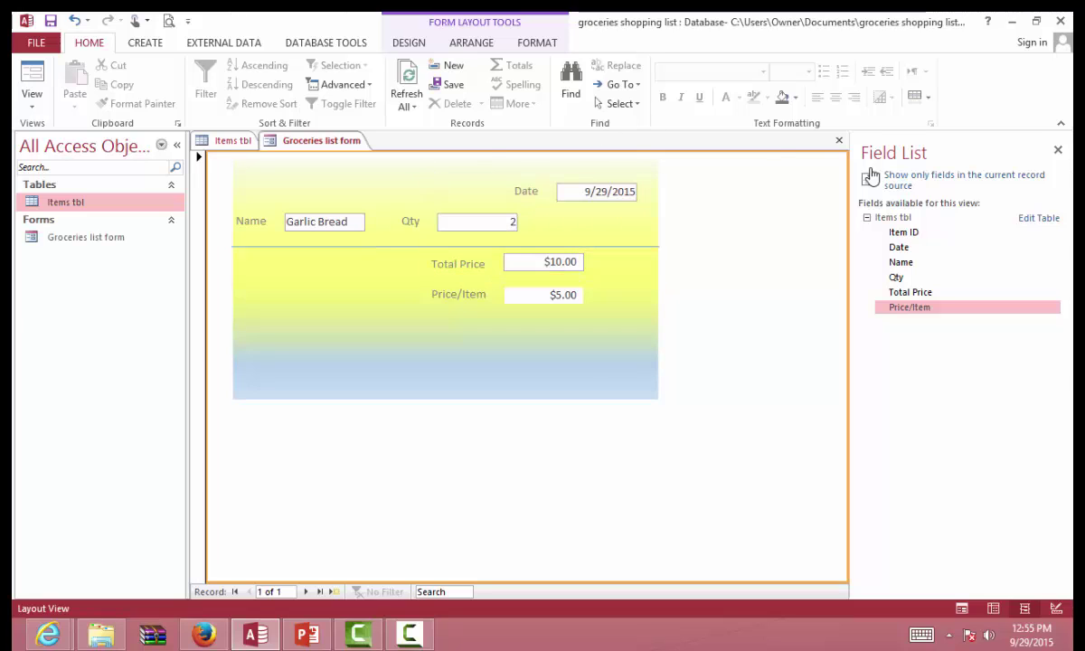
- Close the Groceries list form and the Items tbl table
right_click(329, 140)
left_click(370, 180)
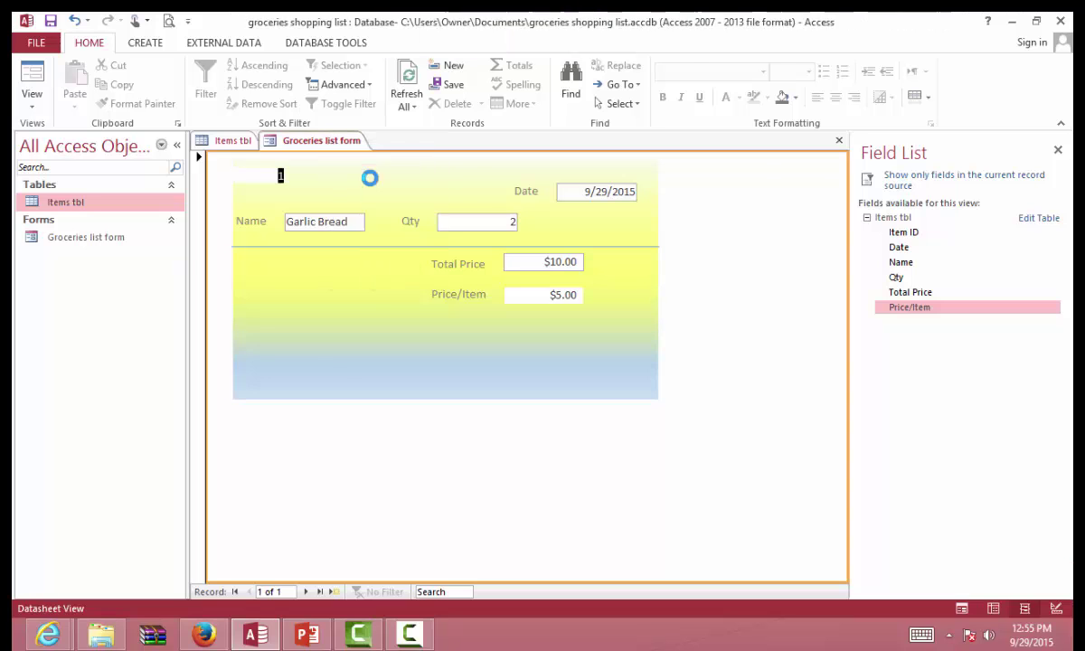
right_click(228, 134)
left_click(272, 166)
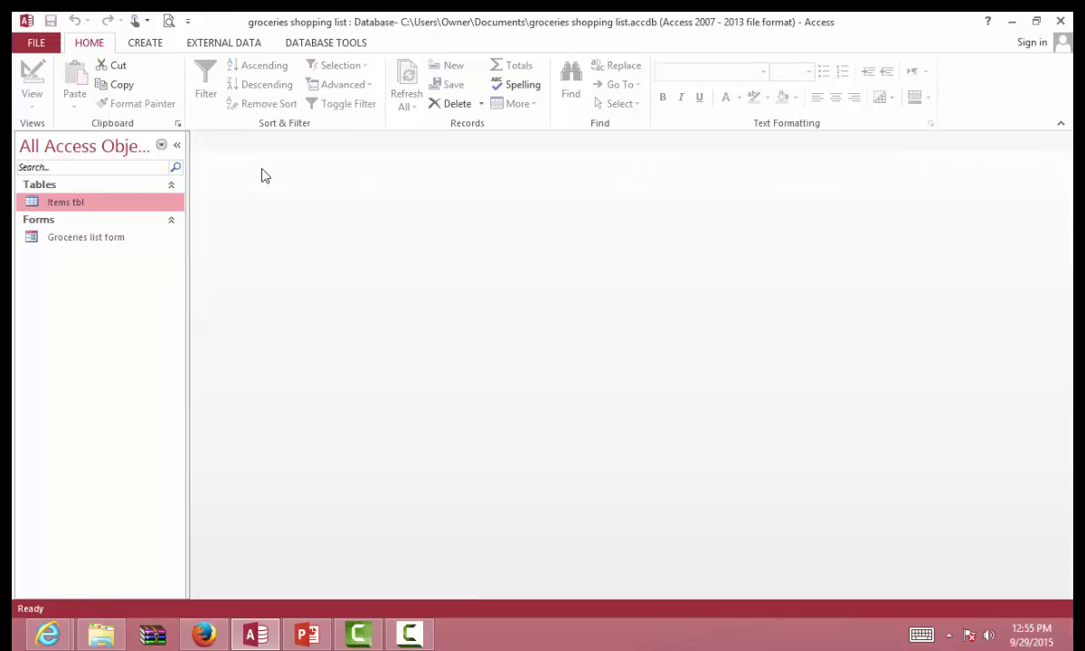
- Create a new report in Design View and add the Item ID field near the start of the Detail section
left_click(144, 42)
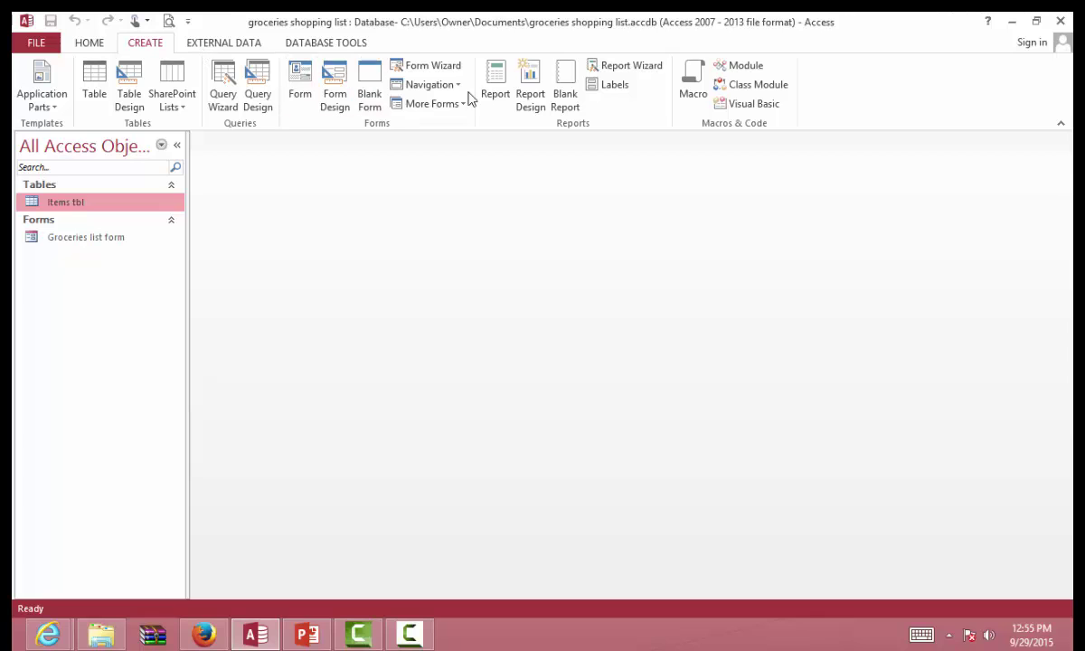
left_click(531, 86)
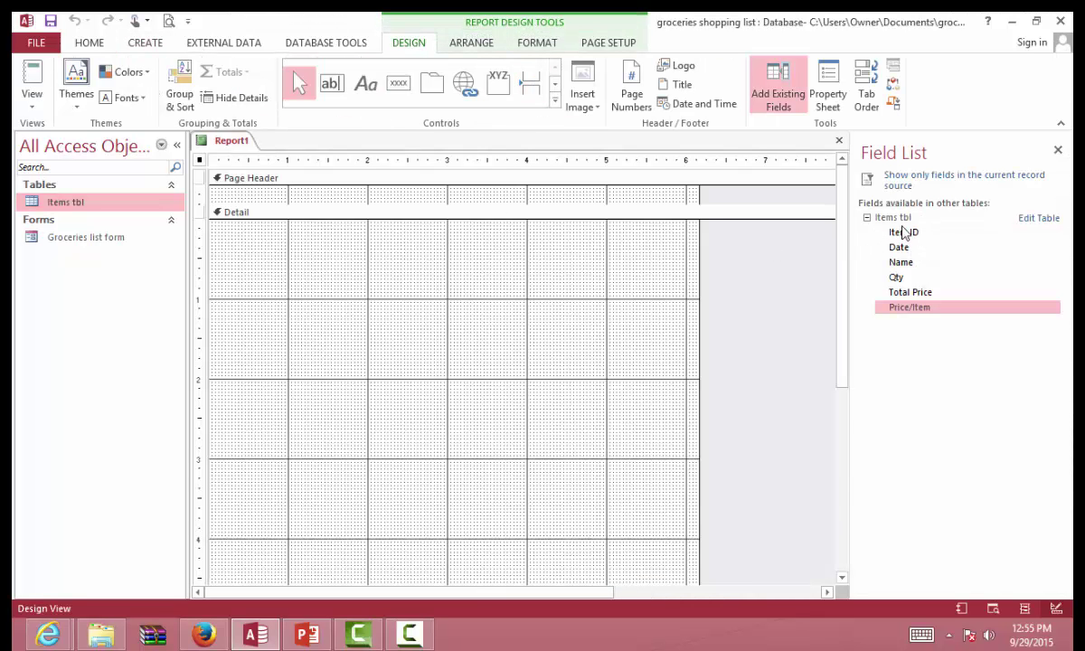
mouse_move(904, 233)
left_mouse_down()
mouse_move(222, 238)
mouse_move(230, 256)
mouse_move(220, 255)
mouse_move(226, 242)
mouse_move(236, 251)
mouse_move(271, 242)
left_mouse_up()
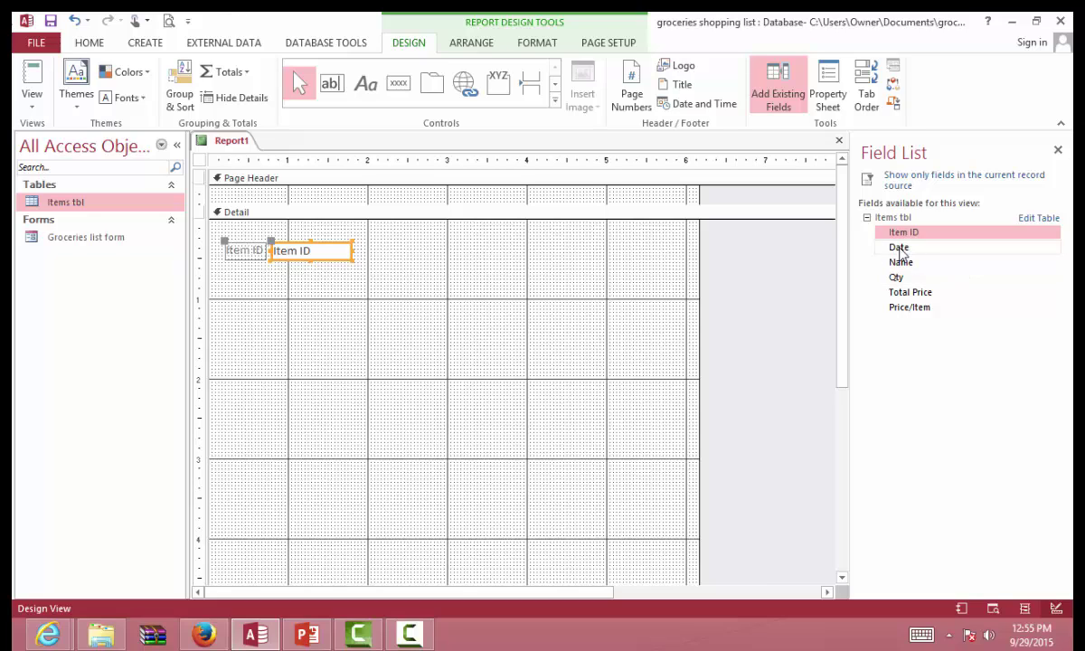
- Add the Date field in line with Item ID, with its label just past the 3-inch mark and its text box beside it
left_click_drag(900, 253, 557, 246)
left_click_drag(460, 250, 463, 245)
left_click_drag(558, 246, 511, 241)
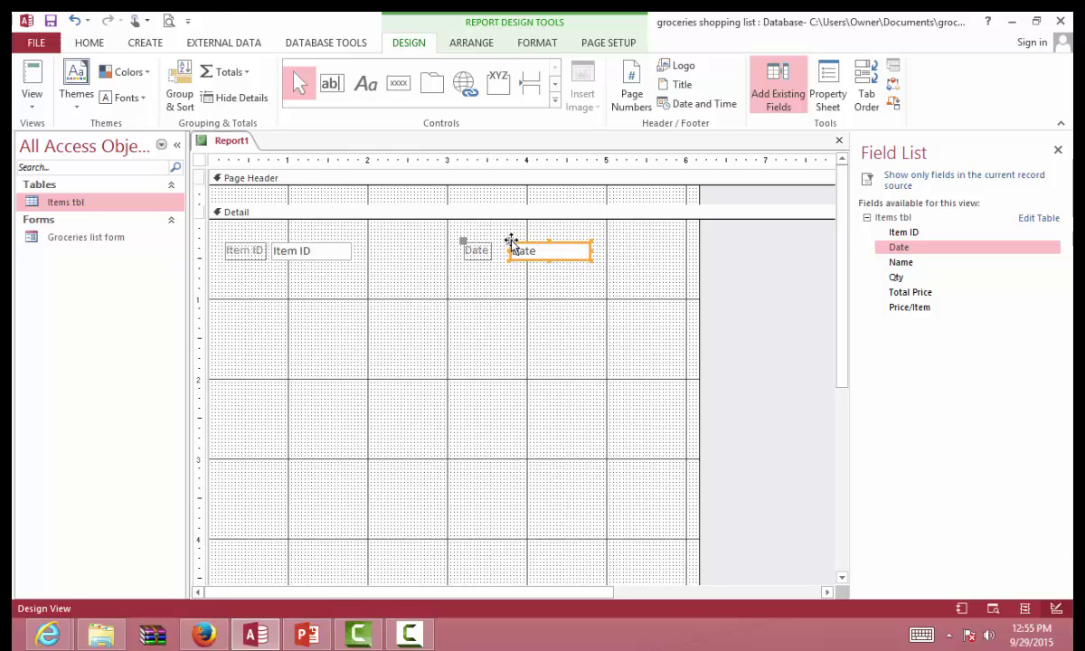
- Try placing the Name field below Item ID with its text box moved to the 1-inch mark, and undo the changes
mouse_move(903, 263)
left_mouse_down()
mouse_move(226, 269)
mouse_move(226, 284)
mouse_move(322, 285)
mouse_move(288, 284)
left_mouse_up()
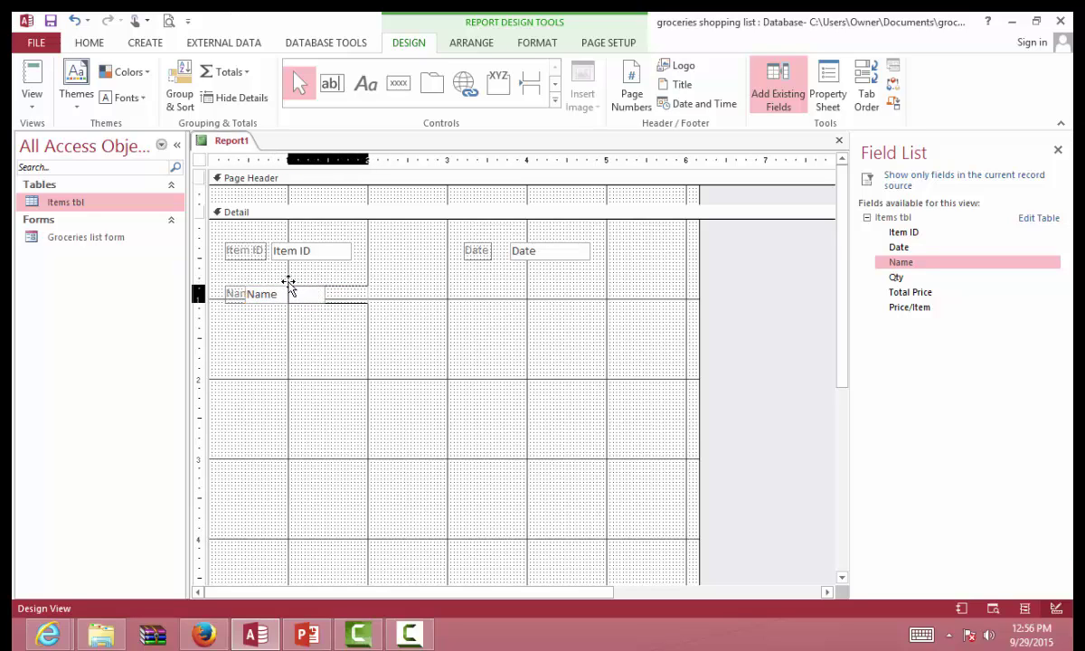
left_click(233, 291)
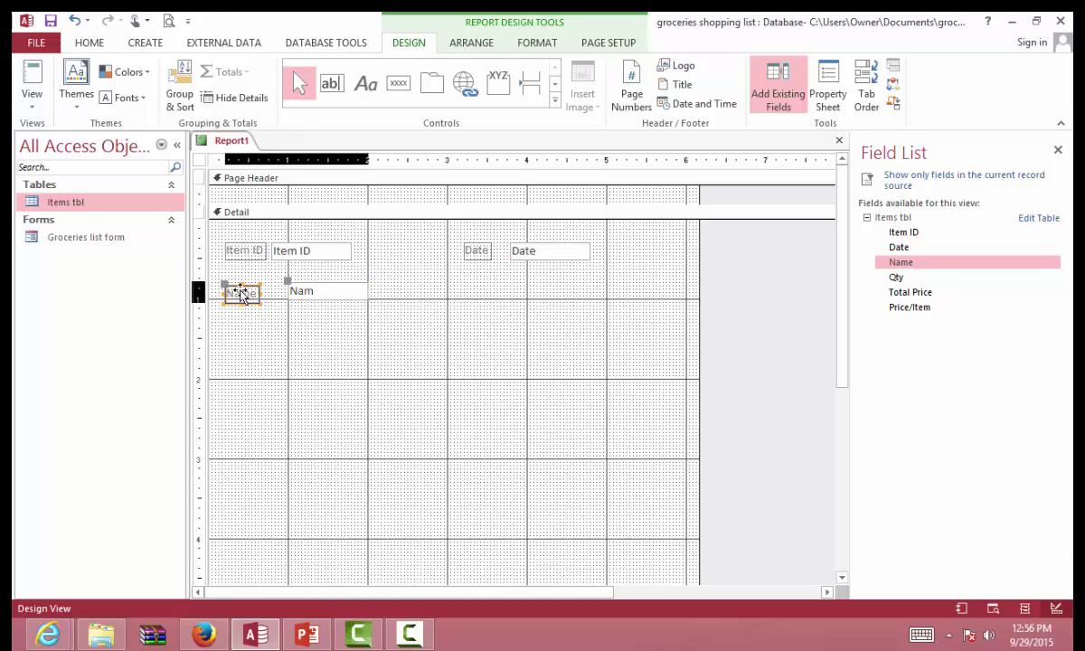
left_click(242, 292)
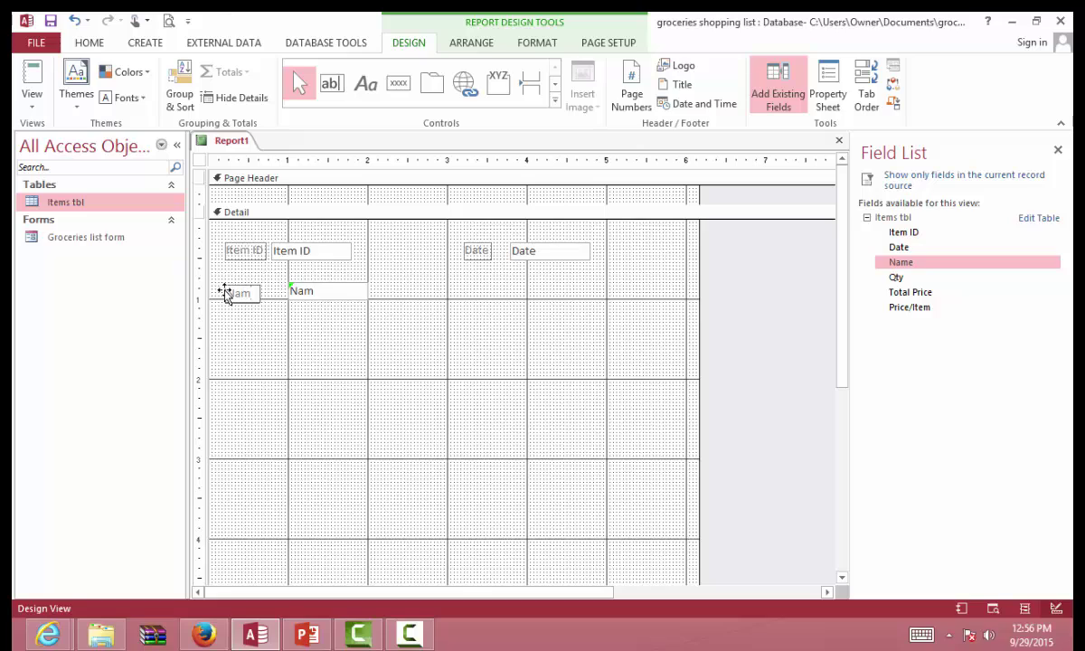
left_click(225, 291)
left_click(247, 292)
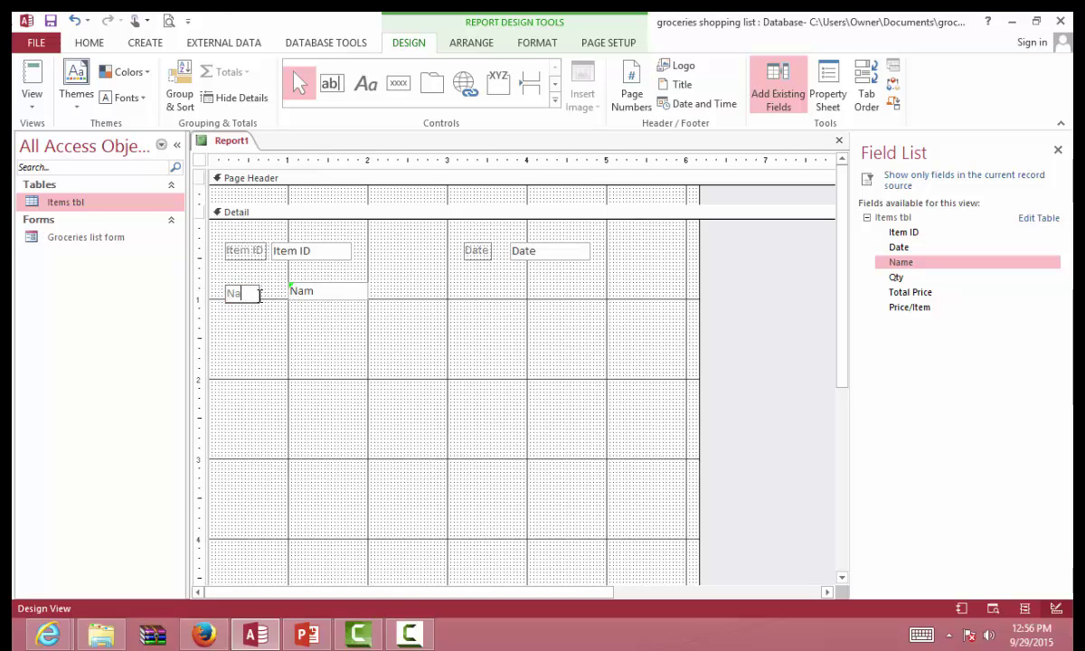
key("ctrl+z")
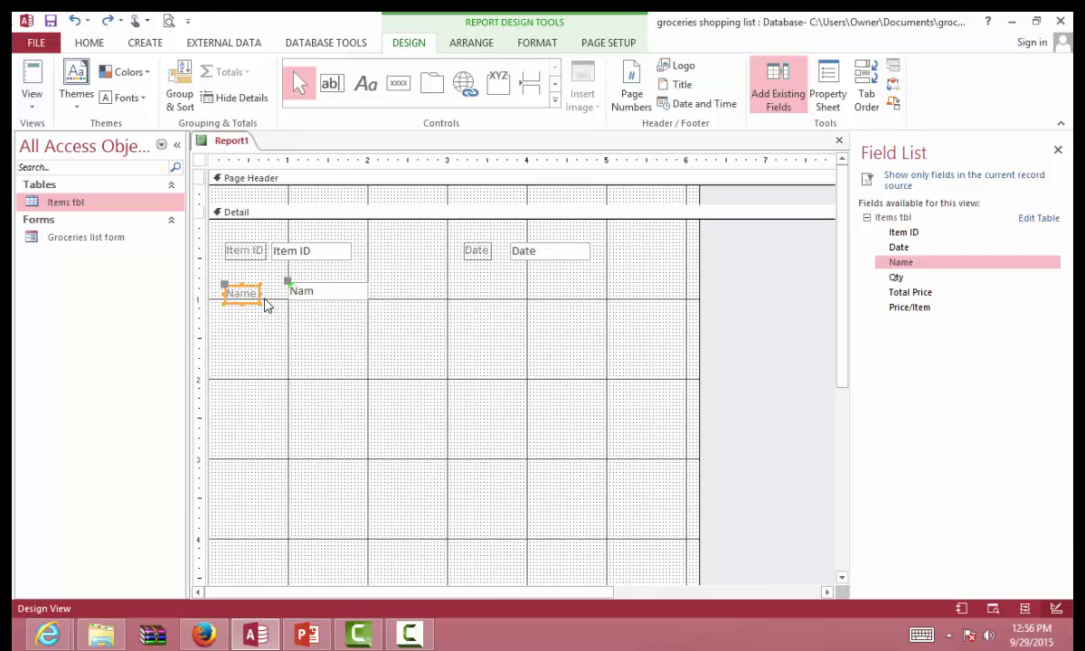
left_click(243, 286)
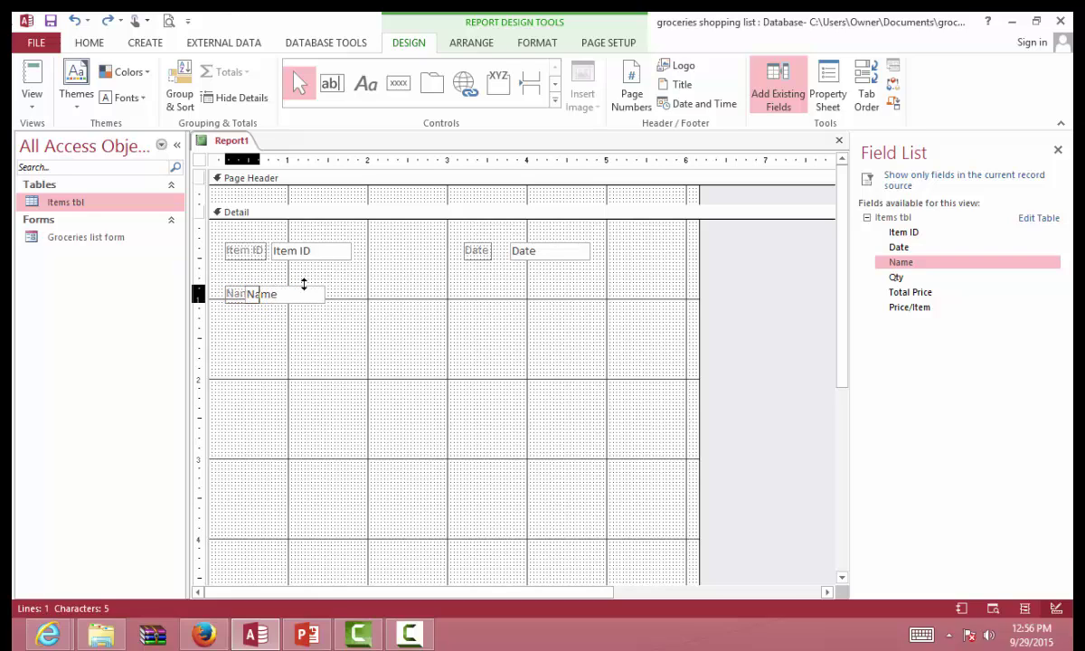
- Try to adjust the overlapping Name label below Item ID, and delete that label
left_click(226, 284)
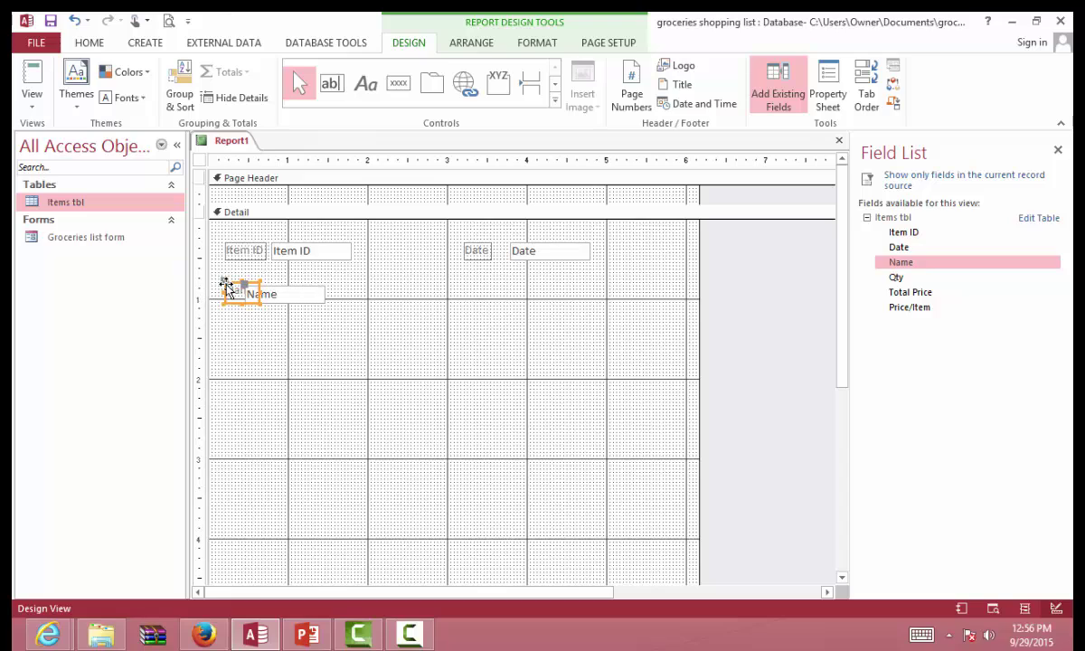
left_click(226, 285)
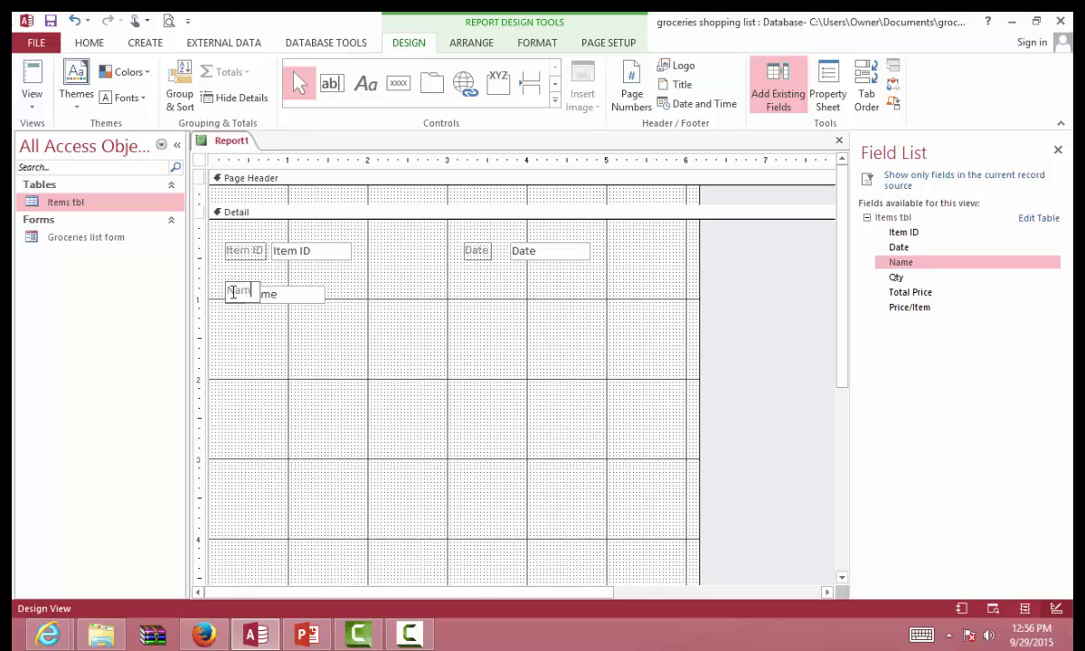
left_click(224, 297)
left_click(231, 291)
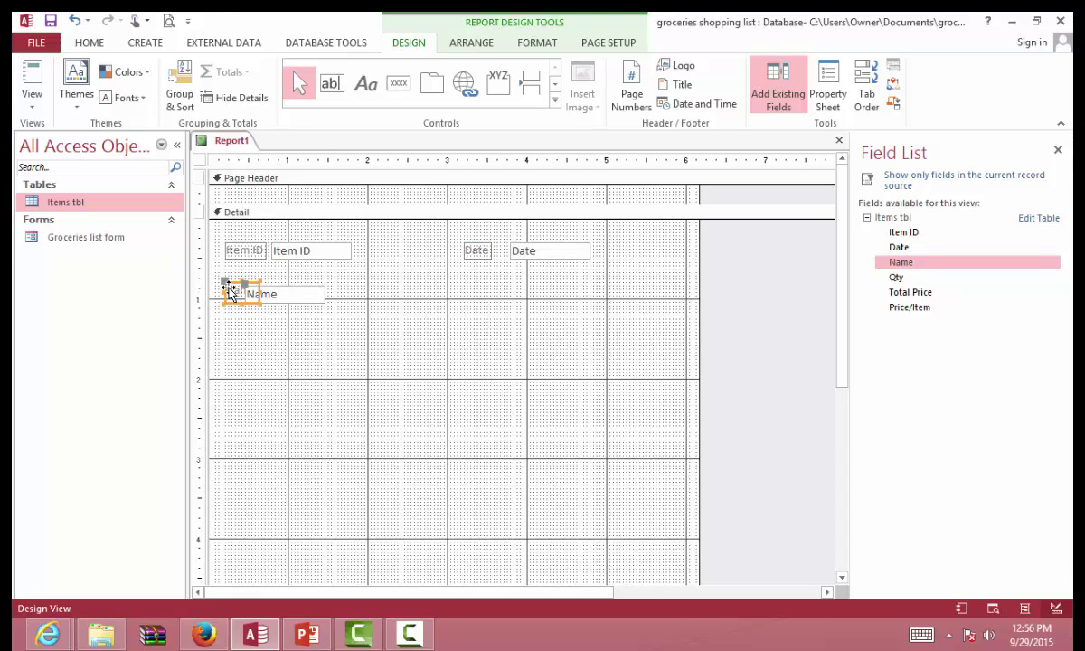
left_click(231, 289)
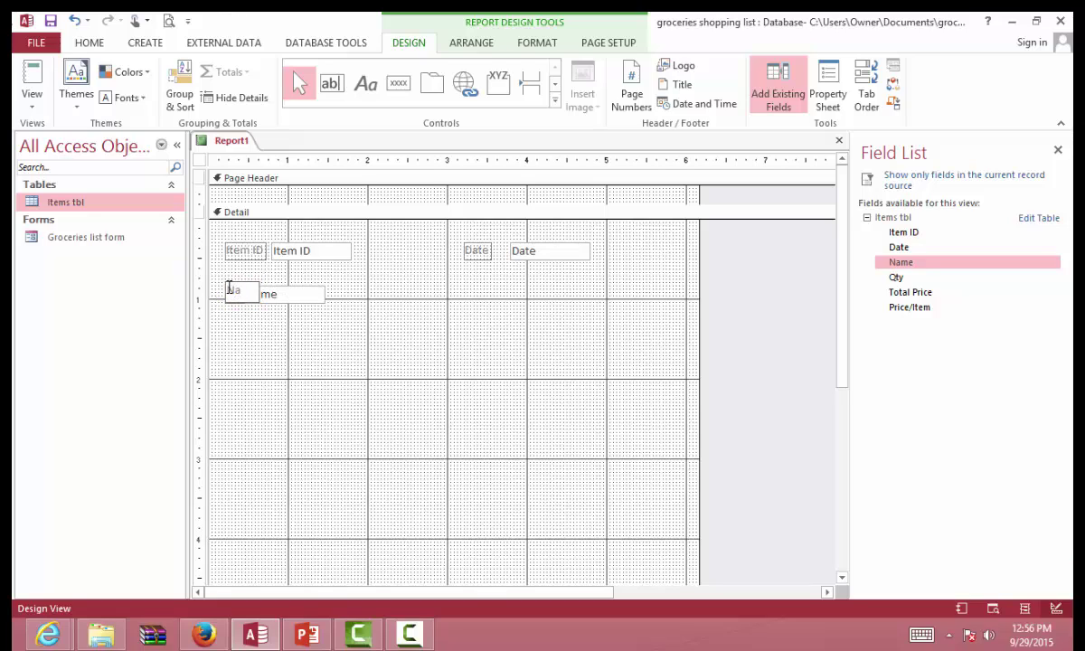
left_click(310, 320)
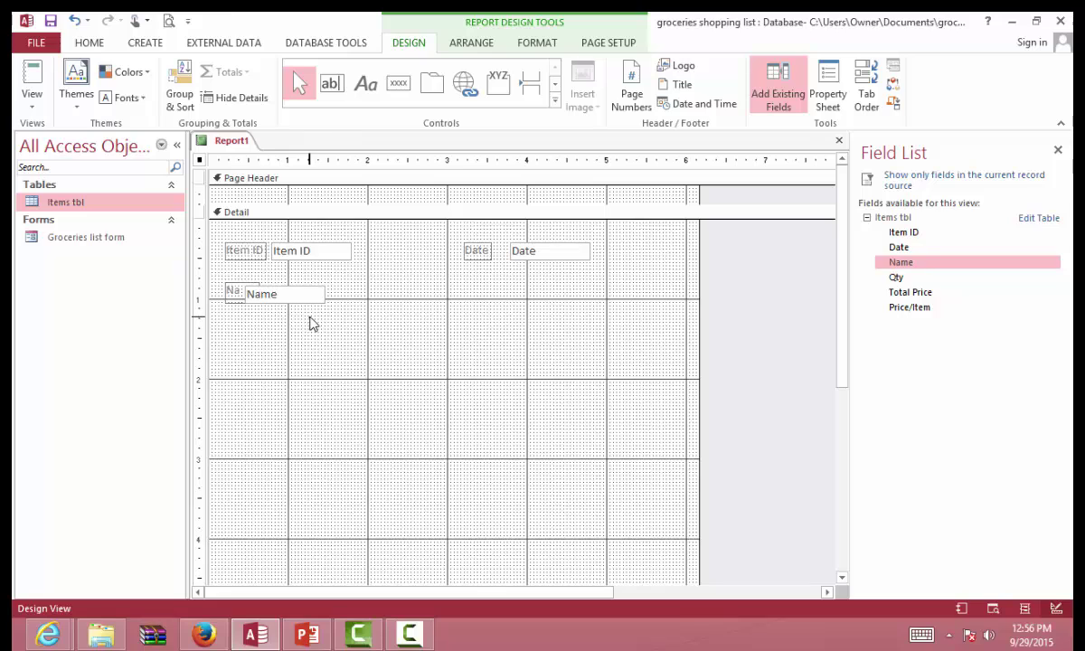
left_click(237, 292)
key("Delete")
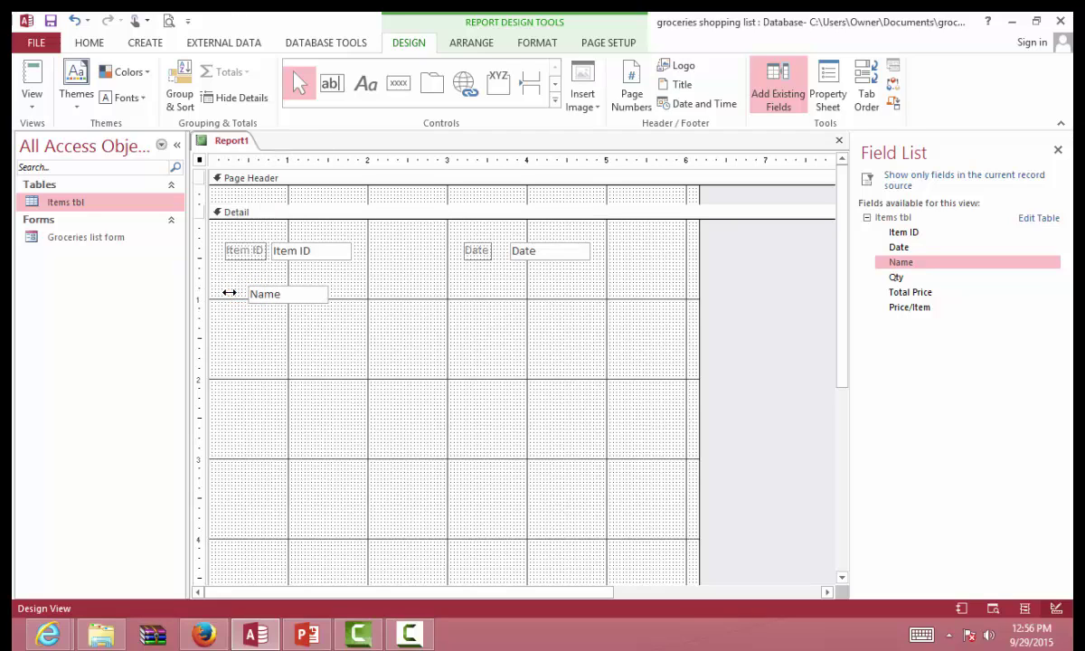
- Move the Name text box to the 1-inch mark, widen it to about 2.6 inches, and delete it
left_click_drag(260, 298, 298, 292)
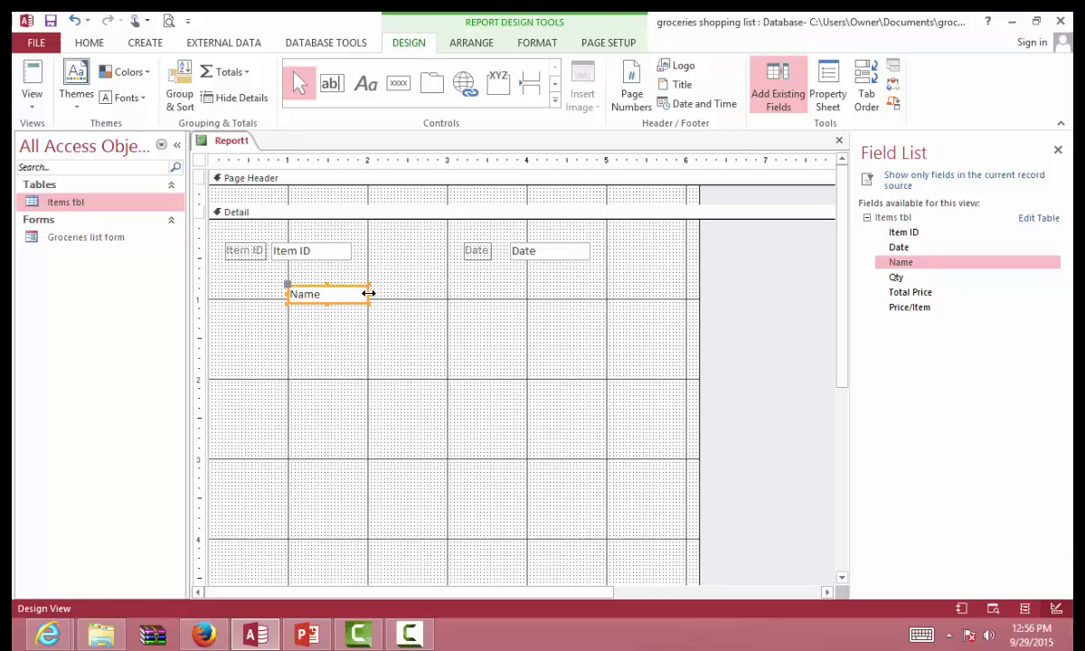
left_click_drag(368, 293, 489, 295)
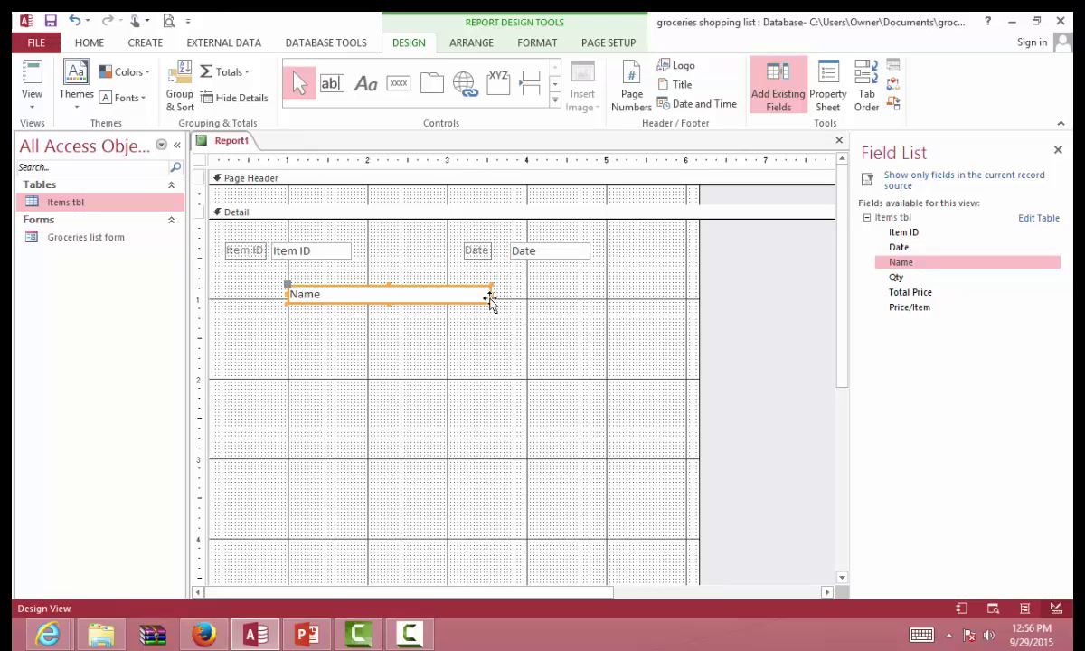
left_click_drag(289, 288, 294, 280)
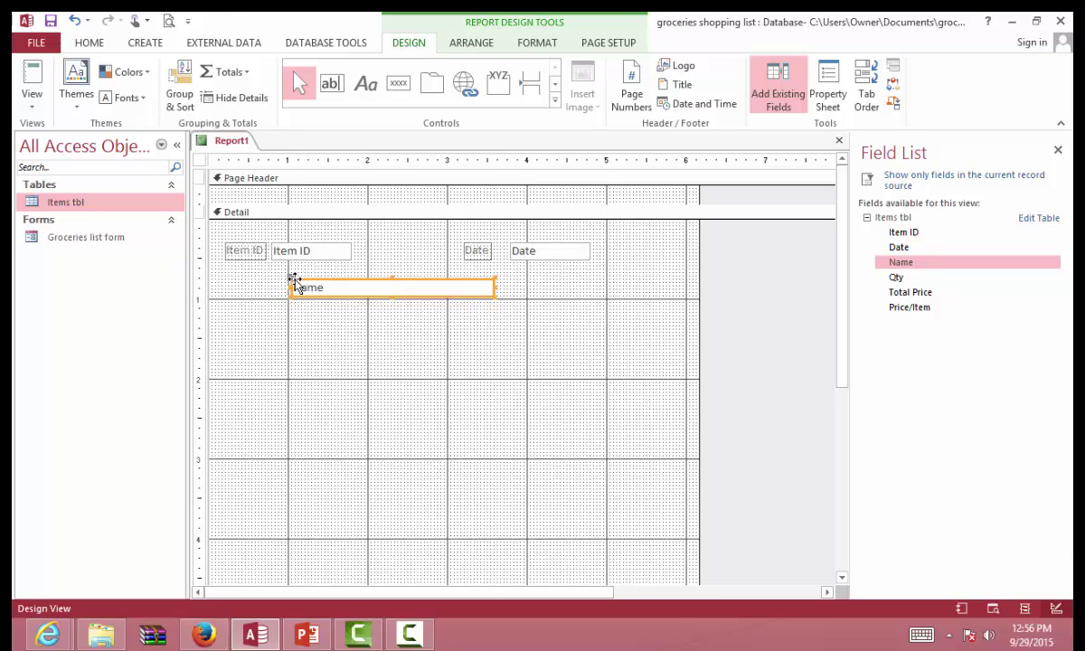
left_click(299, 282)
key("BackSpace")
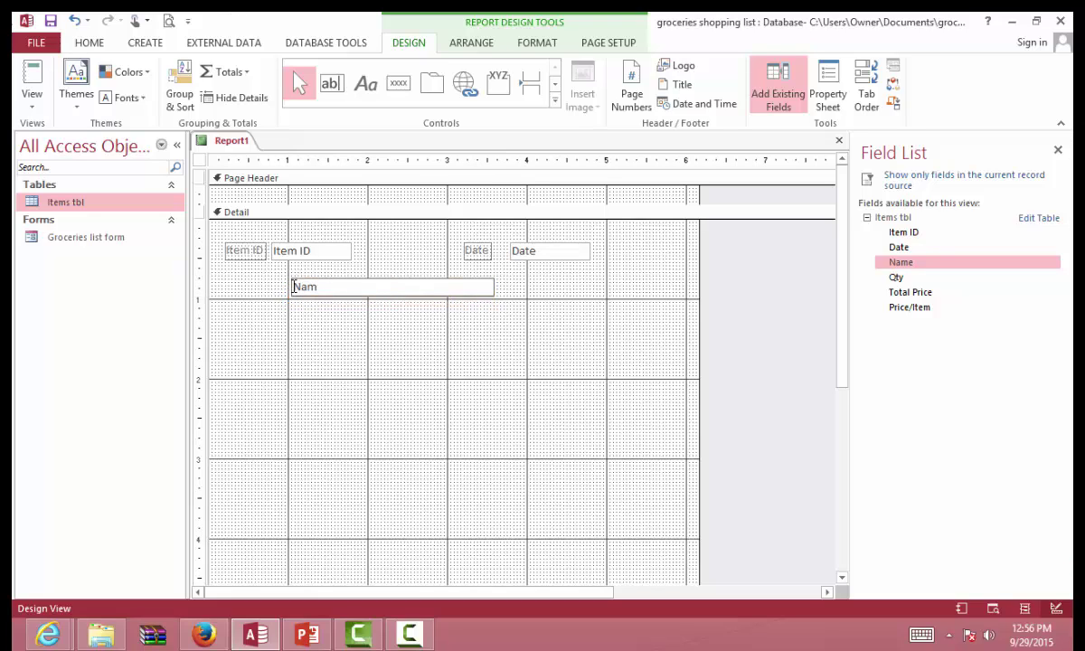
left_click(289, 284)
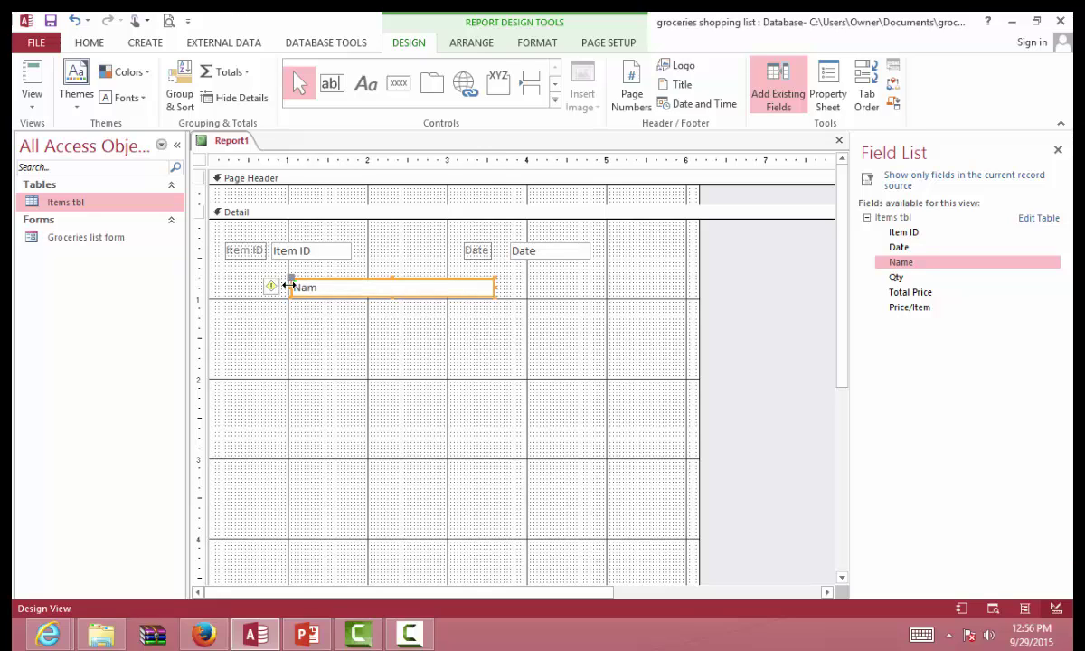
key("Delete")
- Add the Name field again below Item ID, move its text box near the 1-inch mark, and delete its label
left_click_drag(904, 262, 233, 288)
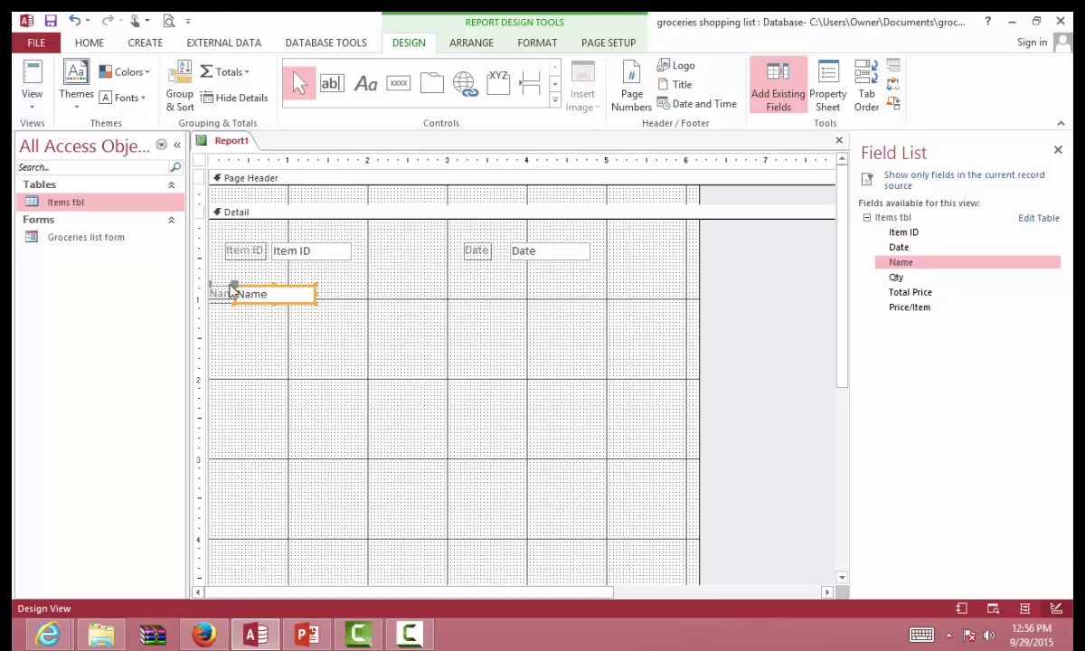
mouse_move(236, 291)
left_mouse_down()
mouse_move(283, 281)
mouse_move(228, 293)
left_mouse_up()
left_click(227, 290)
left_click(227, 293)
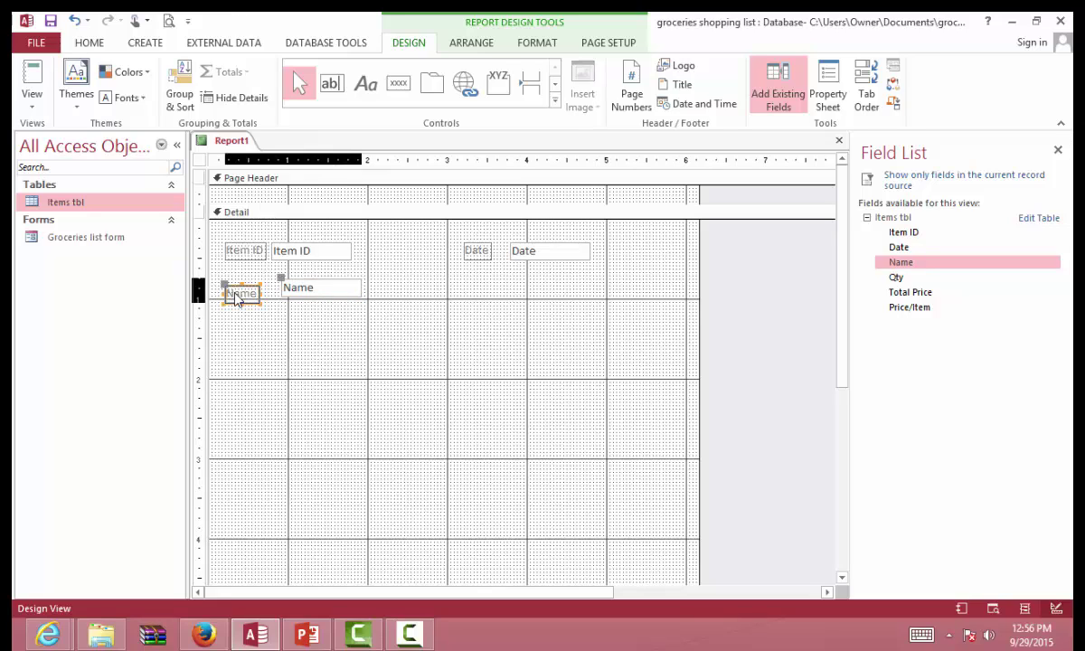
key("Delete")
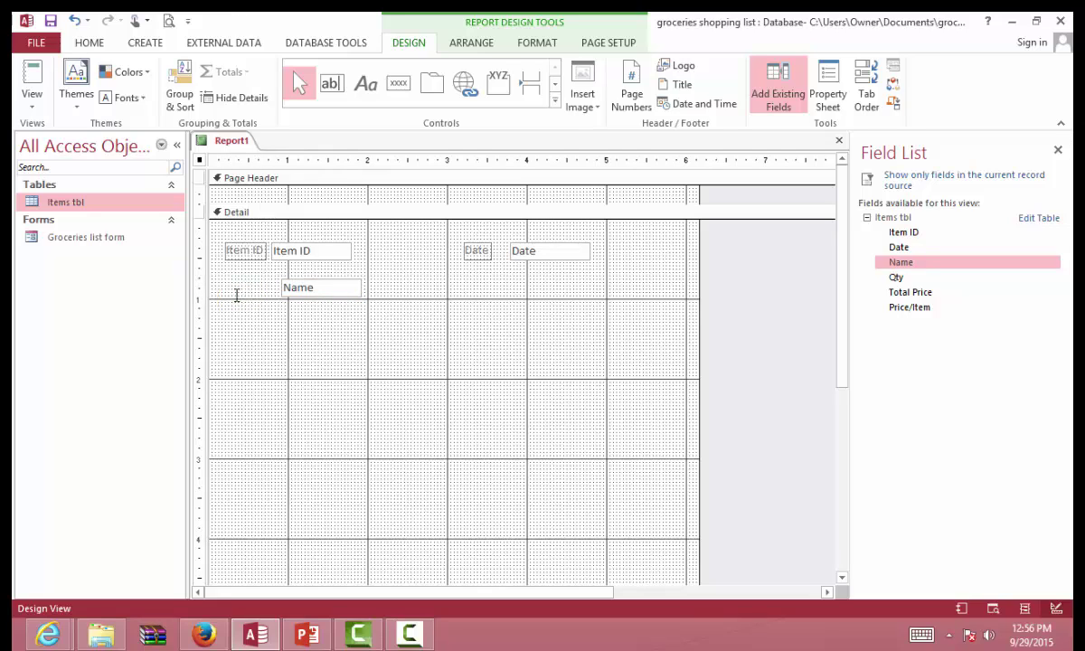
- Move the Name text box to align under the Item ID label and widen it to about the 3-inch mark
left_click(292, 281)
left_click_drag(279, 275, 228, 282)
left_click(310, 292)
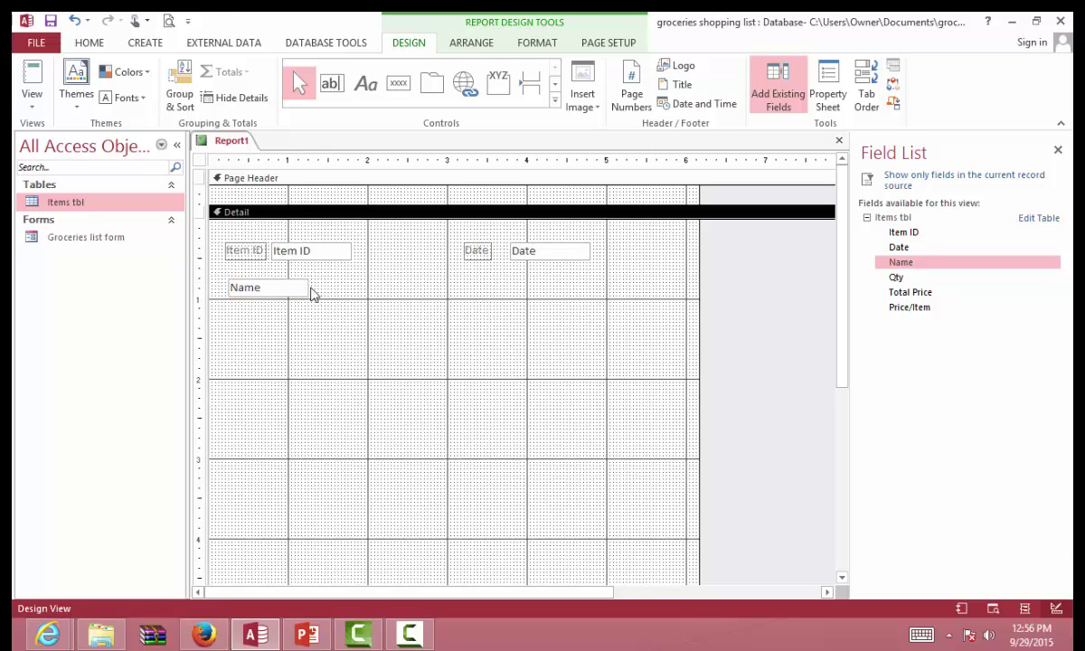
left_click(292, 290)
left_click_drag(309, 286, 449, 299)
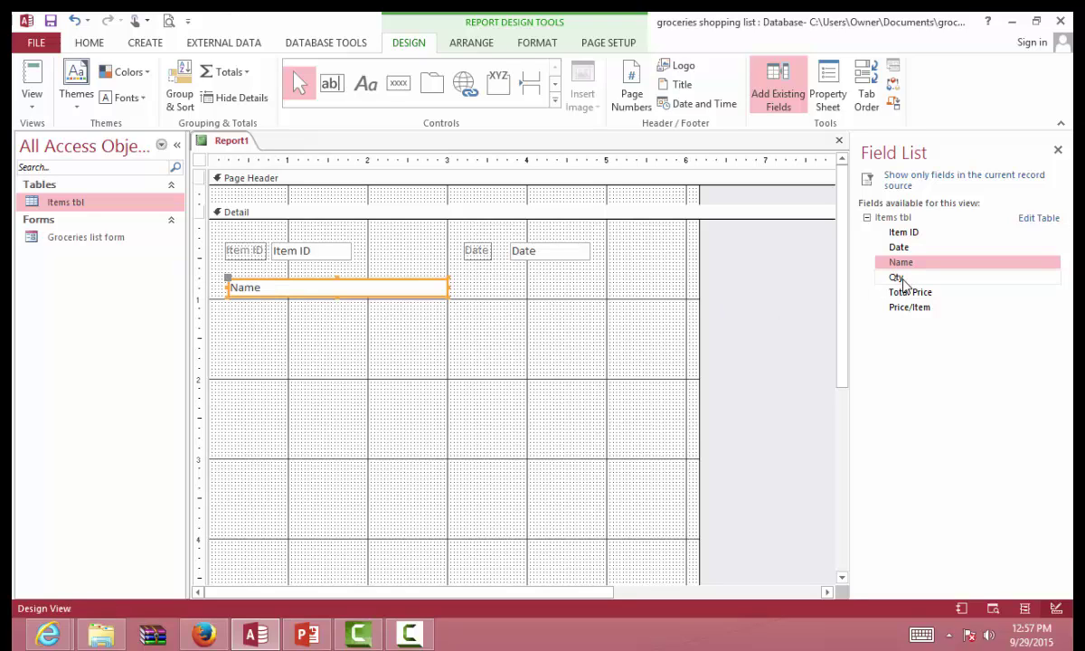
- Add the Qty field beside the Name text box, lining up its label and text box in the same row
left_click_drag(902, 282, 499, 293)
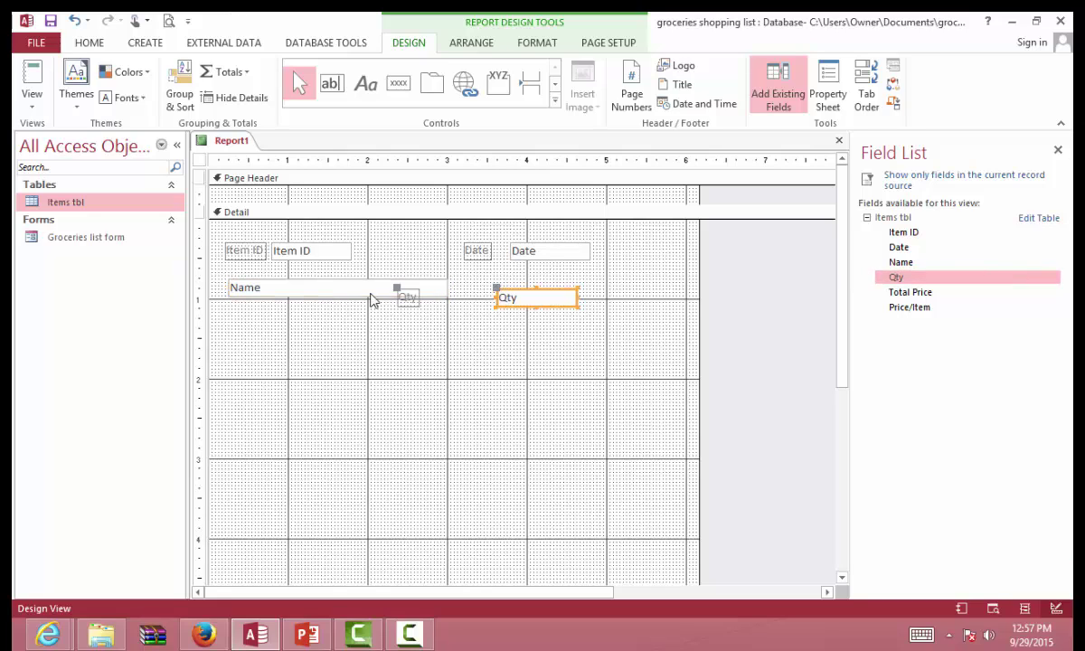
mouse_move(396, 289)
left_mouse_down()
mouse_move(479, 279)
mouse_move(420, 308)
mouse_move(456, 281)
mouse_move(494, 277)
mouse_move(421, 288)
mouse_move(446, 286)
mouse_move(431, 282)
left_mouse_up()
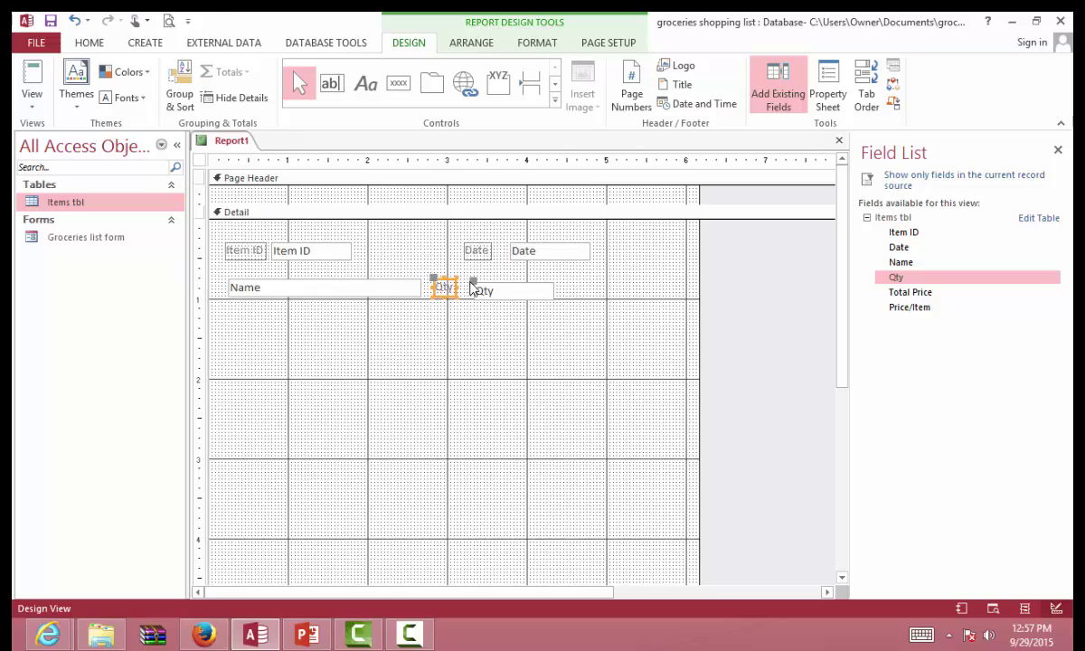
left_click(473, 281)
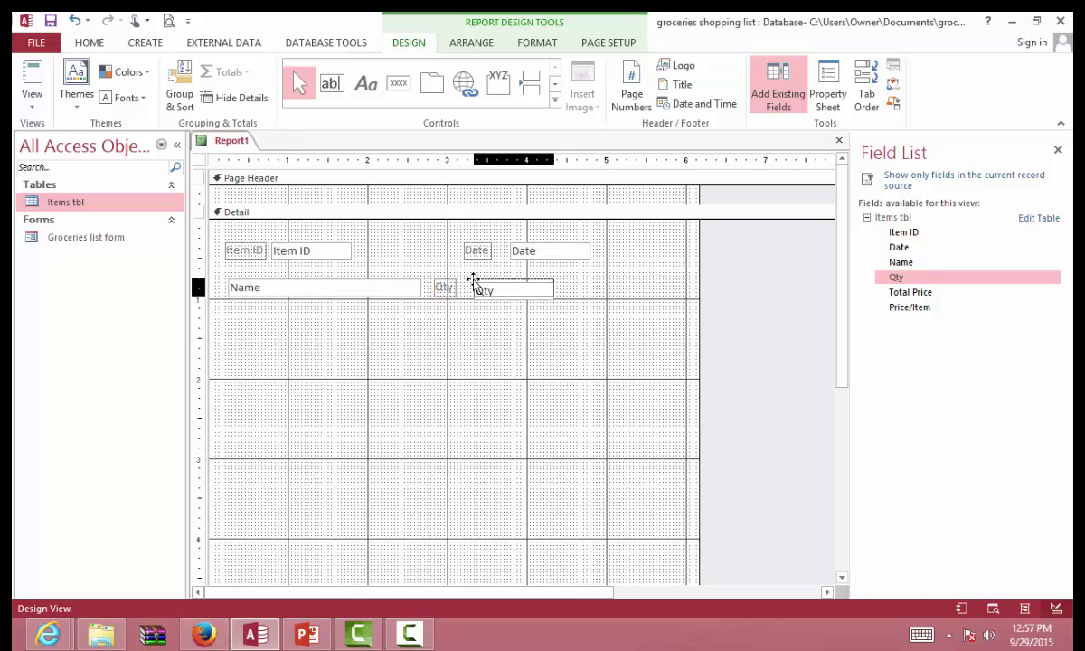
left_click_drag(472, 277, 477, 281)
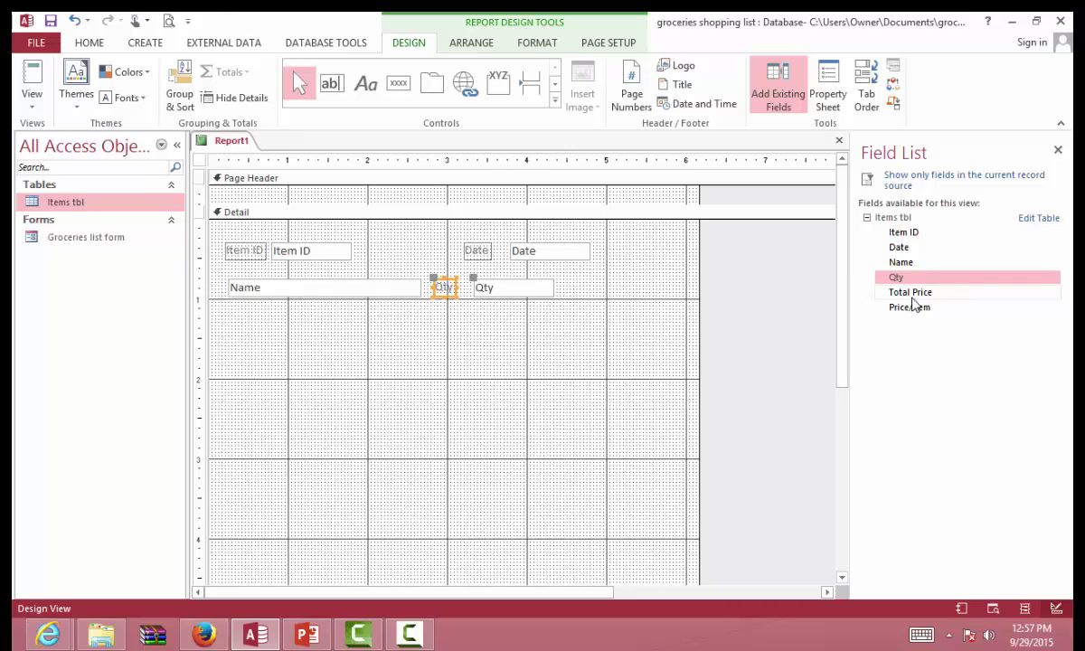
- Add the Total Price and Price/Item fields stacked below Qty, with their labels and text boxes aligned in columns
left_click_drag(899, 295, 444, 316)
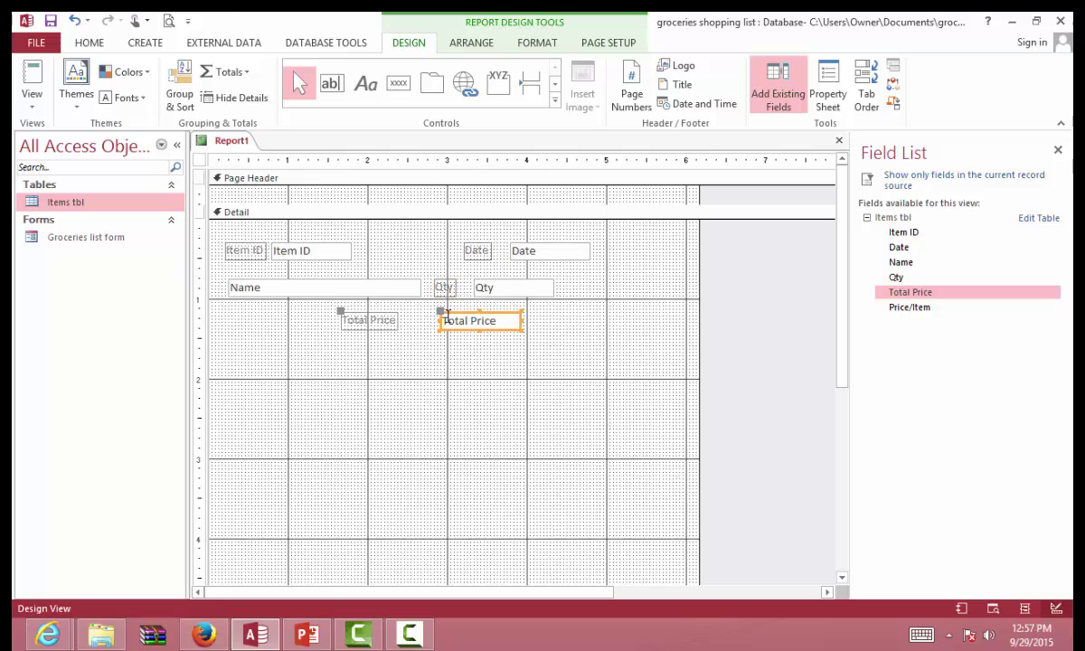
left_click_drag(346, 318, 497, 286)
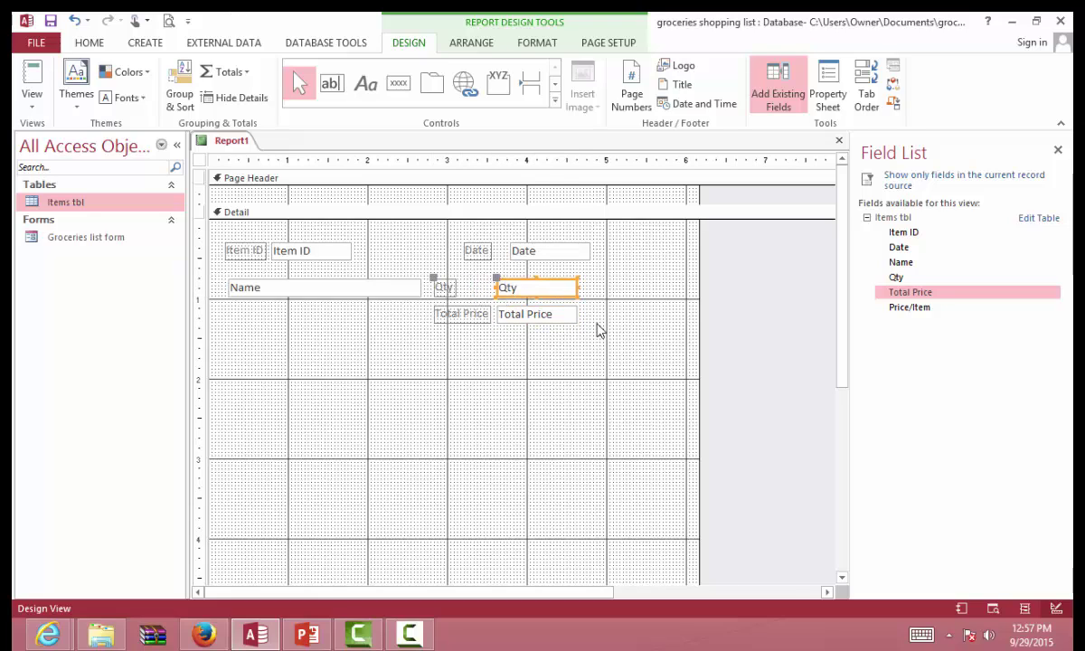
left_click_drag(901, 309, 445, 347)
left_click_drag(342, 341, 497, 339)
left_click(638, 378)
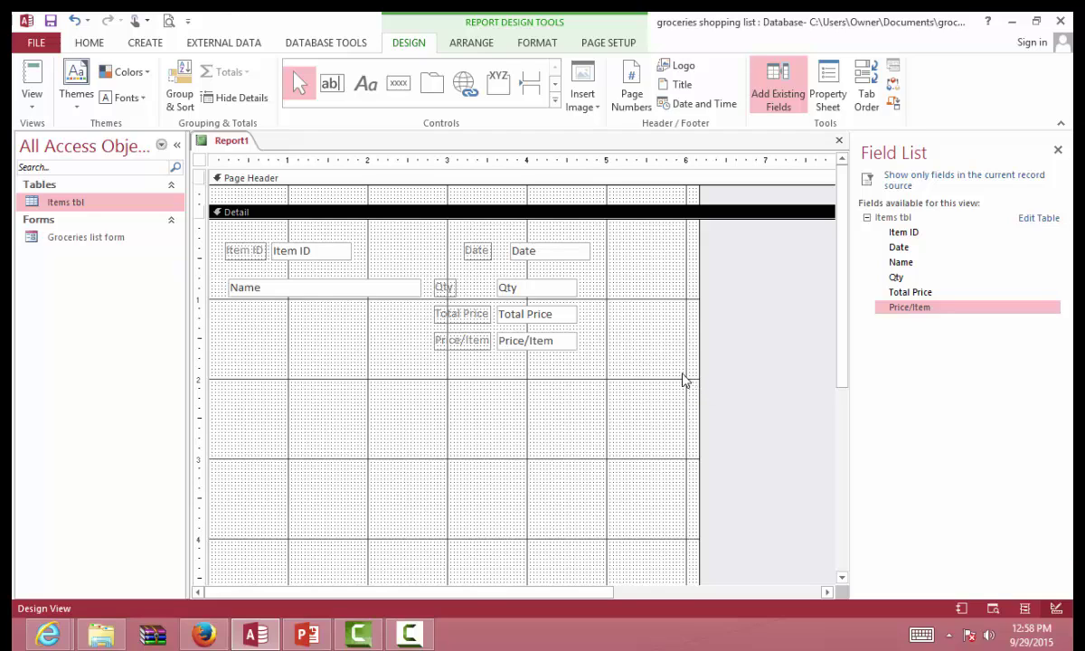
- Insert the bg_school mgmt dbs image over the fields in the Detail section and extend its height to the 3-inch mark
left_click(581, 95)
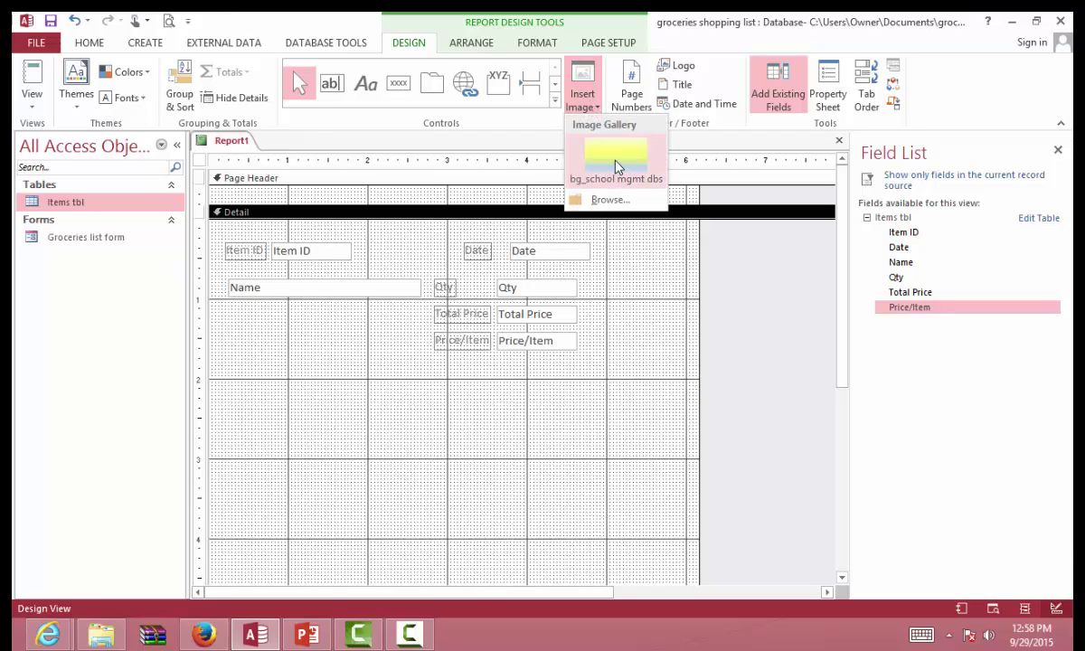
left_click(617, 166)
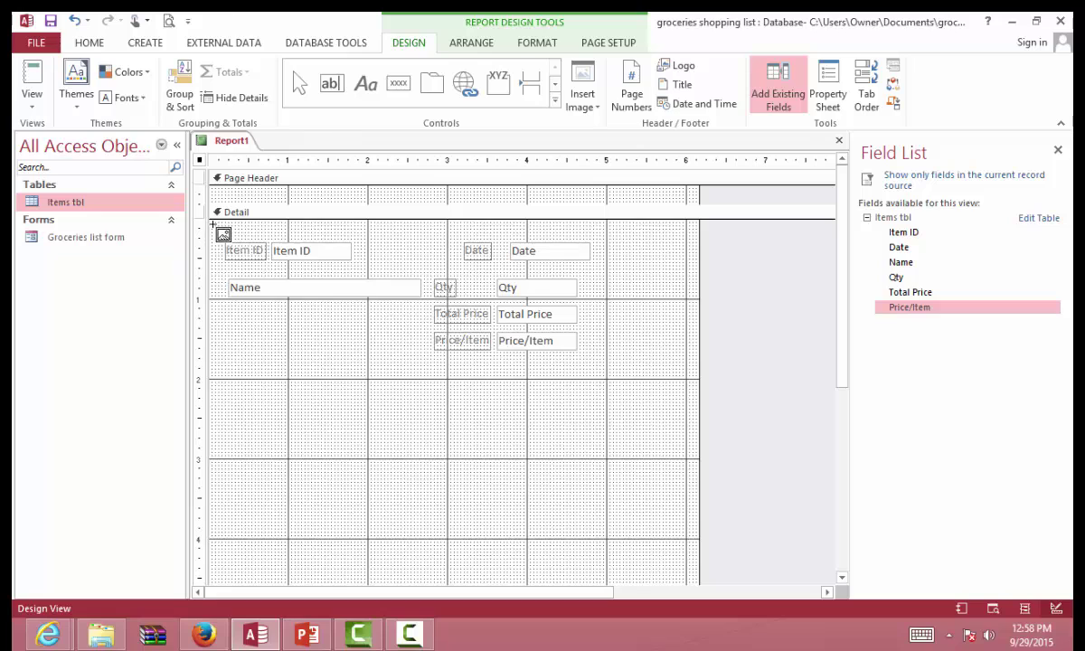
left_click_drag(224, 233, 642, 401)
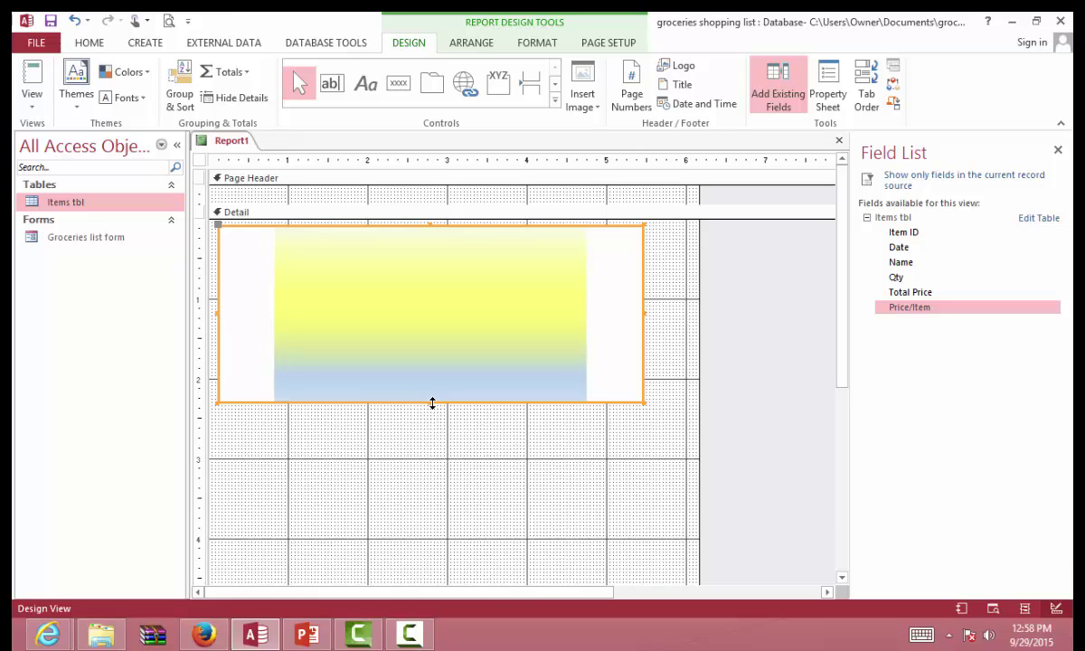
left_click_drag(433, 403, 431, 459)
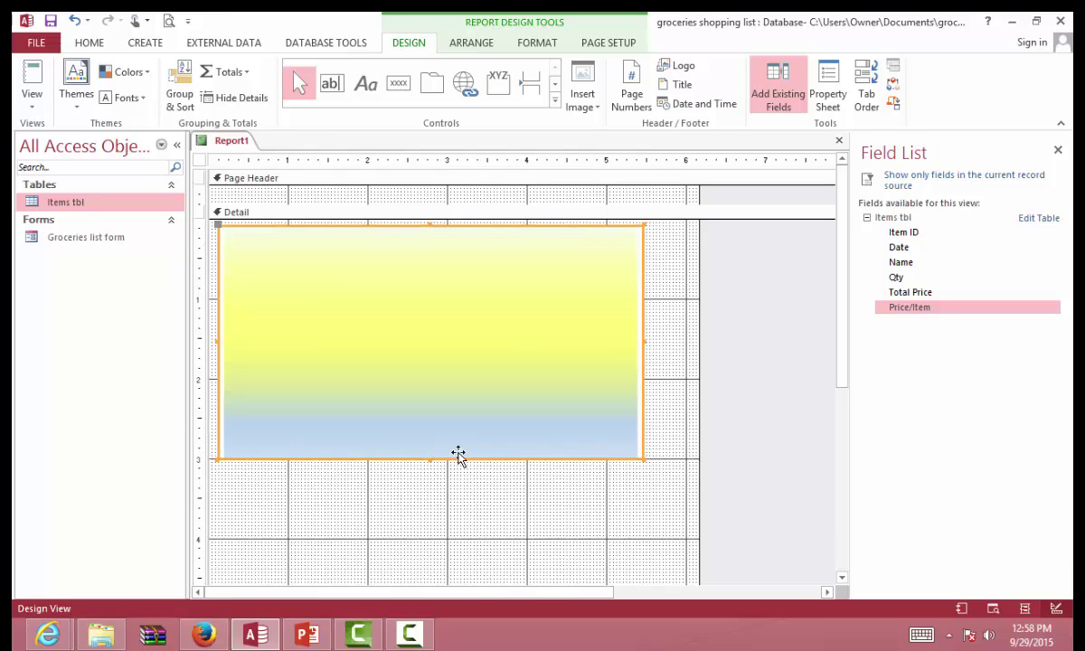
- Send the background image behind the fields, stretch it slightly taller, and align it with the Detail section's left edge
right_click(486, 314)
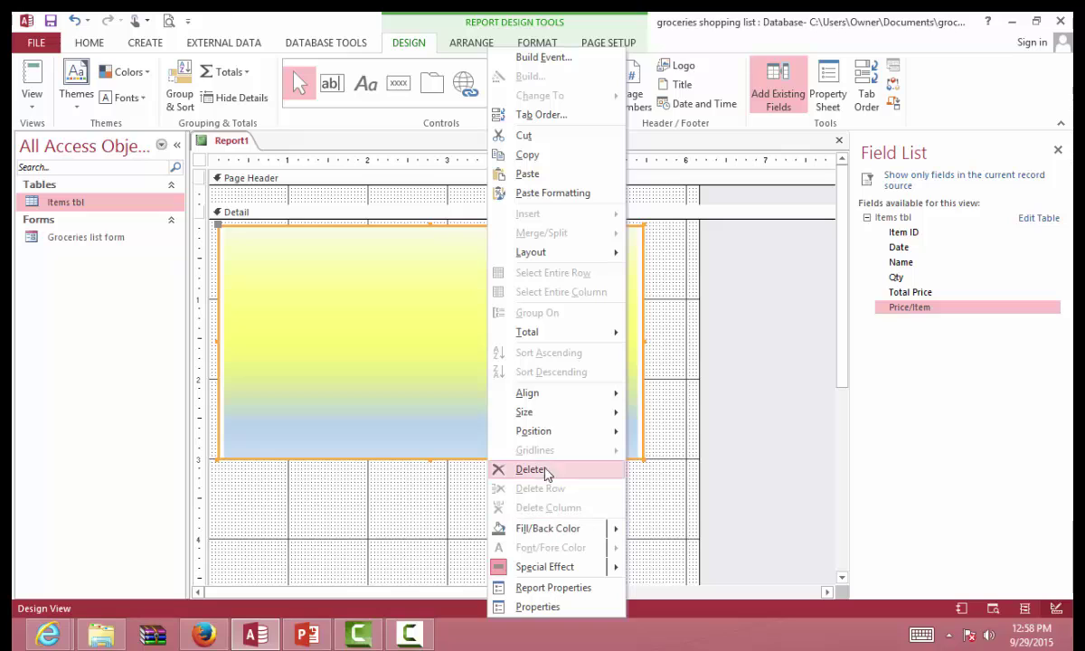
mouse_move(559, 437)
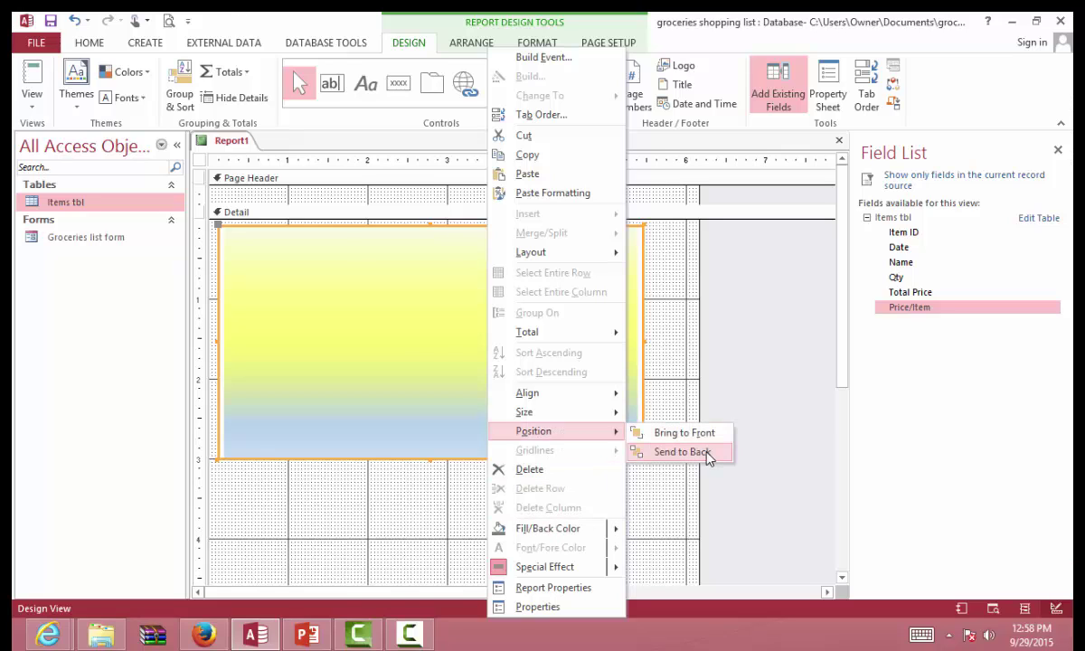
left_click(683, 452)
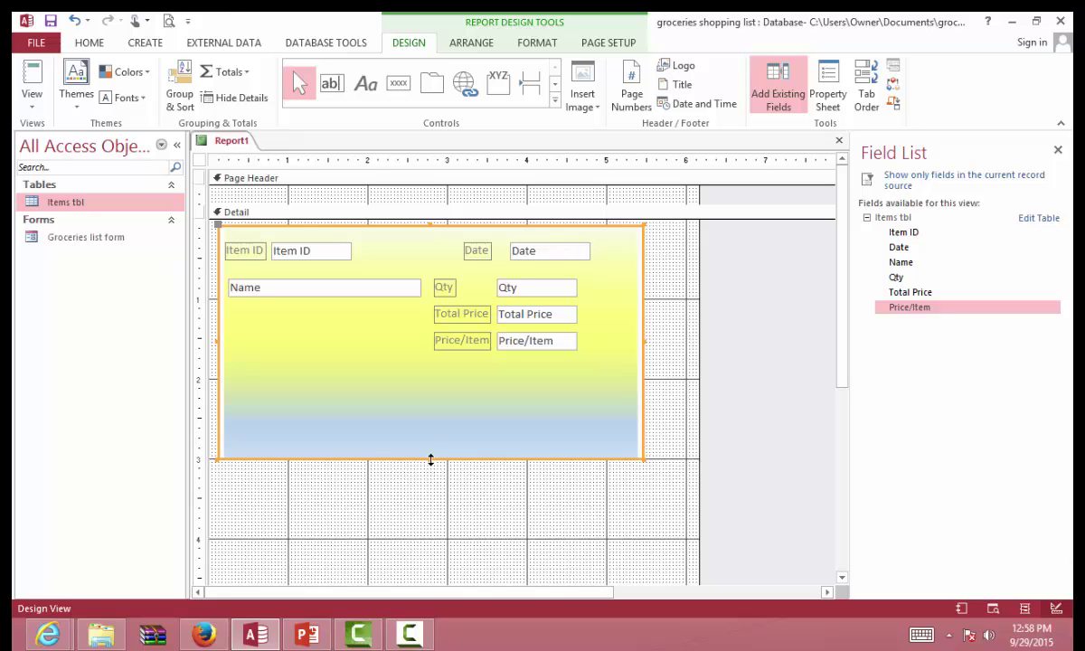
left_click_drag(431, 460, 435, 470)
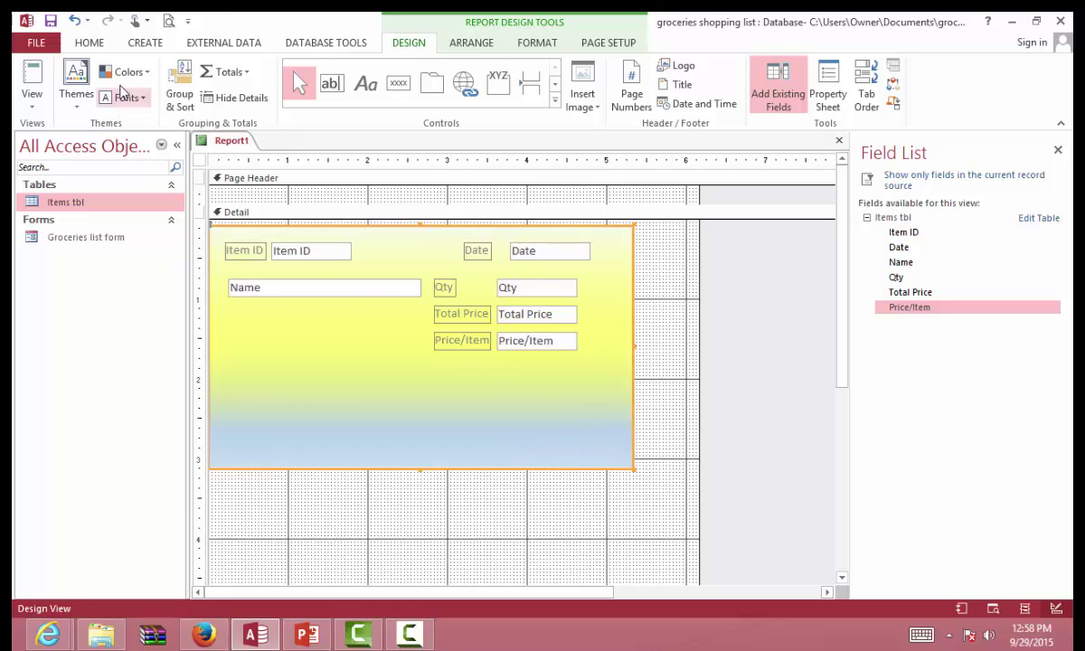
- Draw a horizontal line about 4.5 inches long below the fields and give it a blue theme outline color
left_click(555, 102)
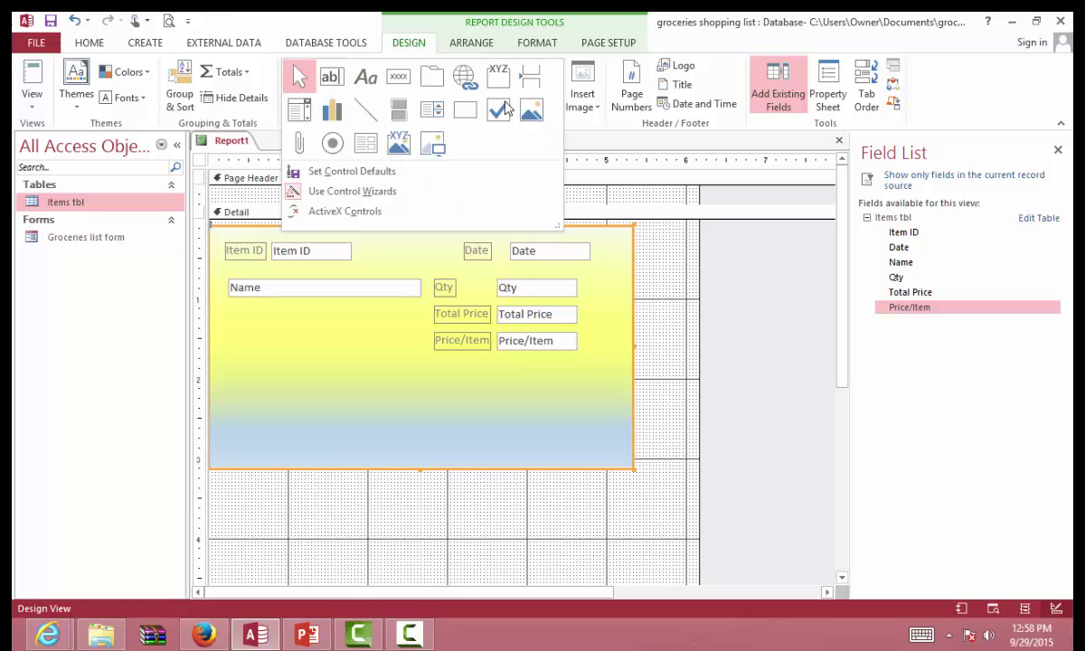
left_click(361, 116)
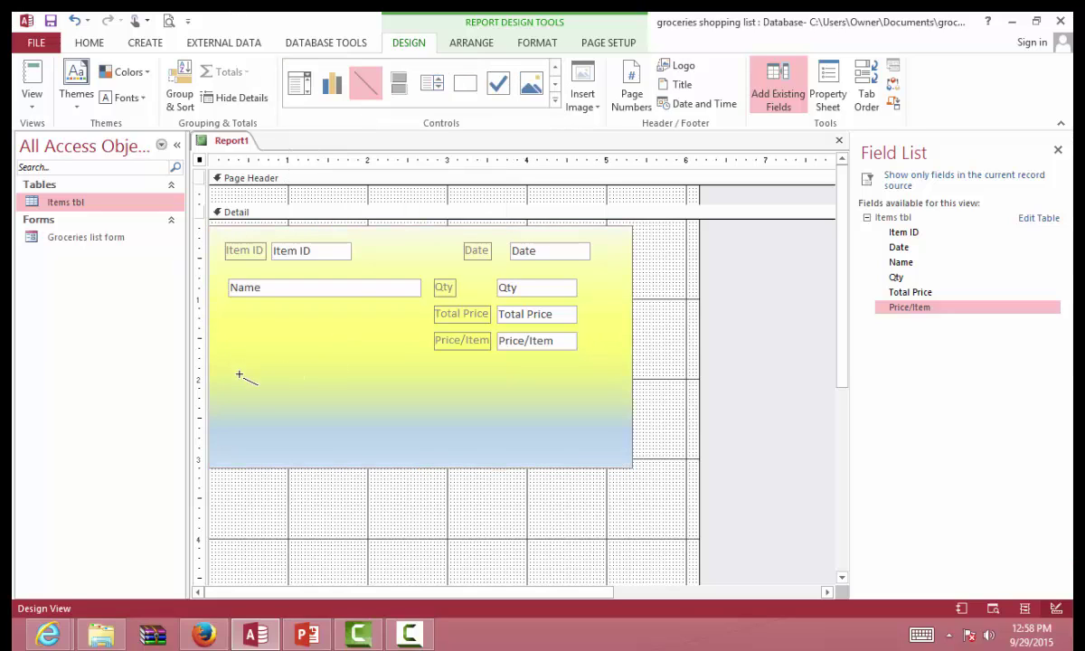
mouse_move(228, 383)
left_mouse_down()
mouse_move(553, 380)
mouse_move(593, 368)
mouse_move(582, 385)
mouse_move(599, 389)
mouse_move(589, 385)
left_mouse_up()
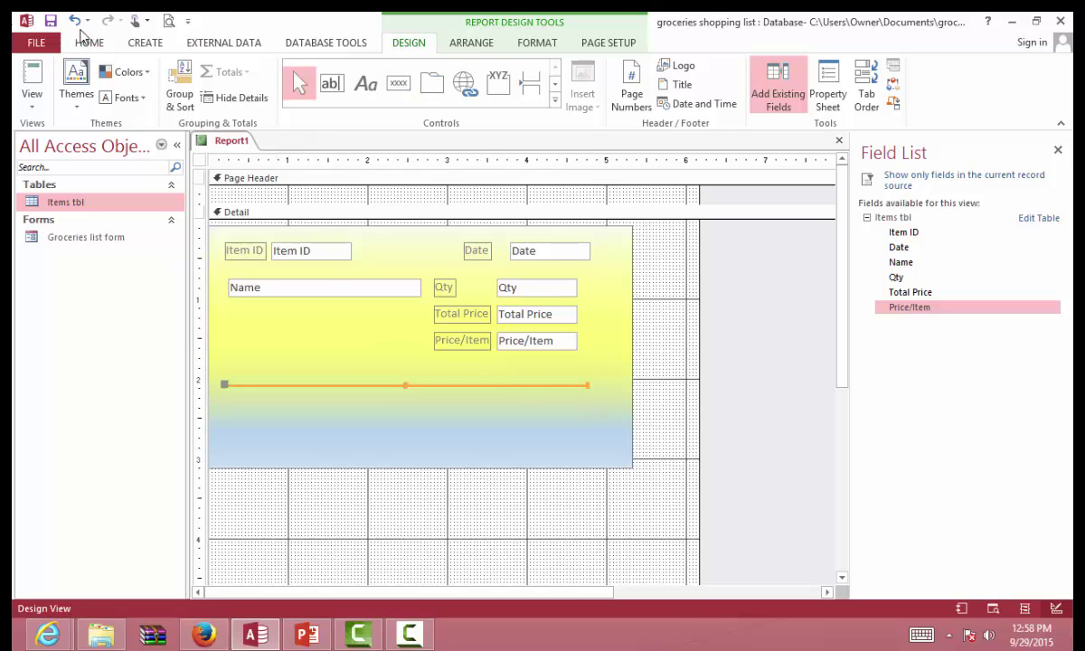
left_click(542, 42)
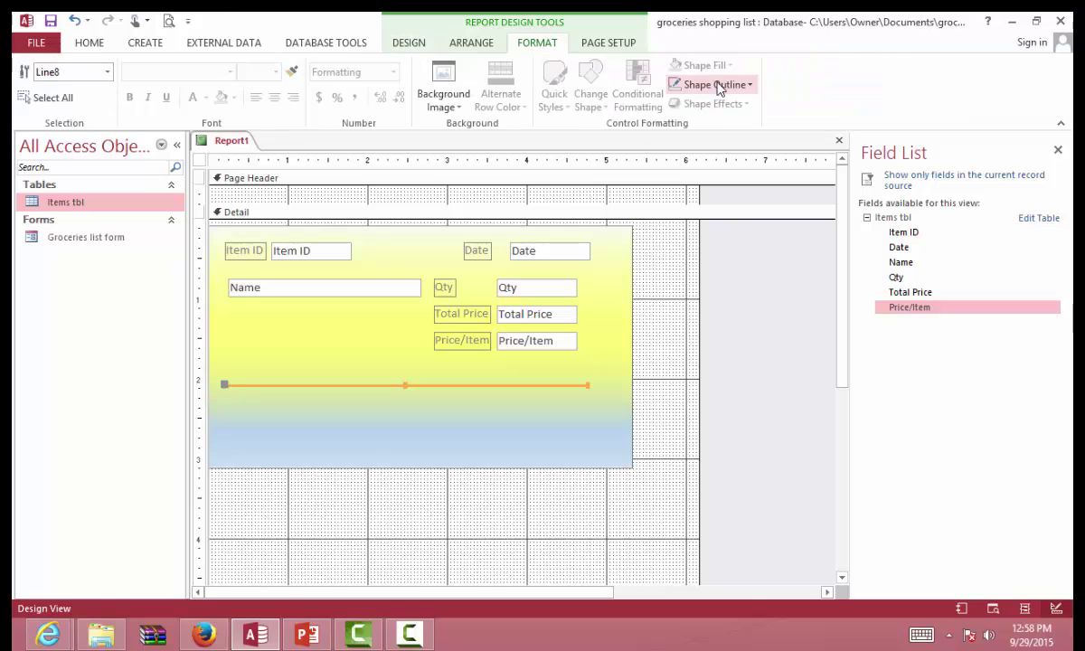
left_click(754, 91)
left_click(734, 147)
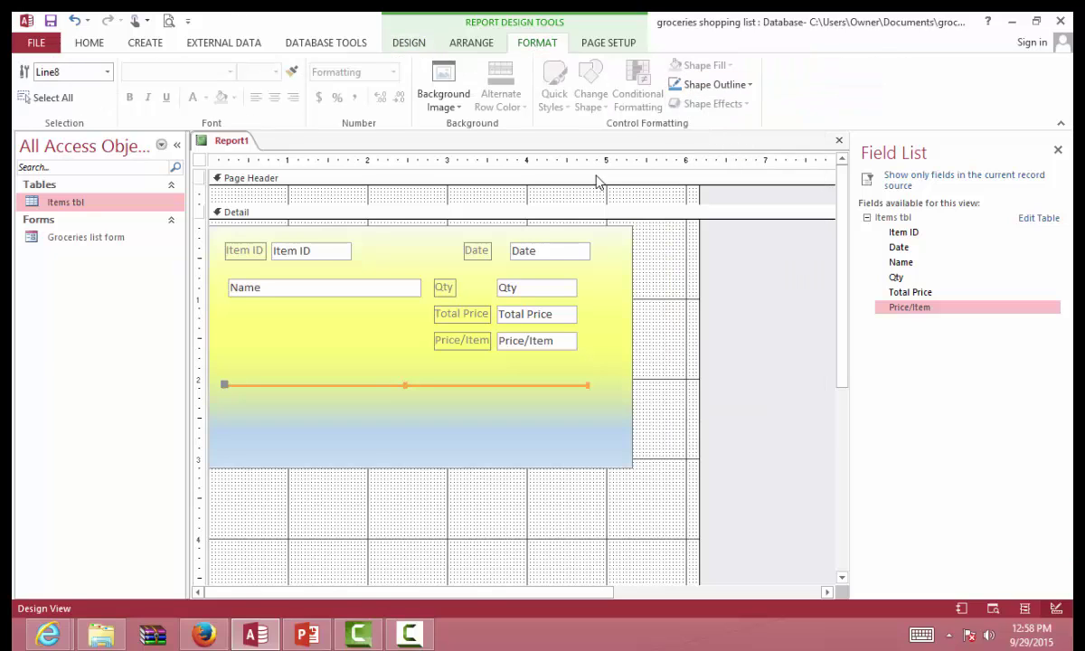
- Save the report as List Report and display it in Report View
left_click(51, 20)
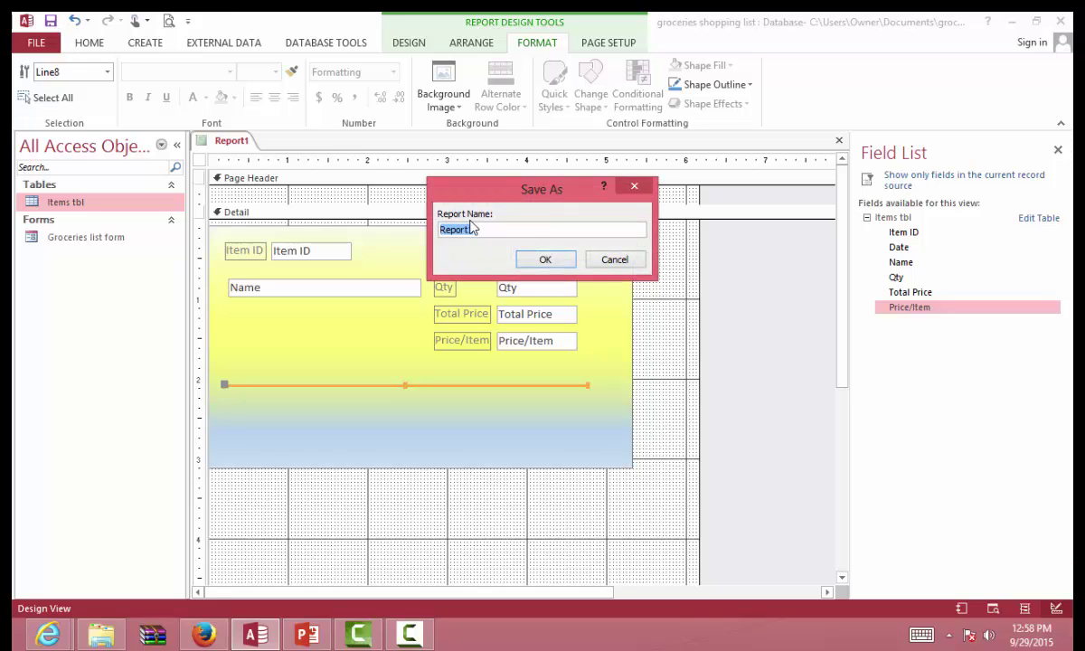
type("List Rep")
key("Return")
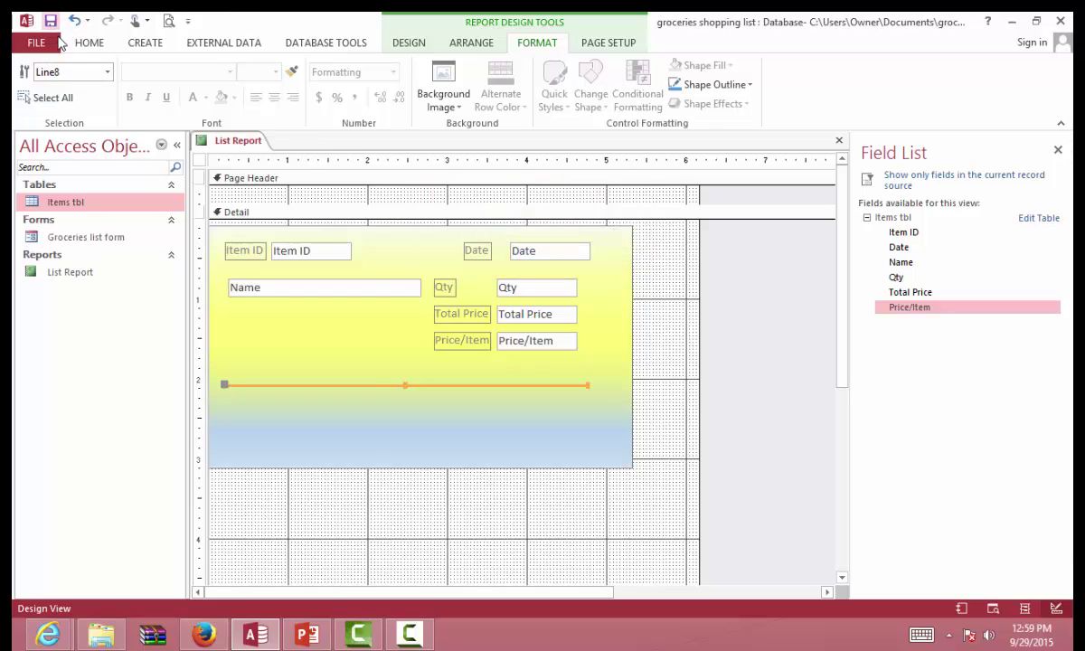
left_click(86, 43)
left_click(37, 74)
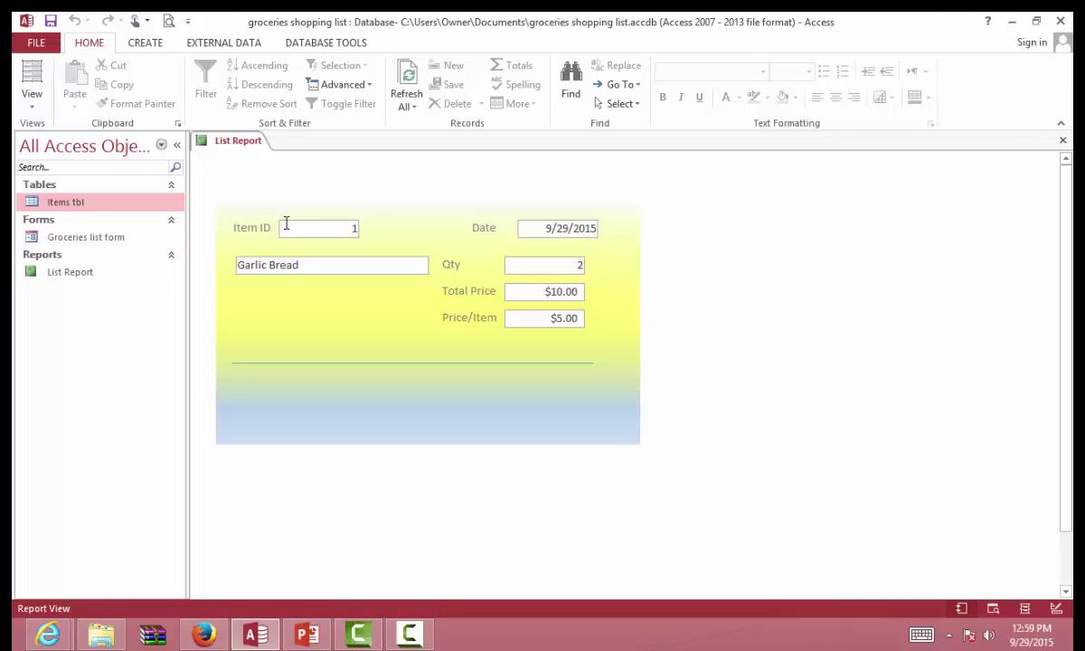
- In Layout View, make the outlines of all six field text boxes transparent, and return to Report View
left_click(31, 73)
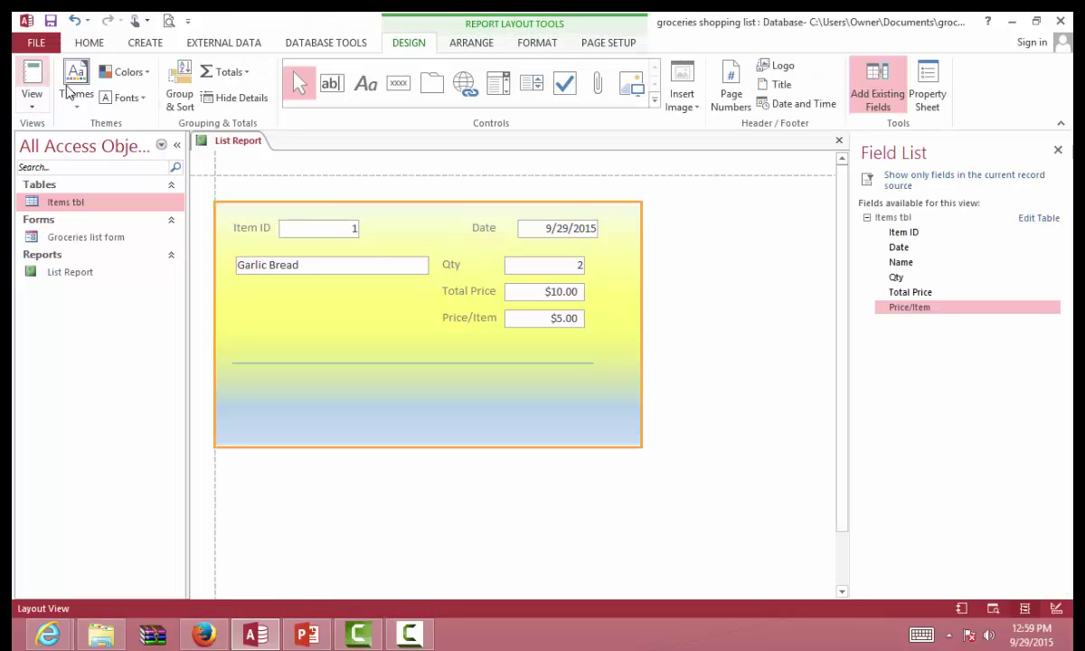
left_click(318, 228)
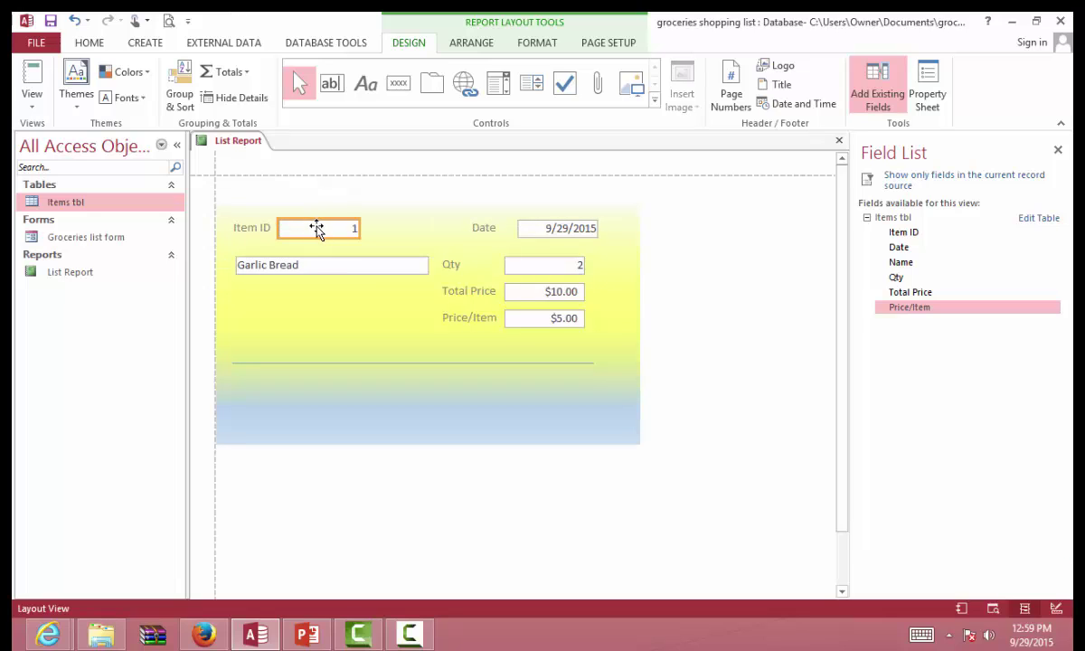
left_click(369, 264, "ctrl")
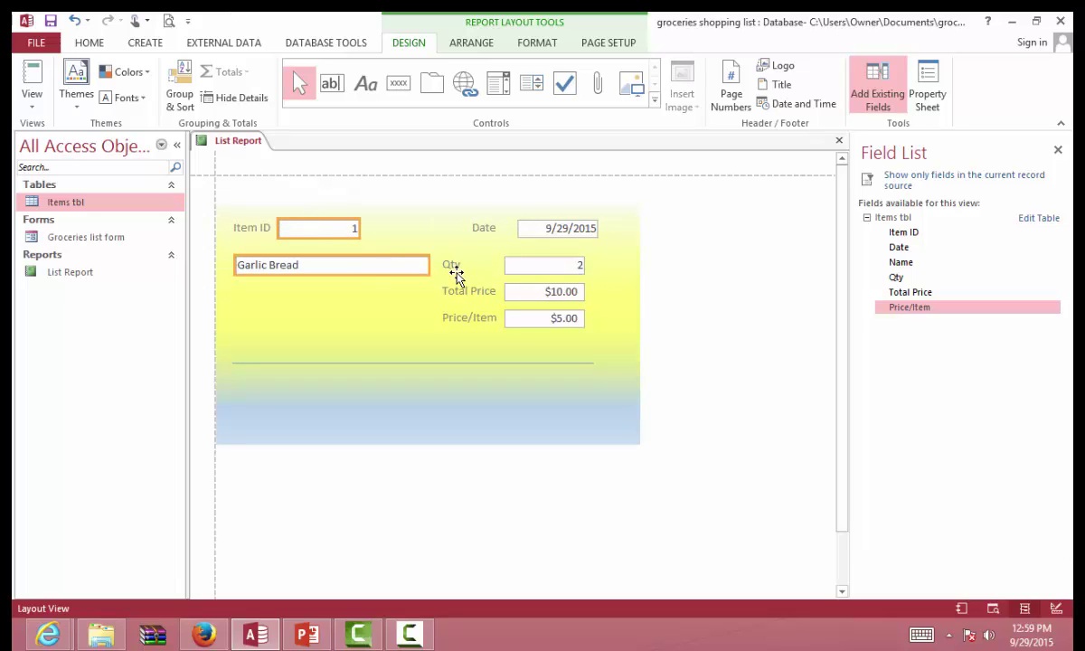
left_click(516, 270, "ctrl")
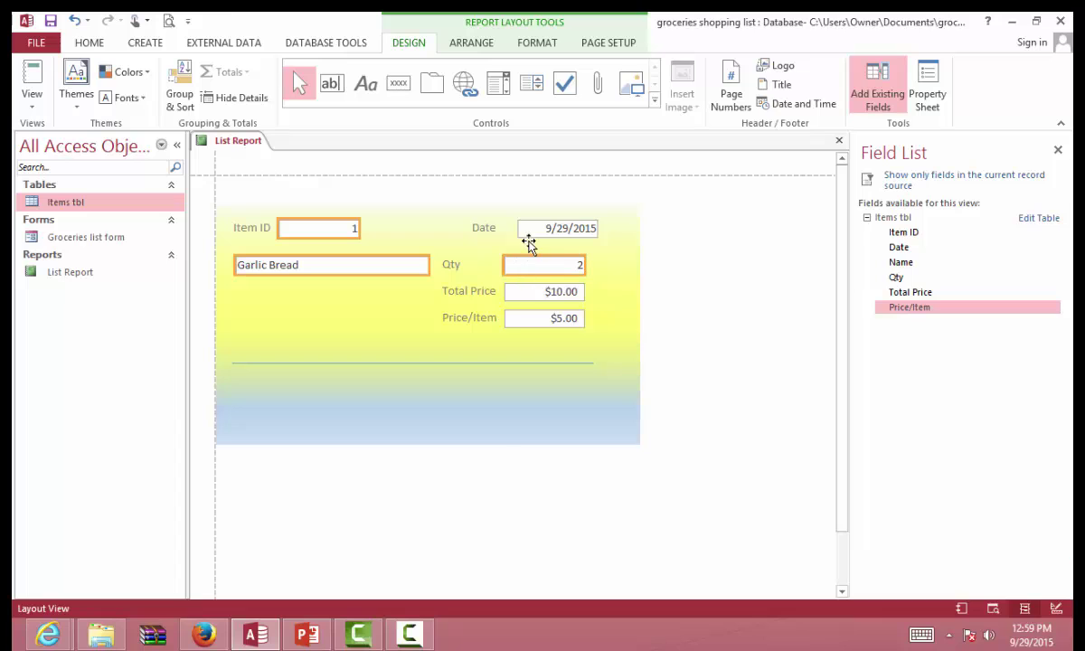
left_click(531, 232, "ctrl")
left_click(539, 292, "ctrl")
left_click(547, 320, "ctrl")
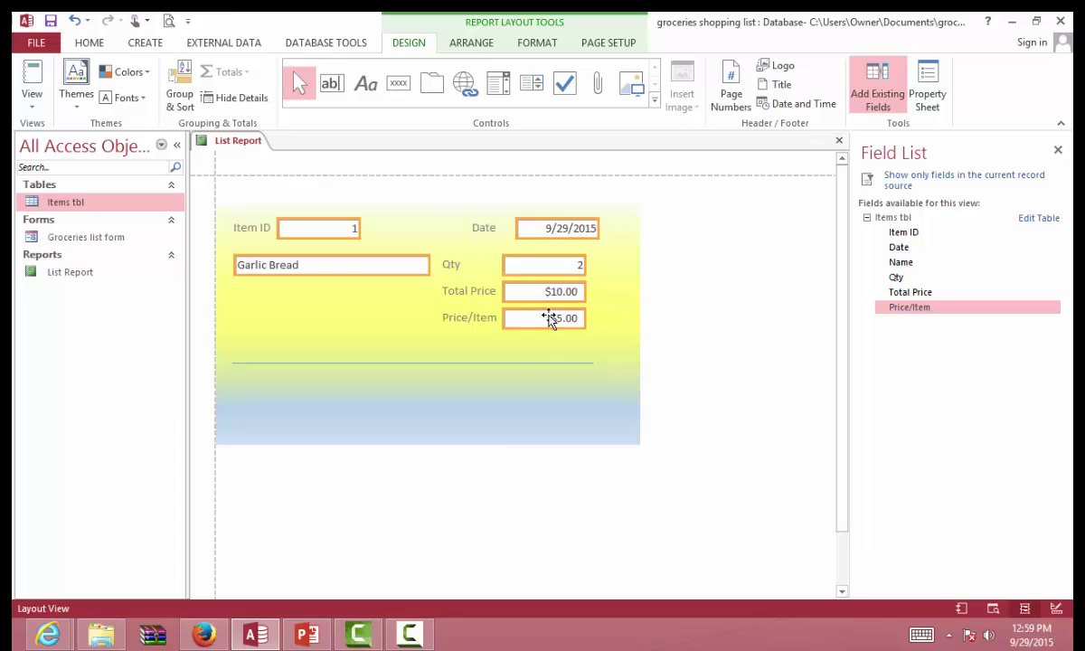
left_click(539, 43)
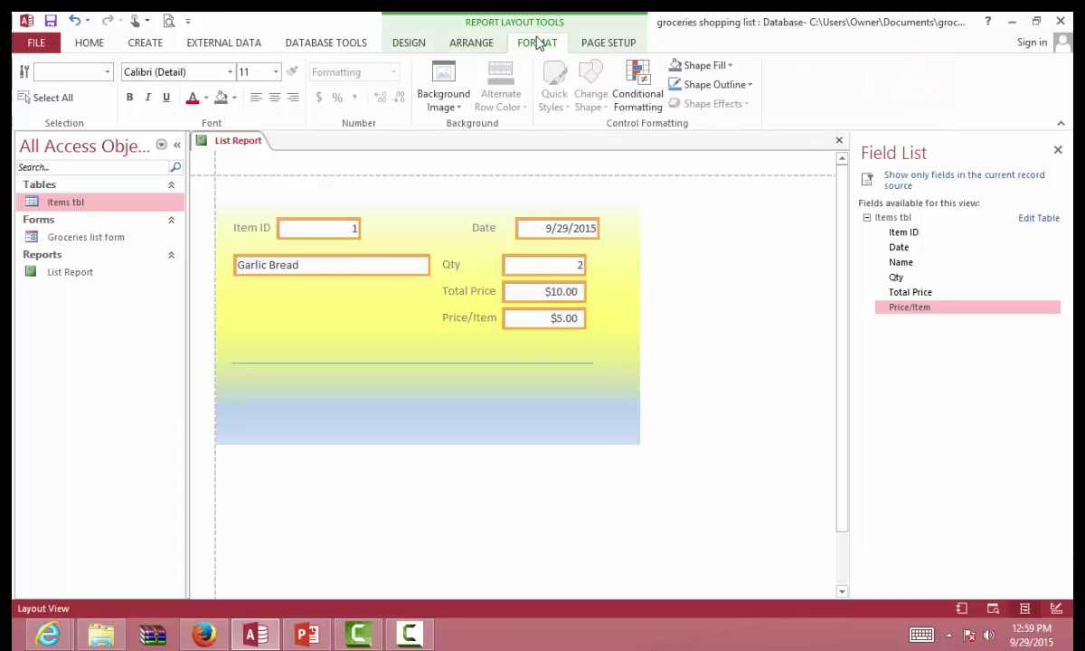
left_click(748, 85)
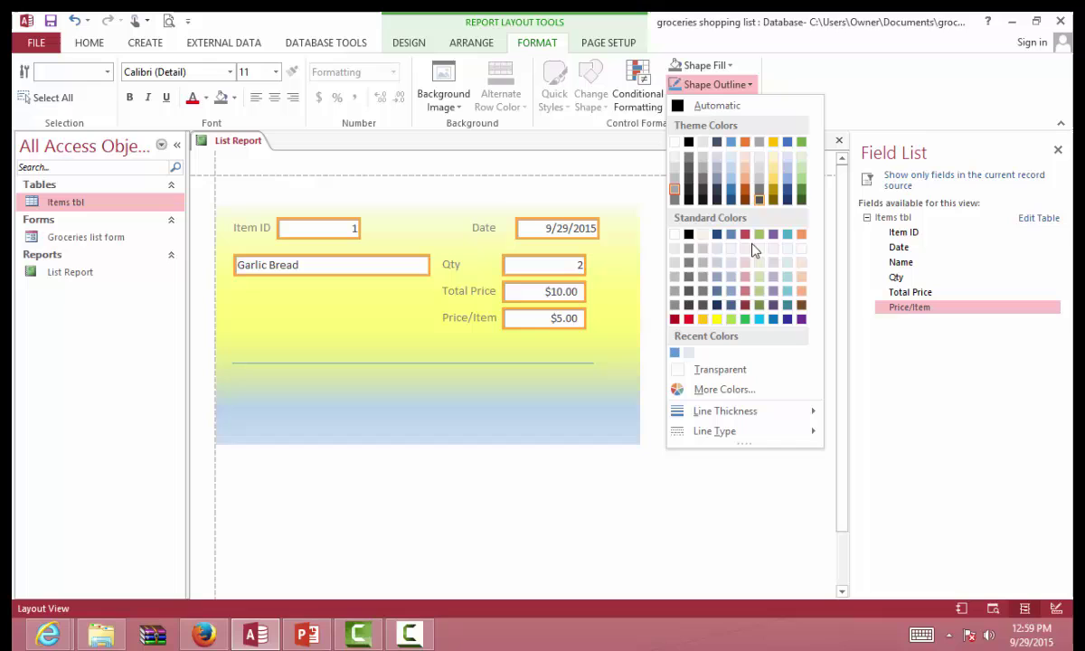
left_click(697, 371)
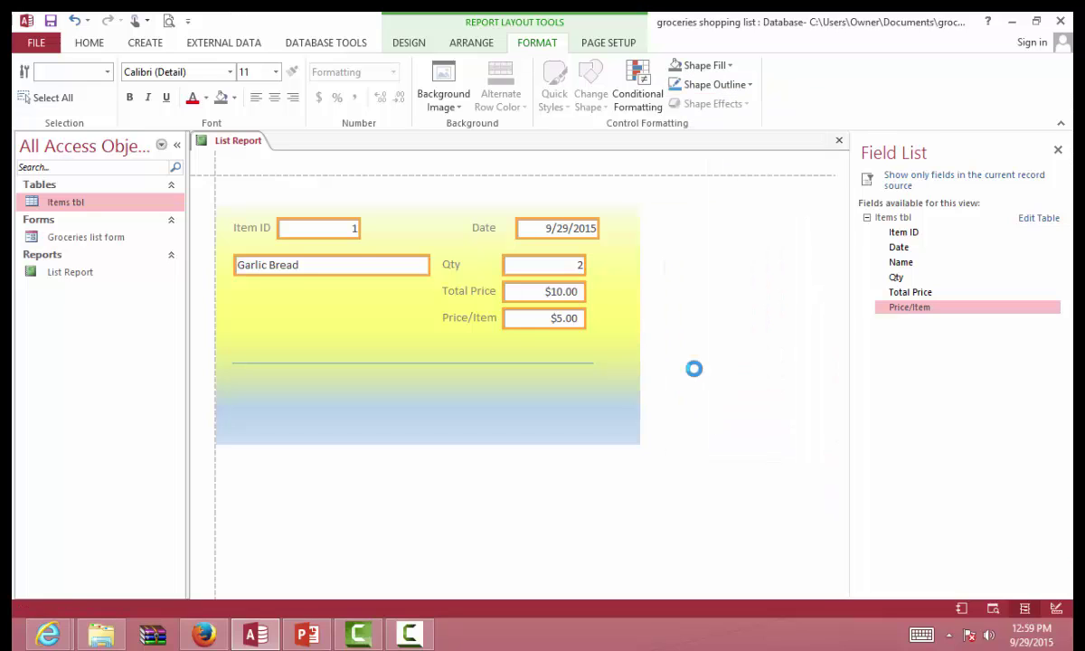
left_click(89, 43)
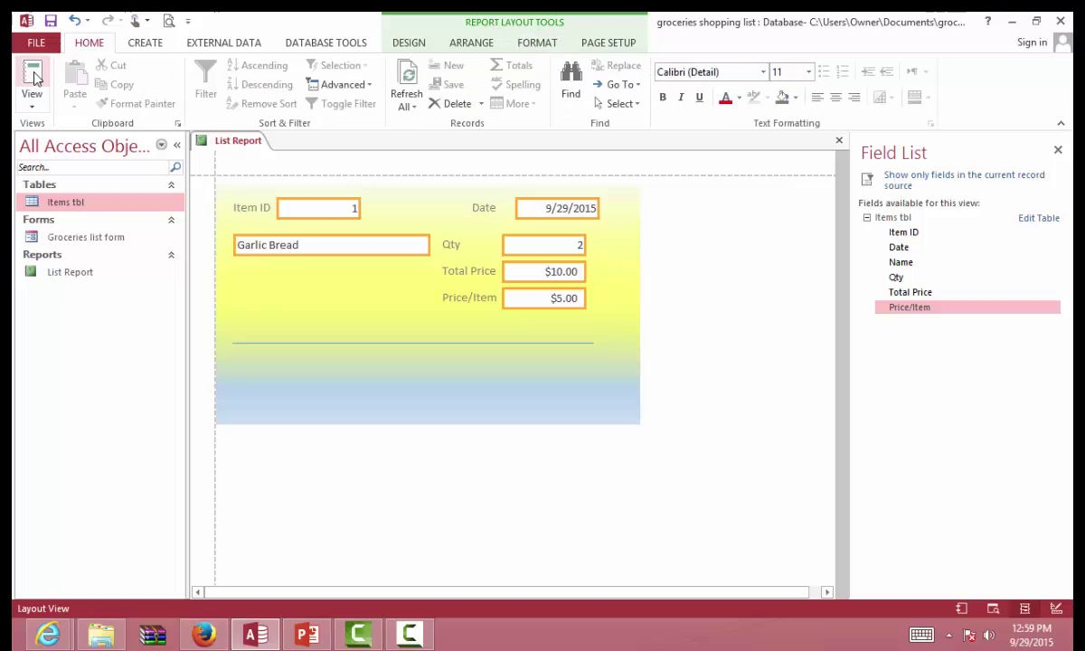
left_click(32, 77)
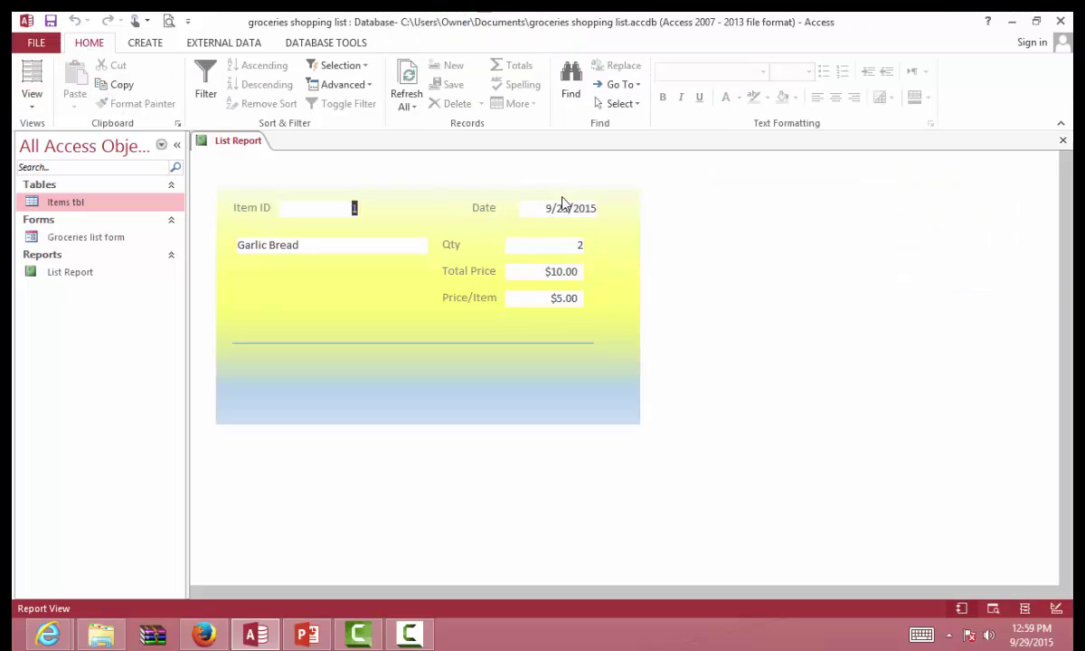
- In Layout View, narrow the Date text box so its right edge lines up with the Qty and price boxes below
left_click(35, 77)
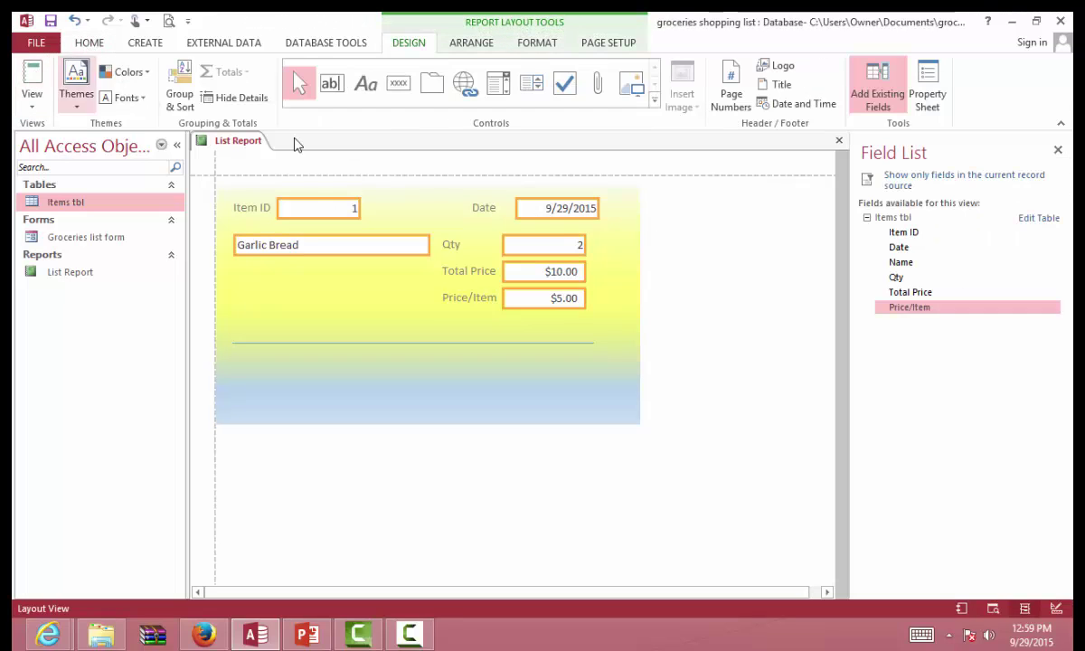
left_click(550, 213)
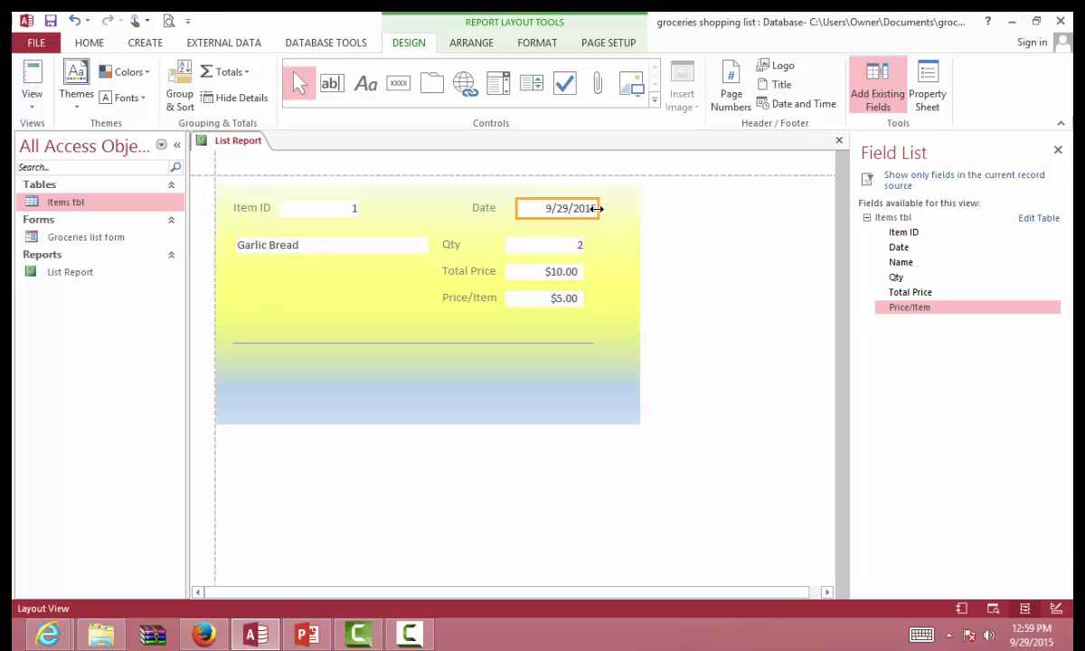
left_click_drag(596, 209, 586, 209)
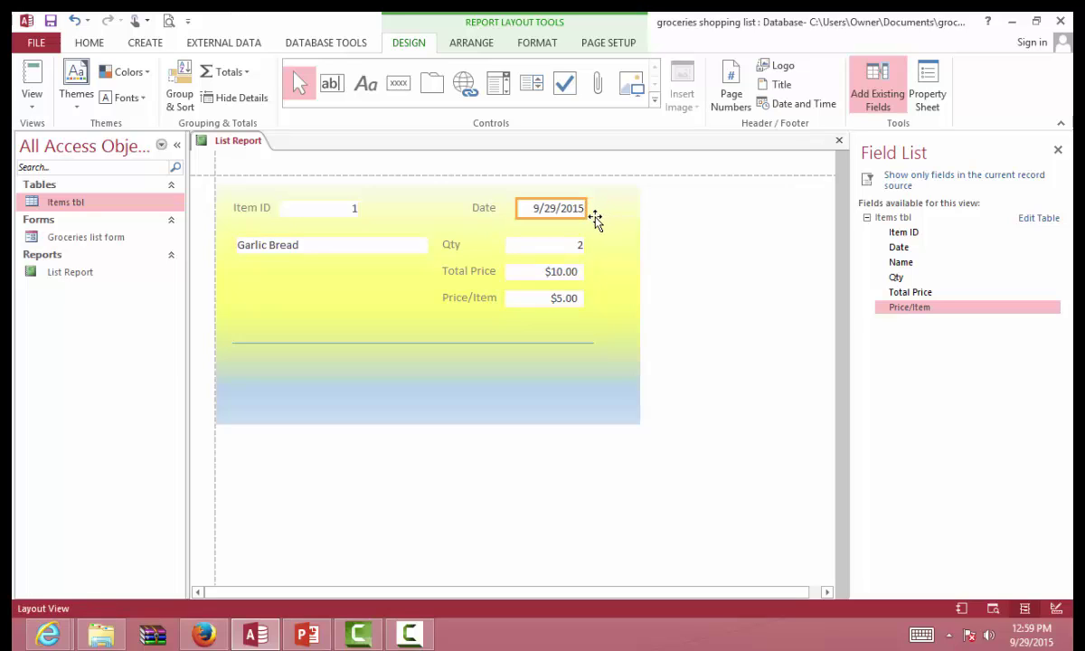
left_click(583, 209)
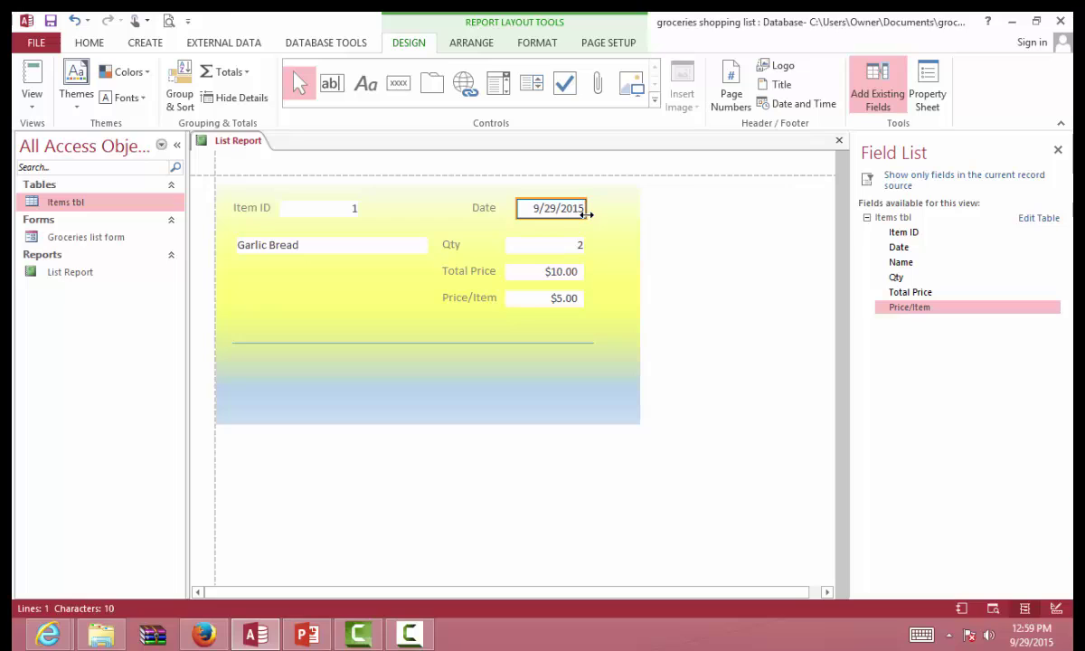
left_click_drag(586, 215, 584, 218)
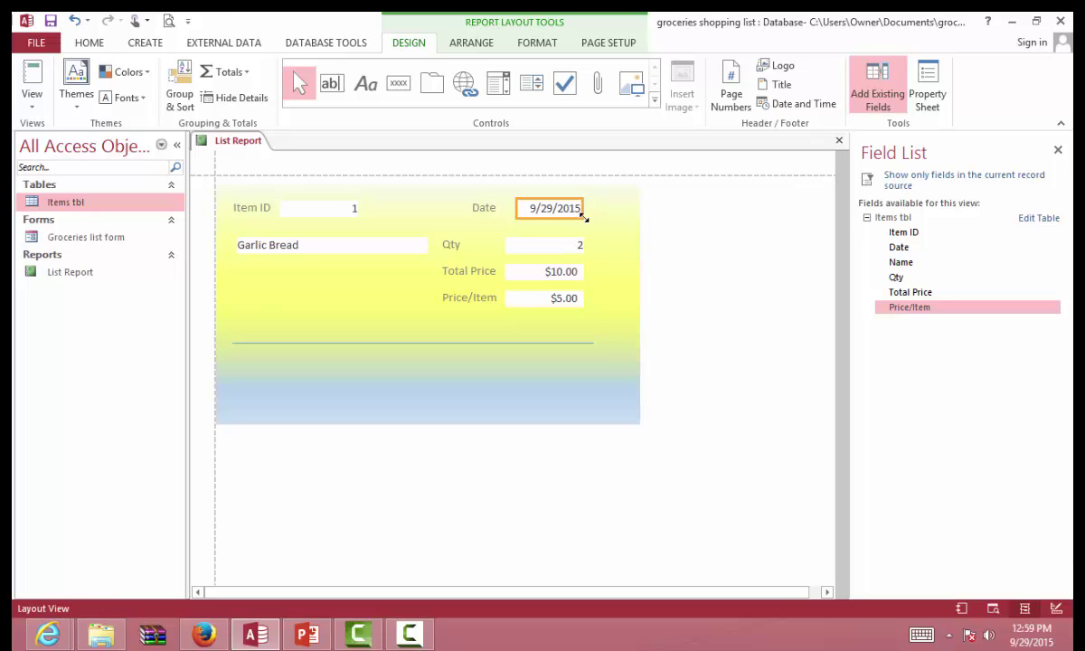
left_click(696, 250)
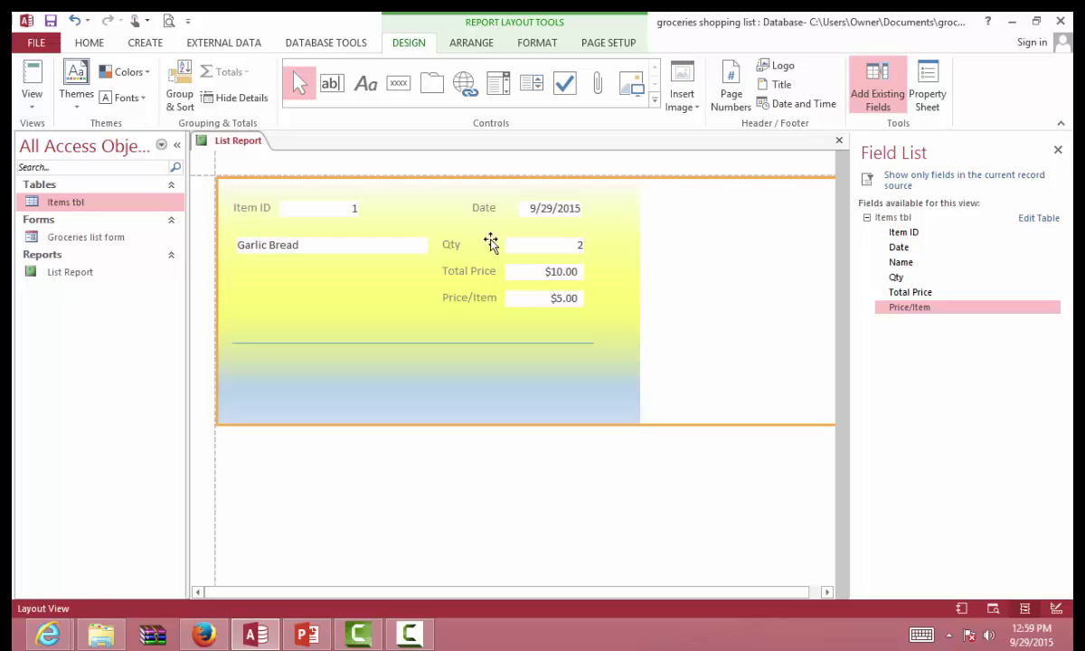
- Narrow the Item ID text box from its left edge, and save and close List Report
left_click(300, 210)
left_click_drag(278, 208, 322, 213)
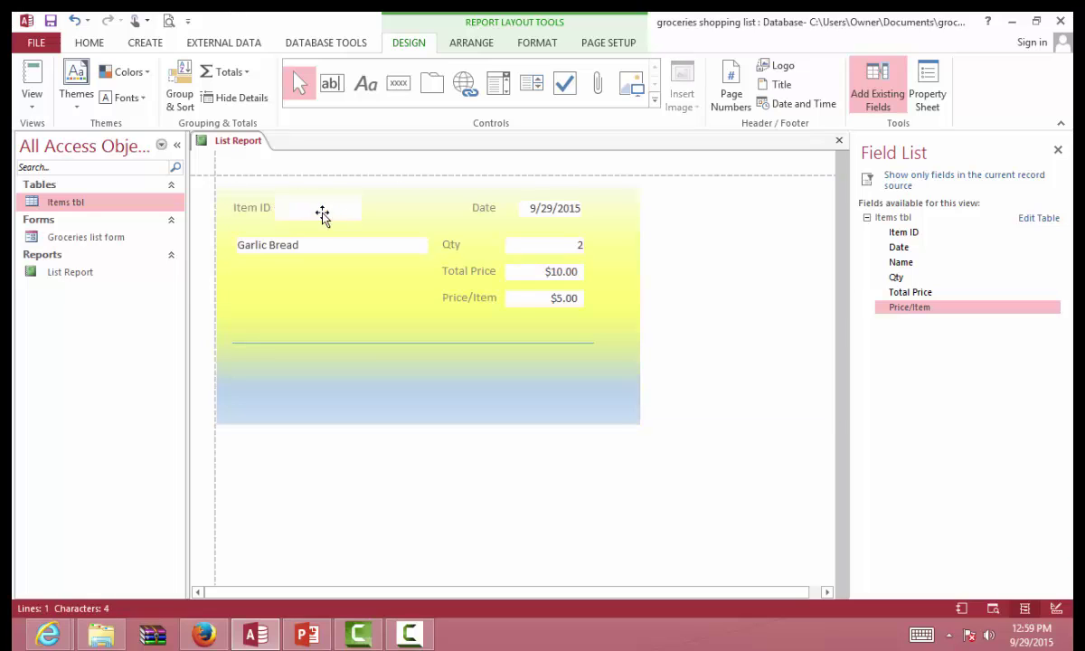
left_click(769, 259)
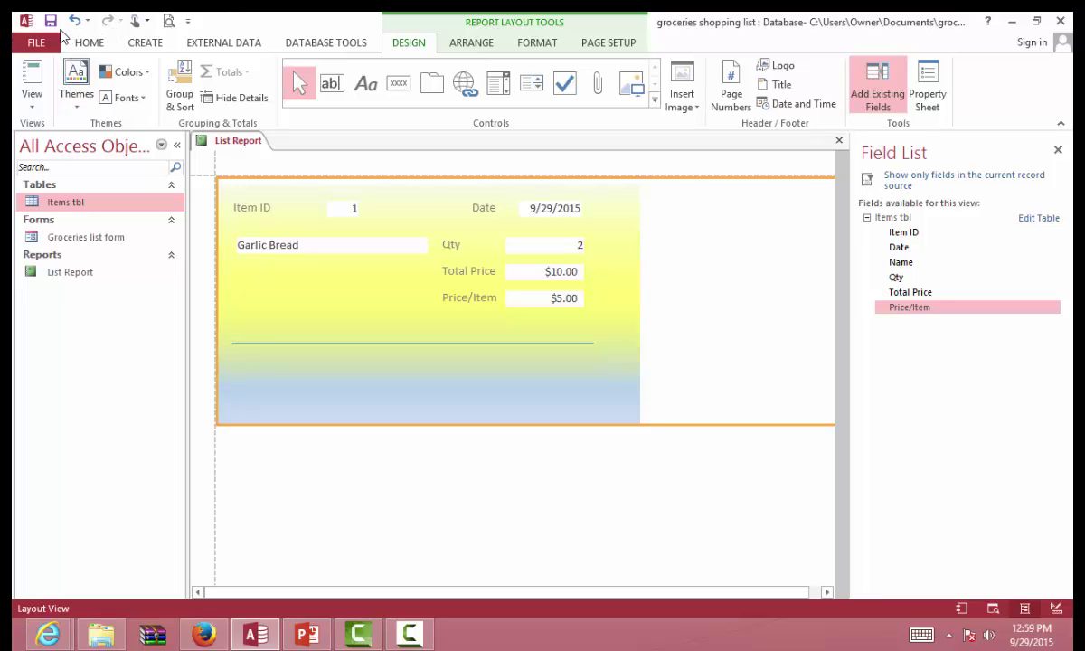
right_click(242, 142)
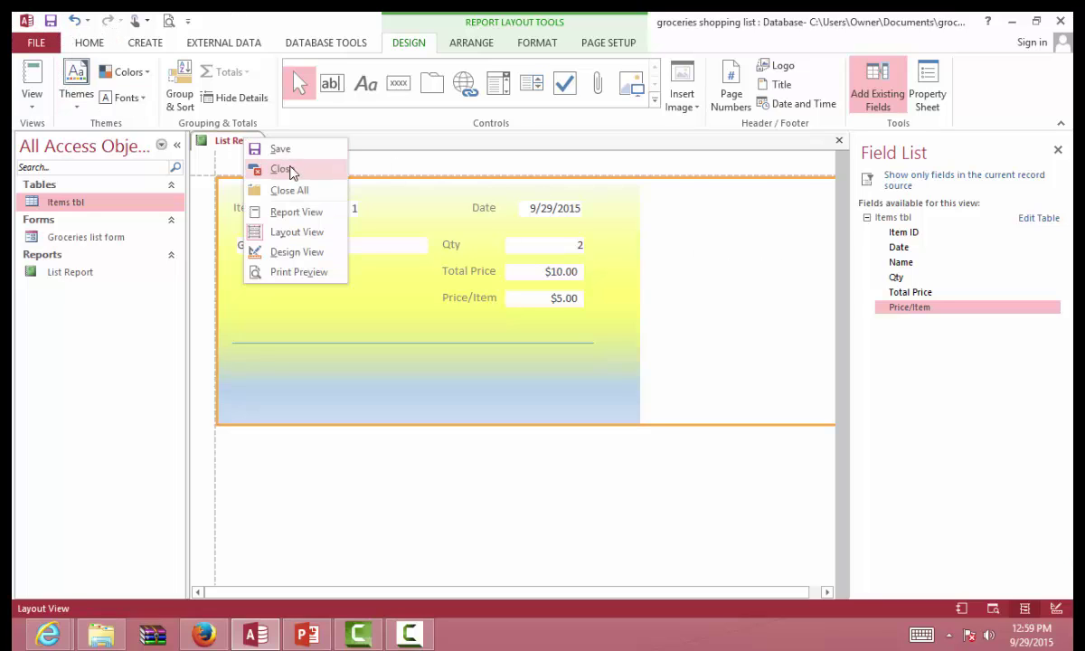
left_click(288, 171)
- In Groceries list form, add a new record named Donut with Qty 3 and the date 9/29/2015
double_click(72, 237)
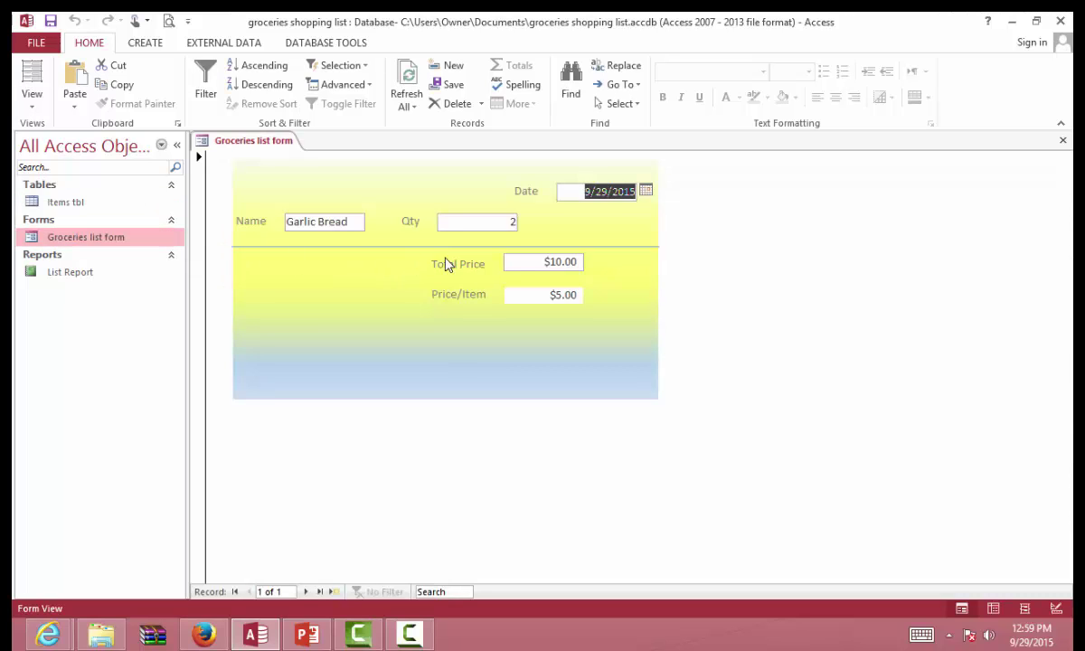
left_click(332, 592)
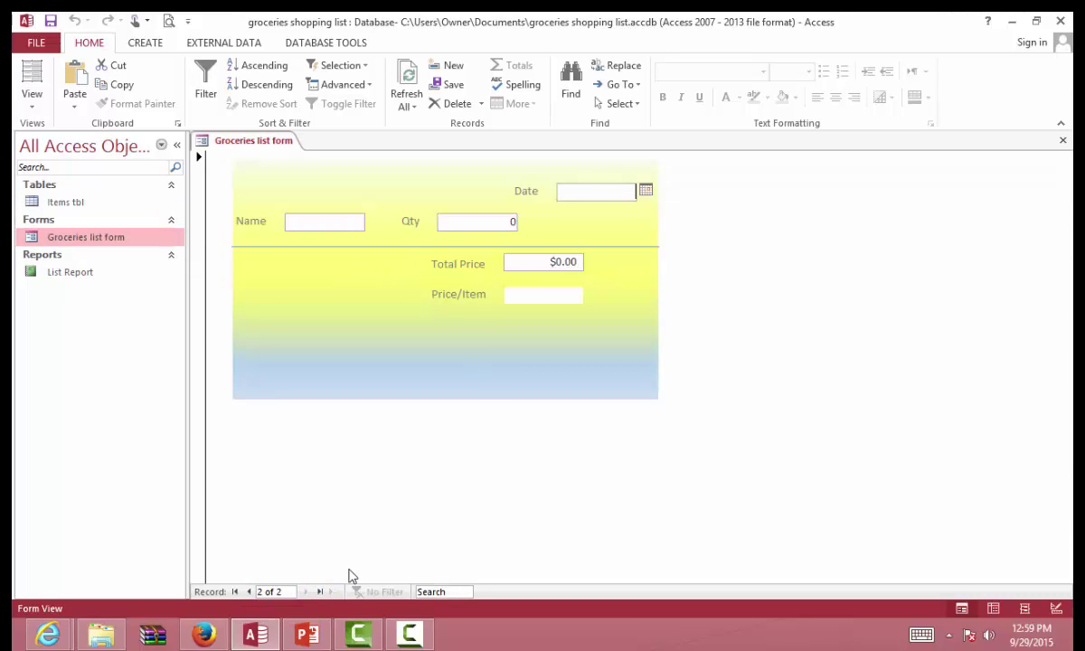
left_click(328, 226)
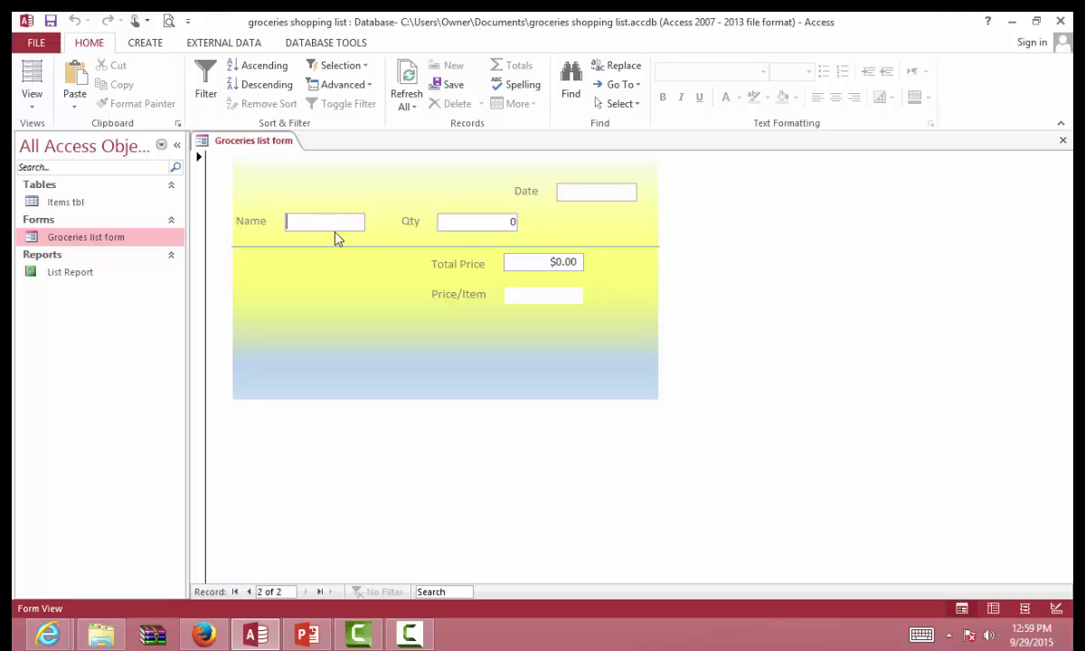
type("Donu")
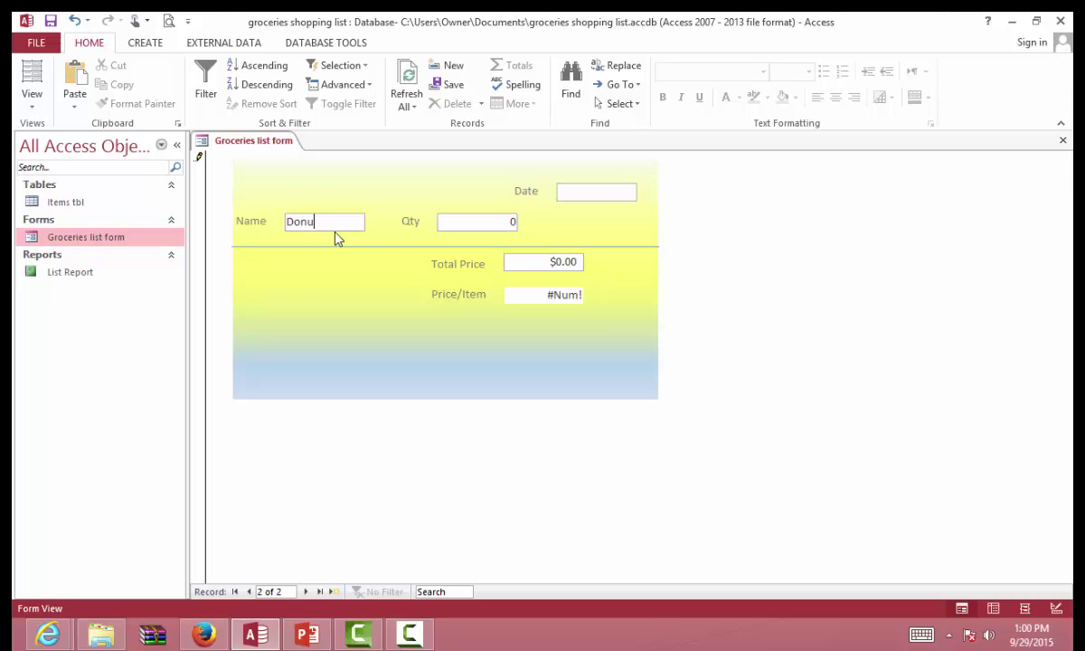
type("t")
key("Tab")
left_click(603, 191)
left_click(645, 190)
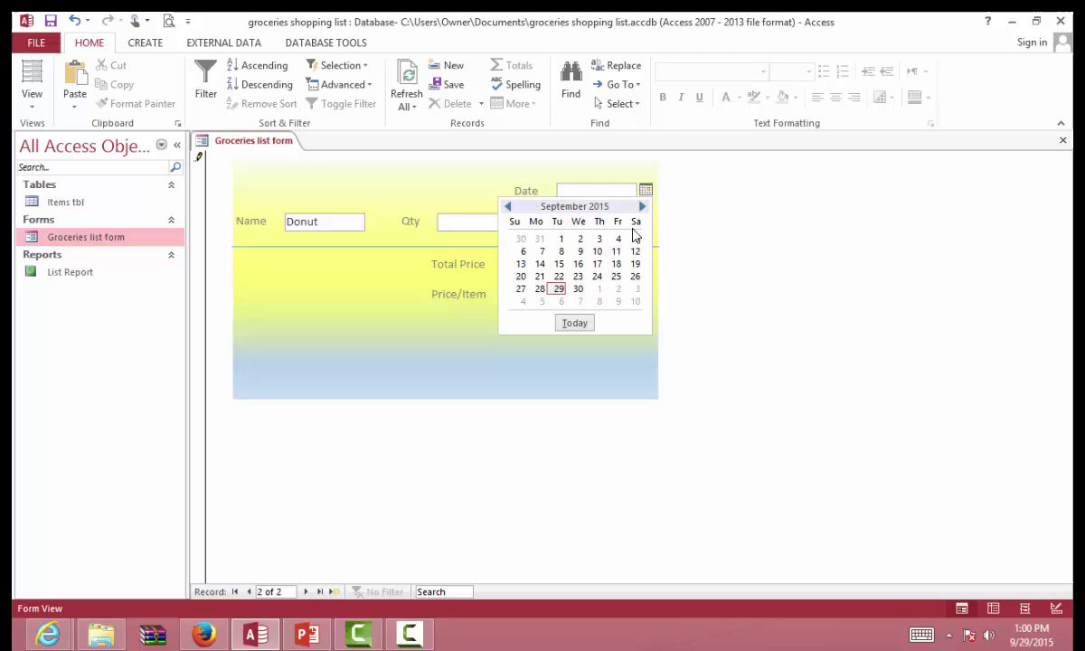
left_click(559, 288)
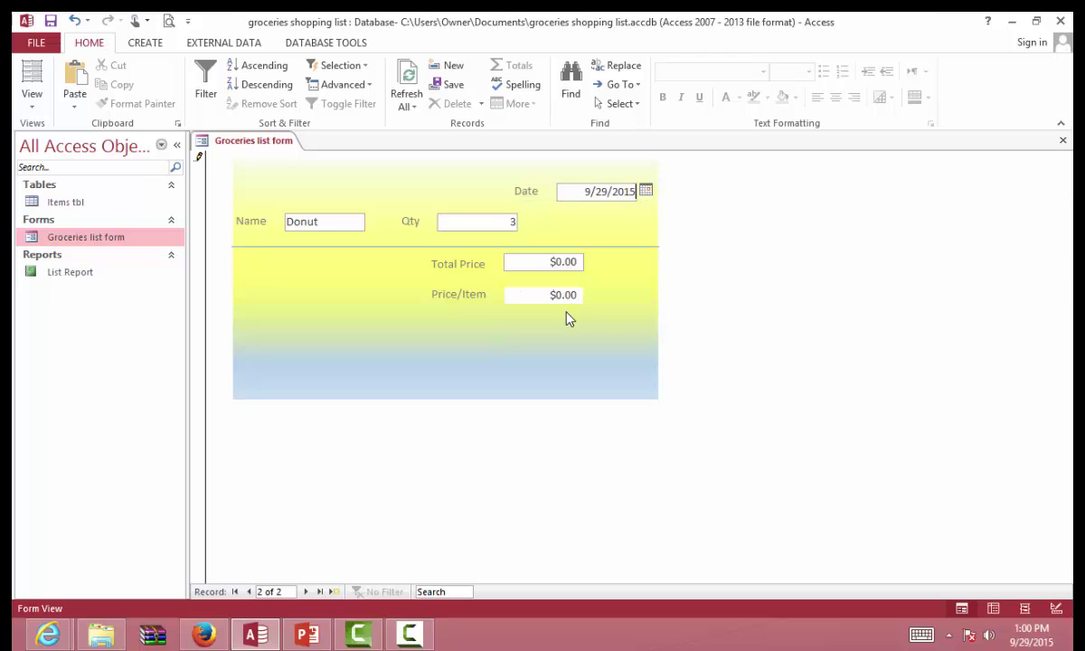
- Set the Donut record's Total Price to 5, save the record, and close the form
left_click(579, 263)
key("BackSpace")
type("5")
key("Tab")
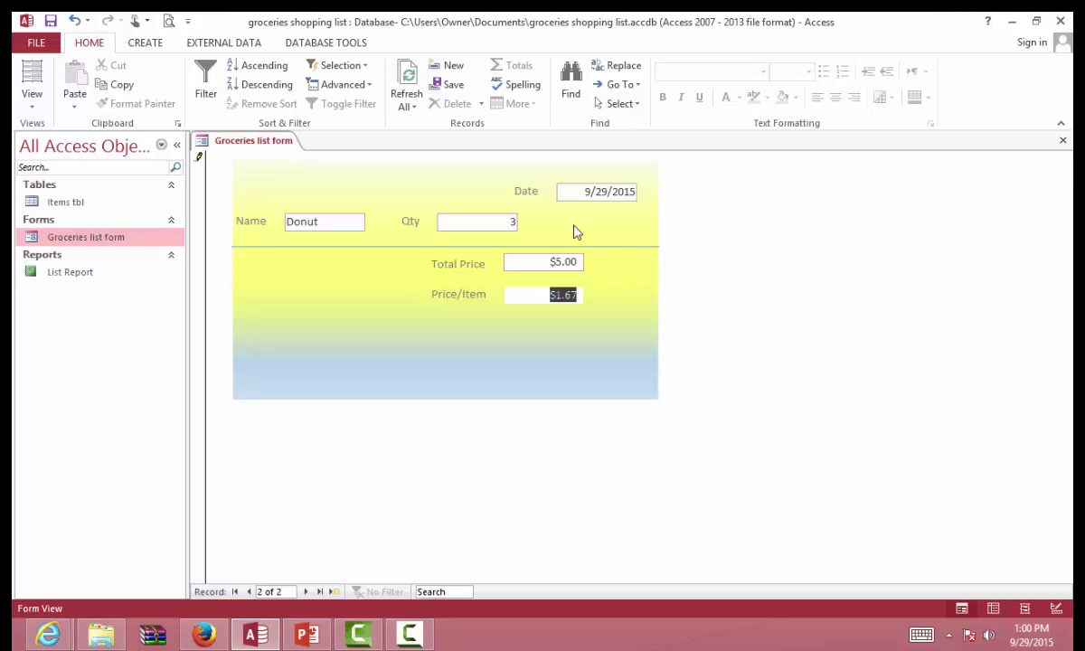
left_click(50, 20)
right_click(242, 142)
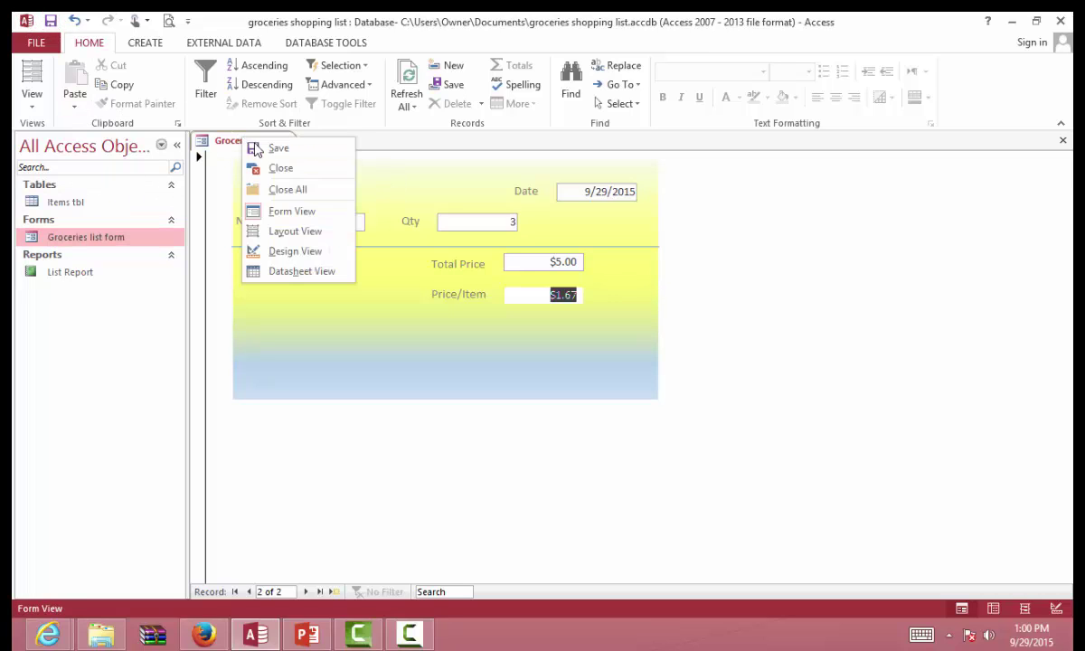
left_click(277, 170)
- Open List Report and review how the Garlic Bread and Donut records are laid out
left_click(79, 275)
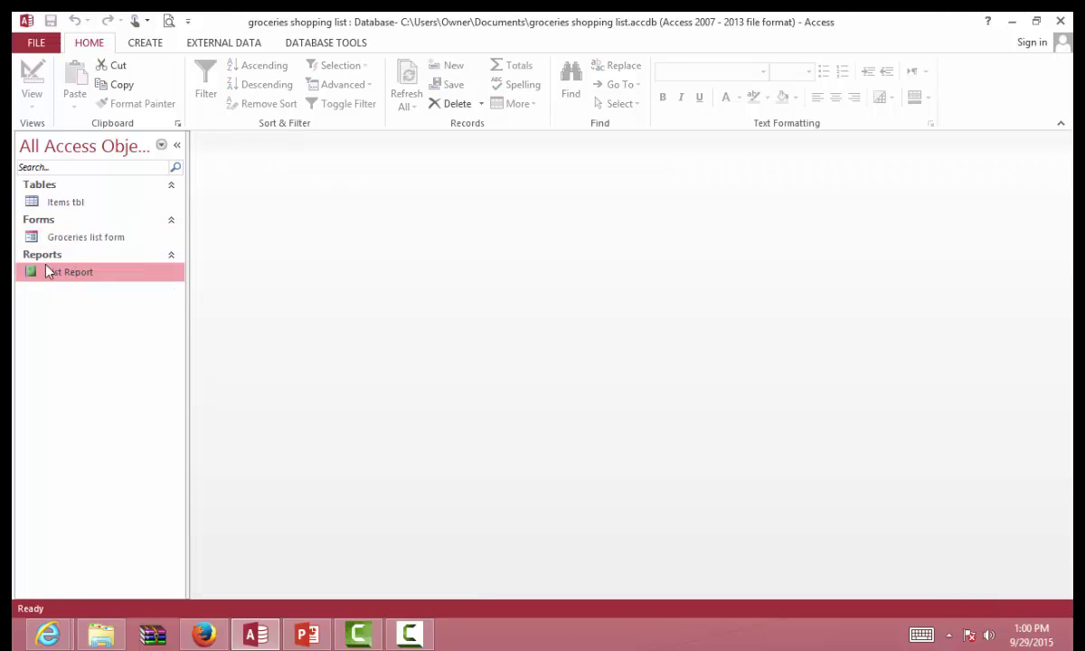
double_click(52, 273)
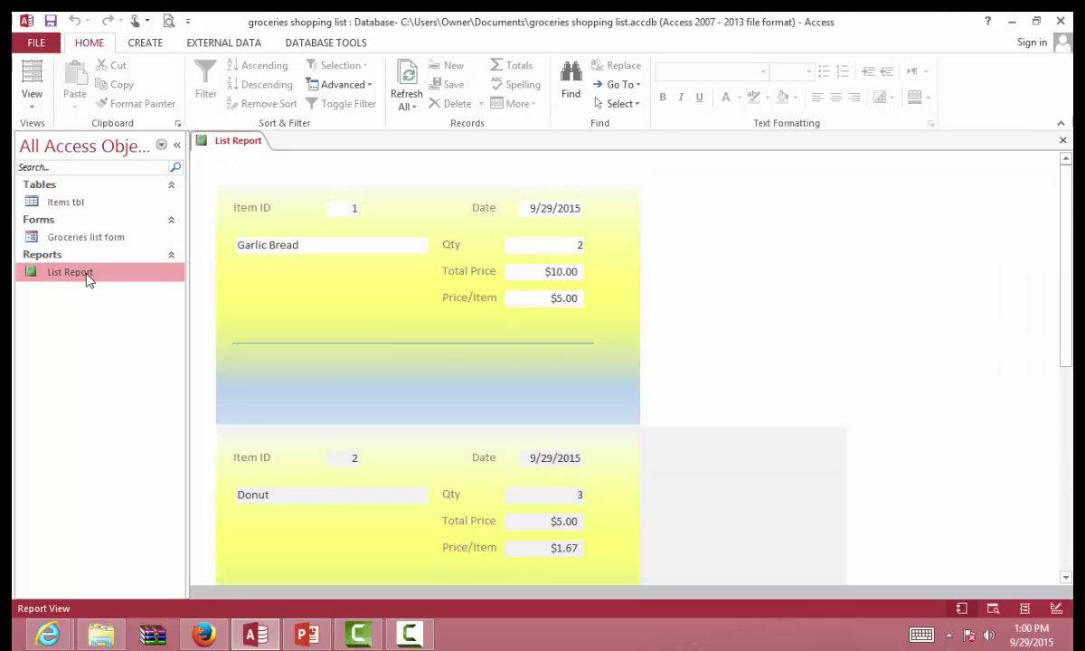
scroll(615, 385, "down", 1)
scroll(646, 375, "down", 1)
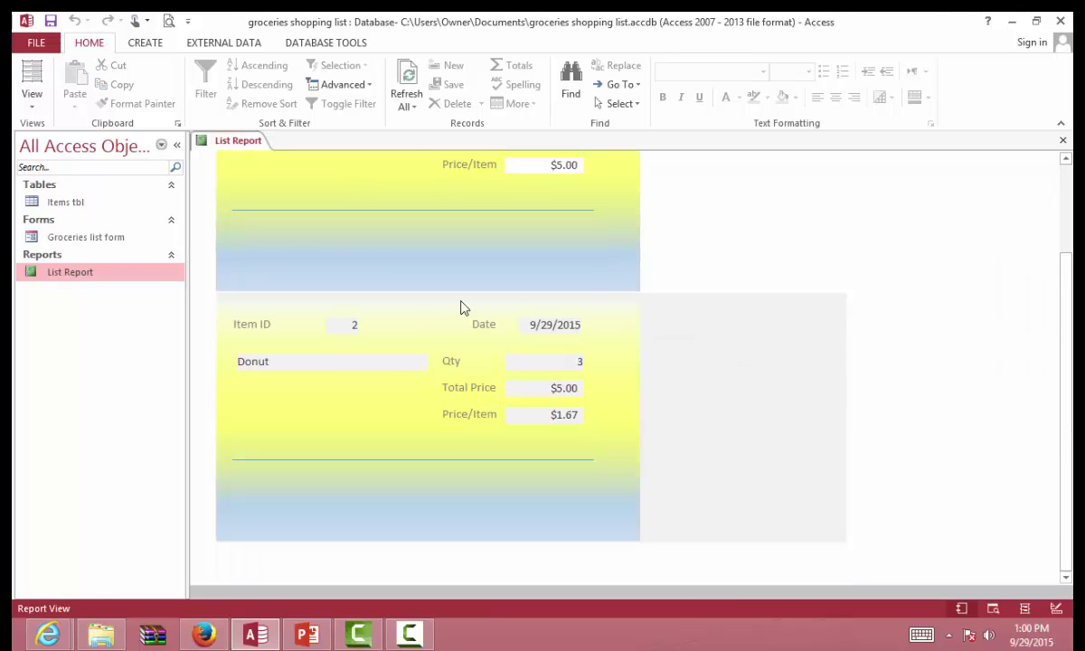
scroll(543, 302, "up", 3)
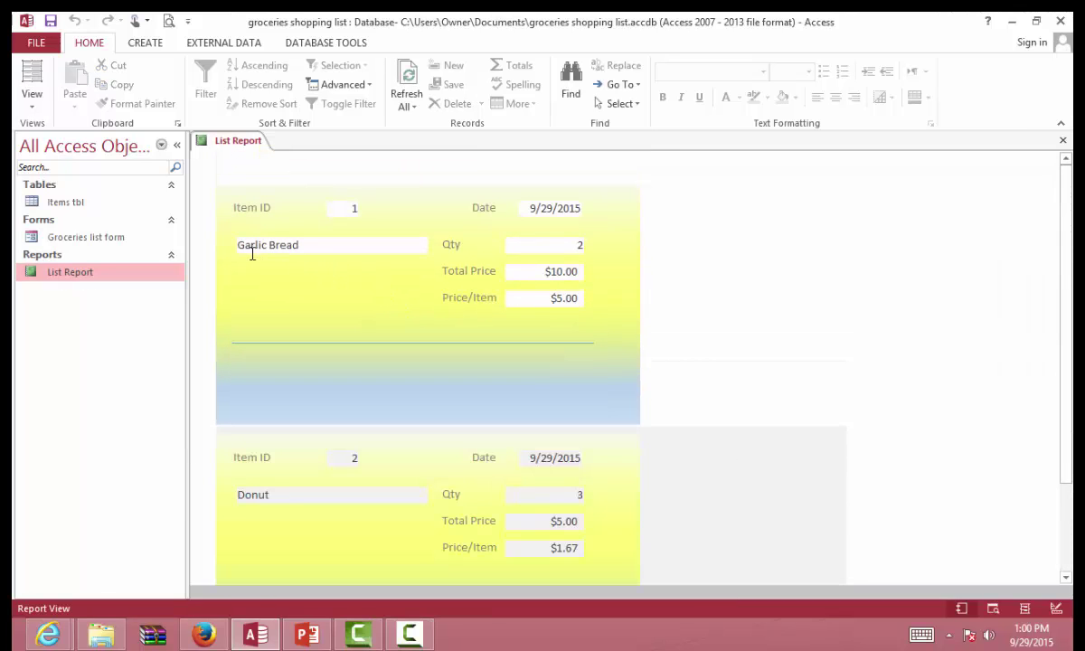
- Open Items tbl to check its records, and return to the Donut record in List Report
double_click(71, 203)
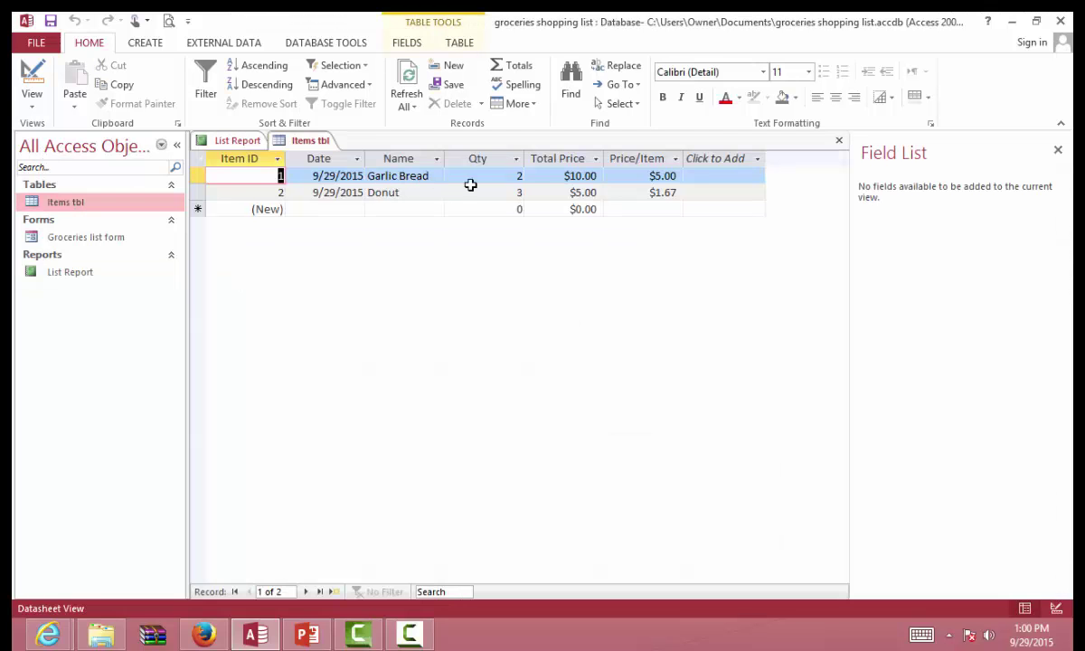
left_click(89, 240)
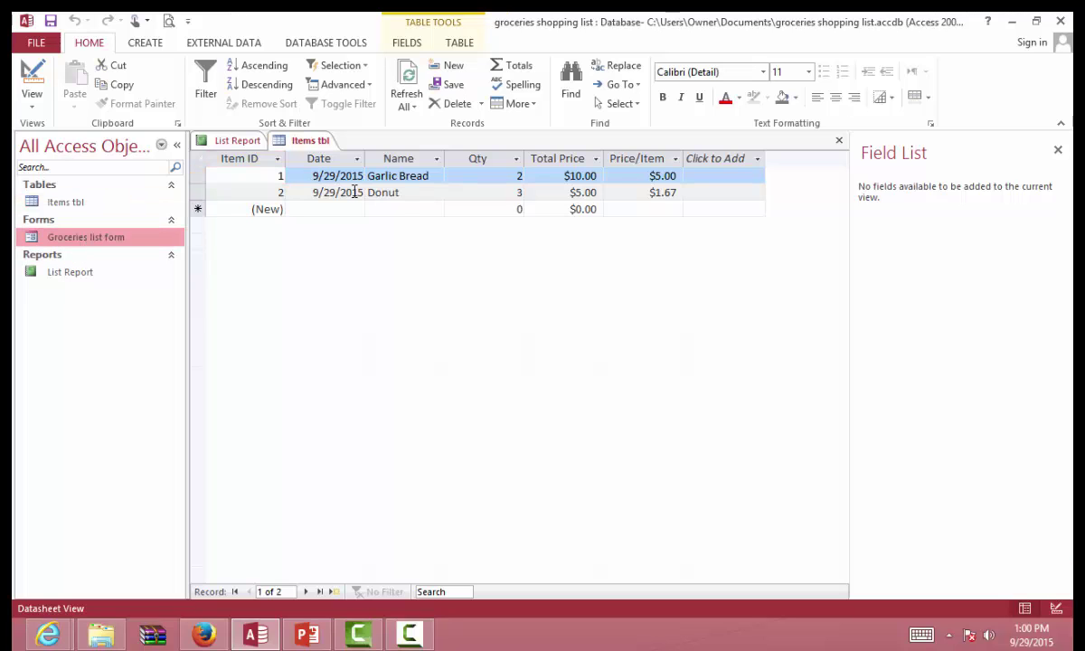
double_click(63, 273)
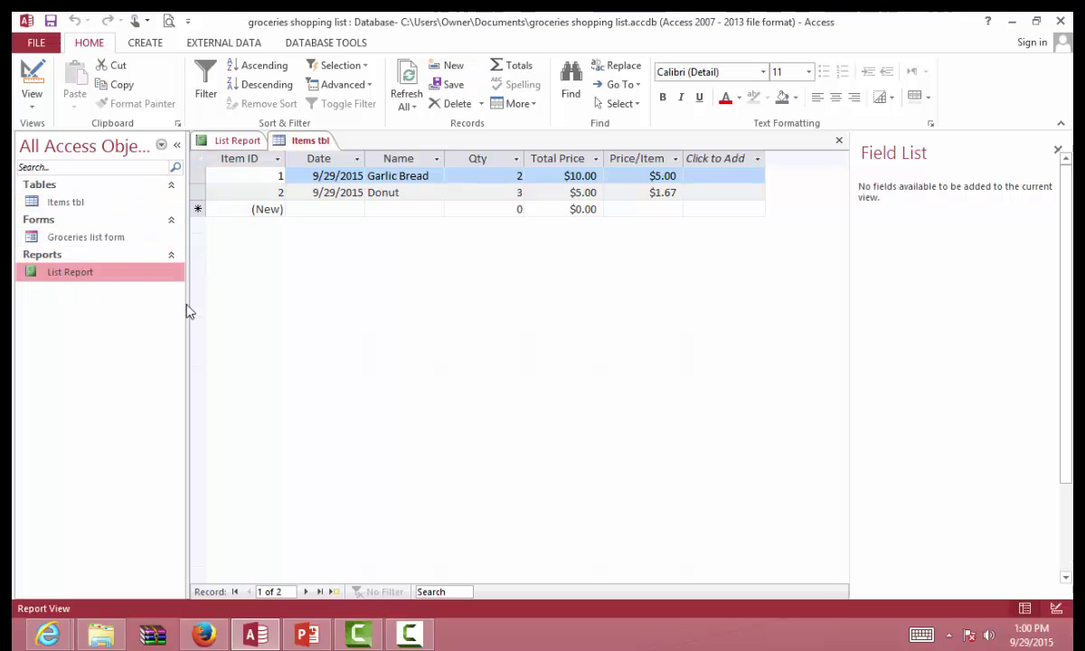
scroll(518, 361, "down", 3)
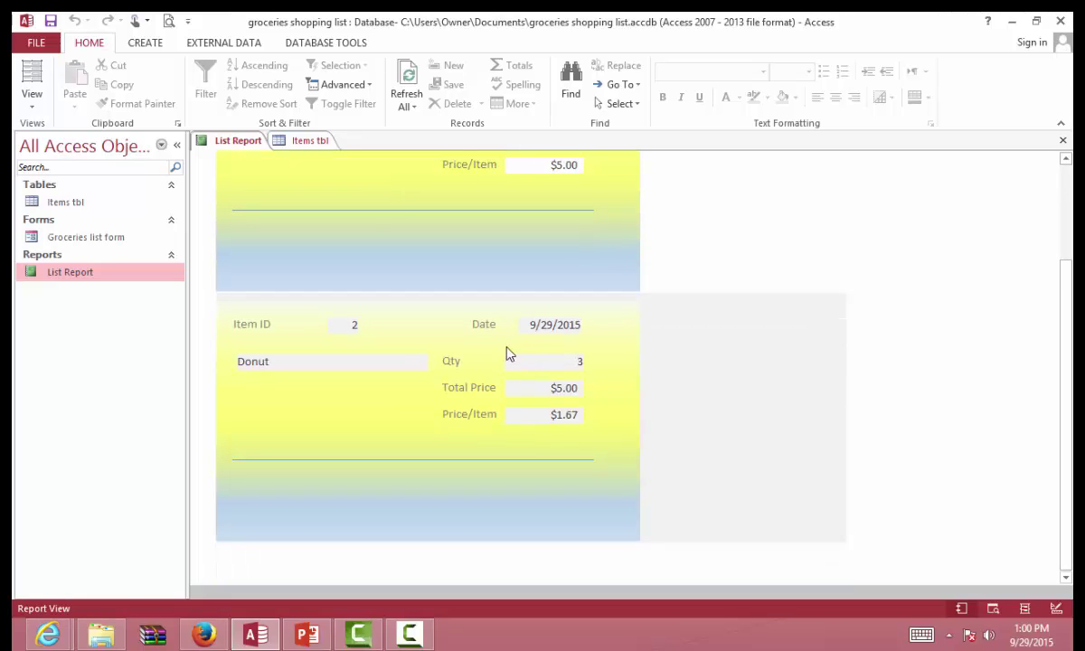
- Show List Report in Print Preview and look over the whole page
left_click(168, 19)
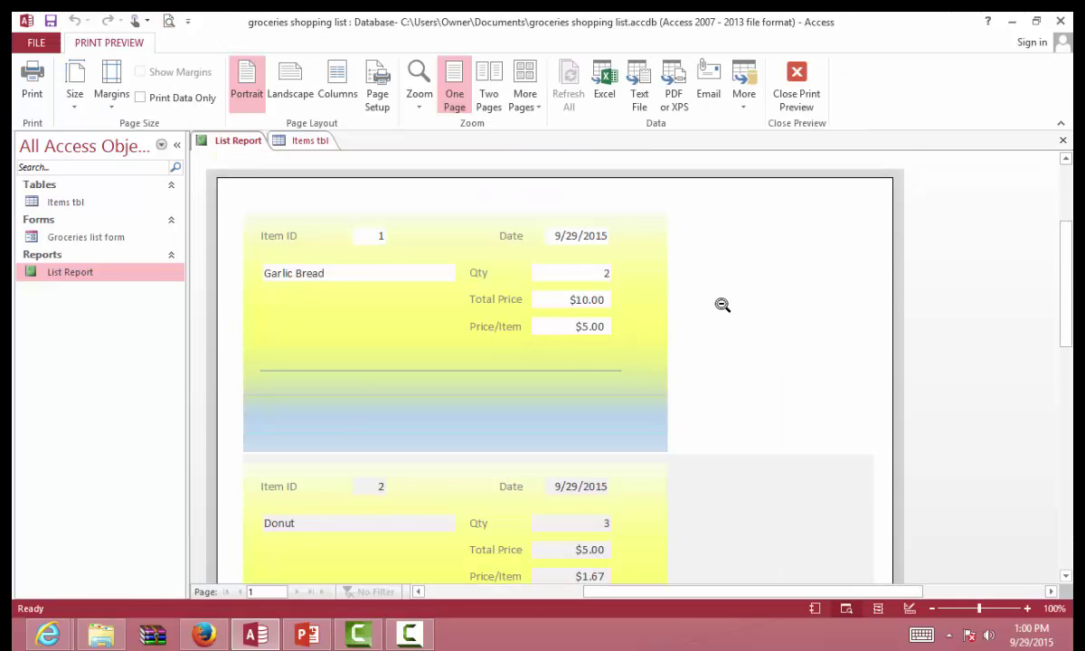
scroll(723, 335, "down", 2)
scroll(728, 344, "down", 3)
scroll(764, 362, "up", 4)
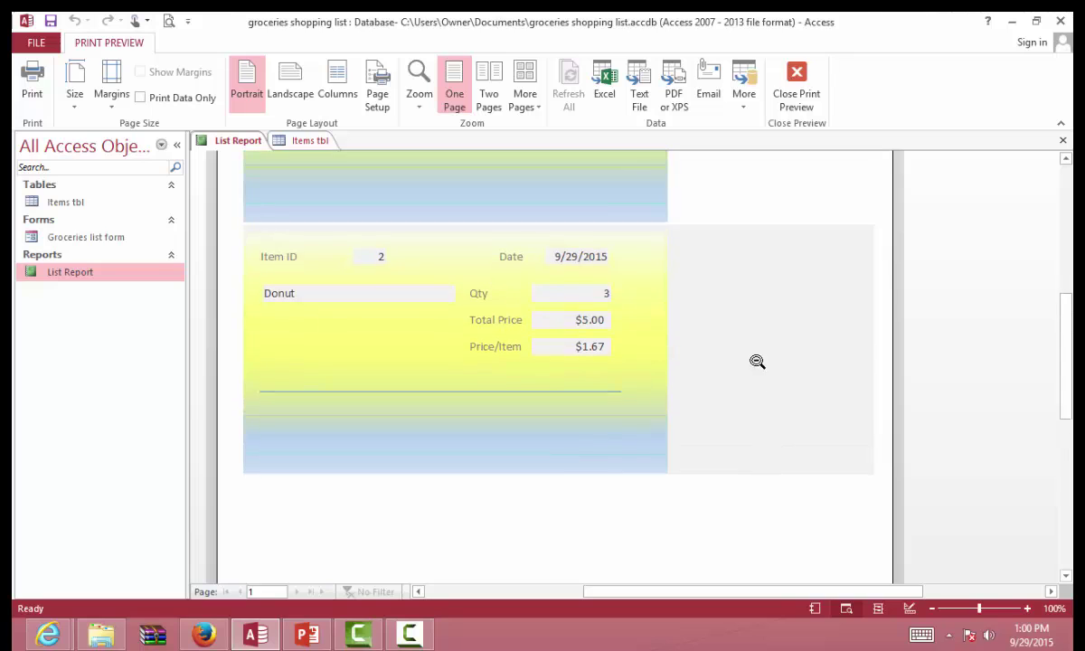
scroll(729, 349, "up", 2)
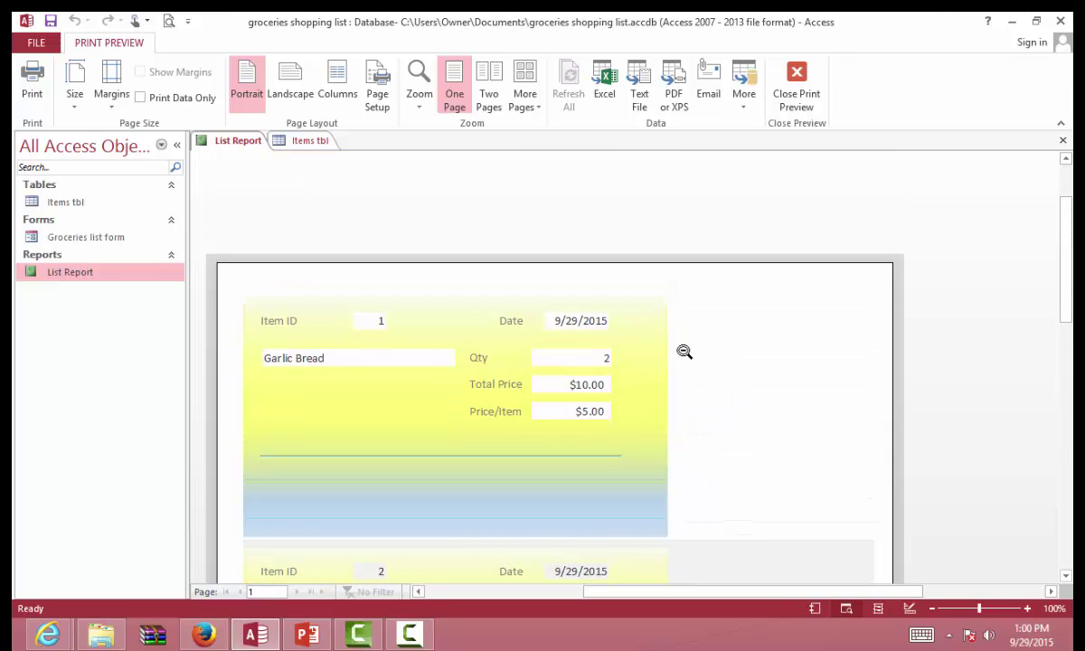
- Show Items tbl in Print Preview and zoom in on its records
left_click(65, 204)
double_click(66, 204)
left_click(168, 20)
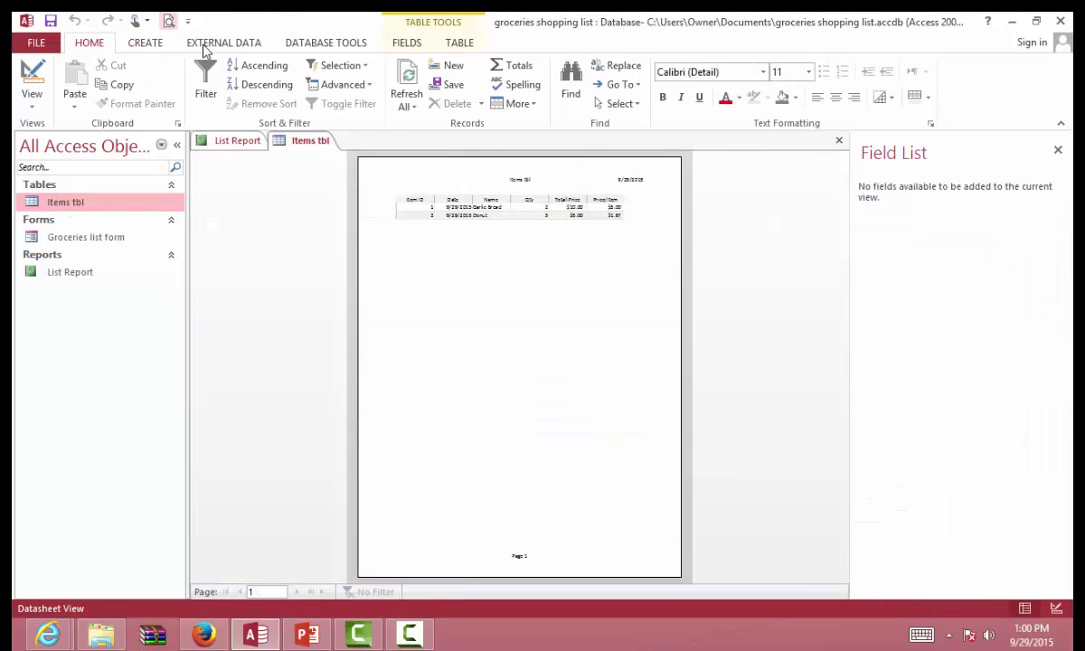
left_click(702, 305)
scroll(678, 308, "up", 1)
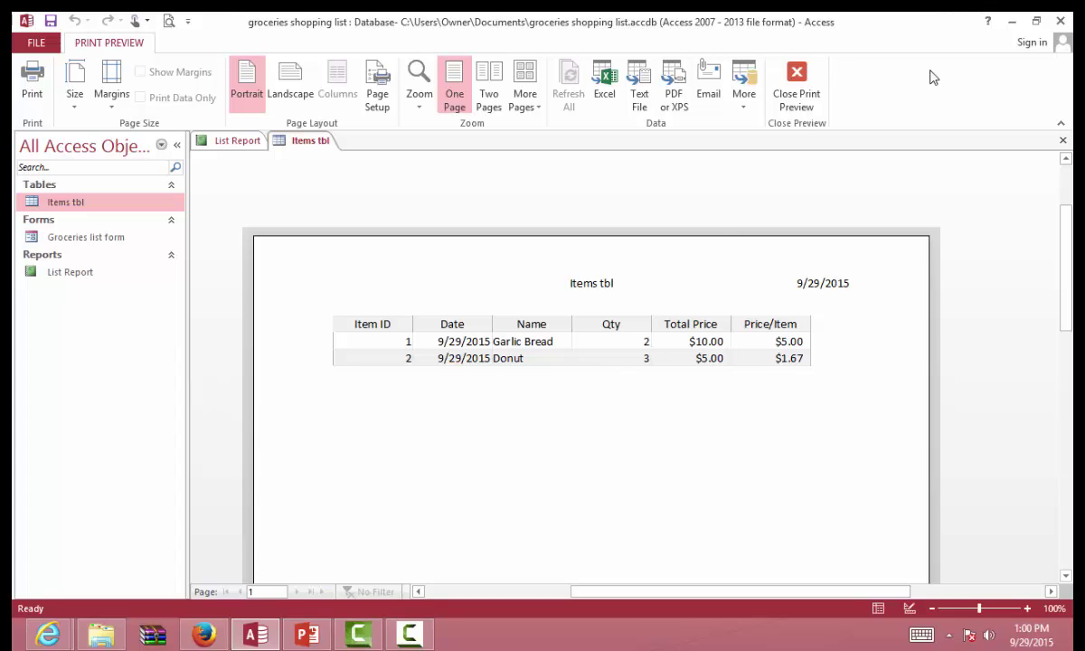
- Close the print preview of Items tbl and return to its datasheet
left_click(80, 271)
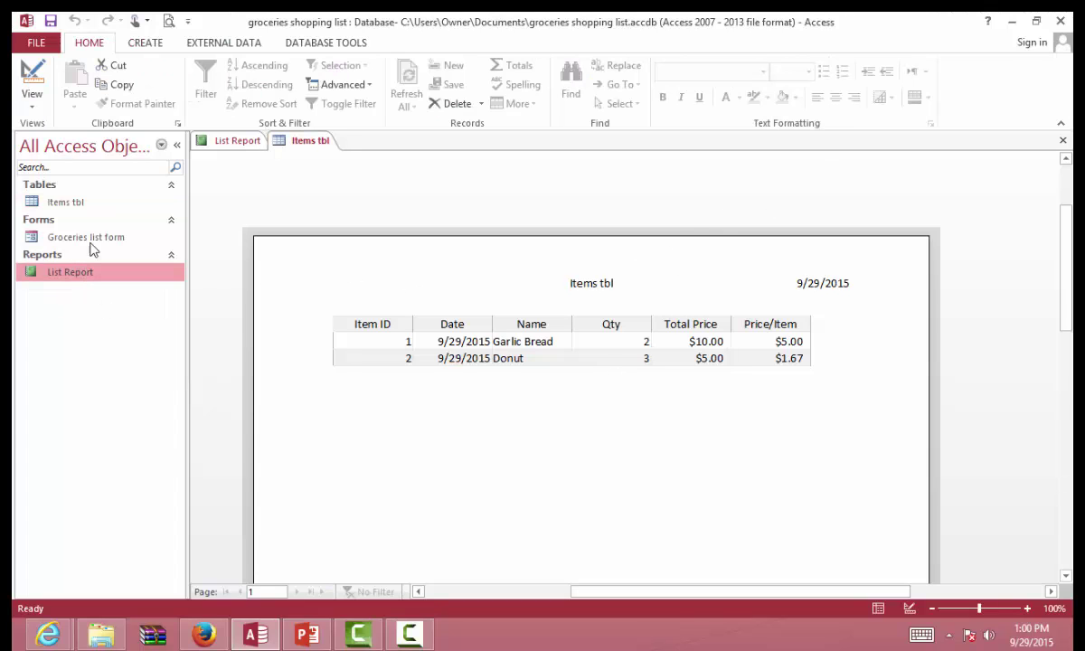
left_click(81, 205)
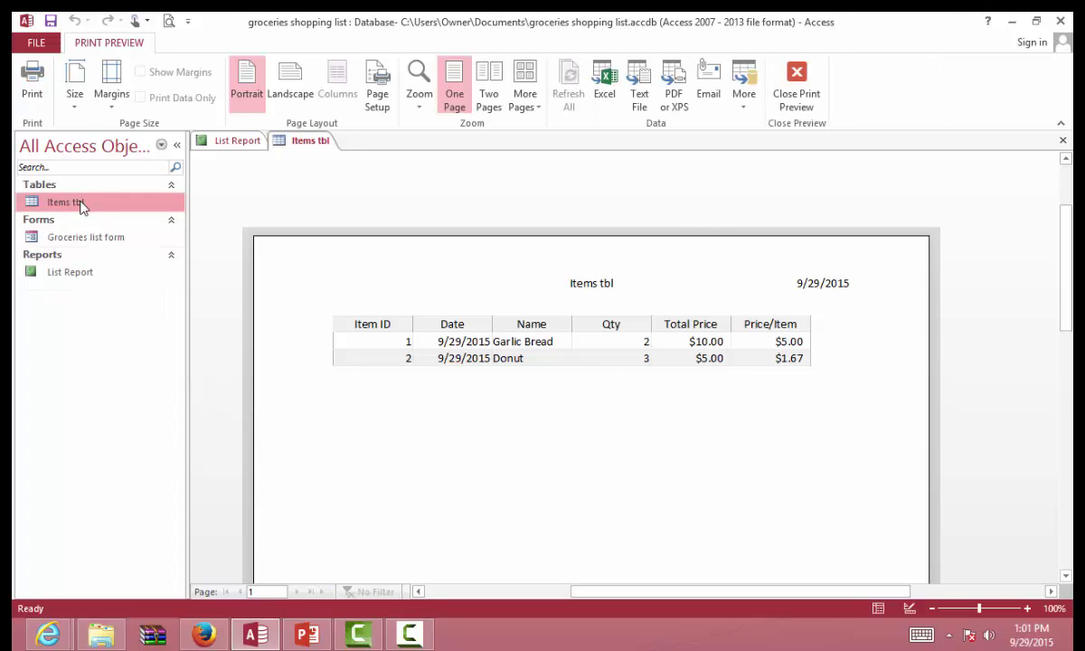
left_click(314, 140)
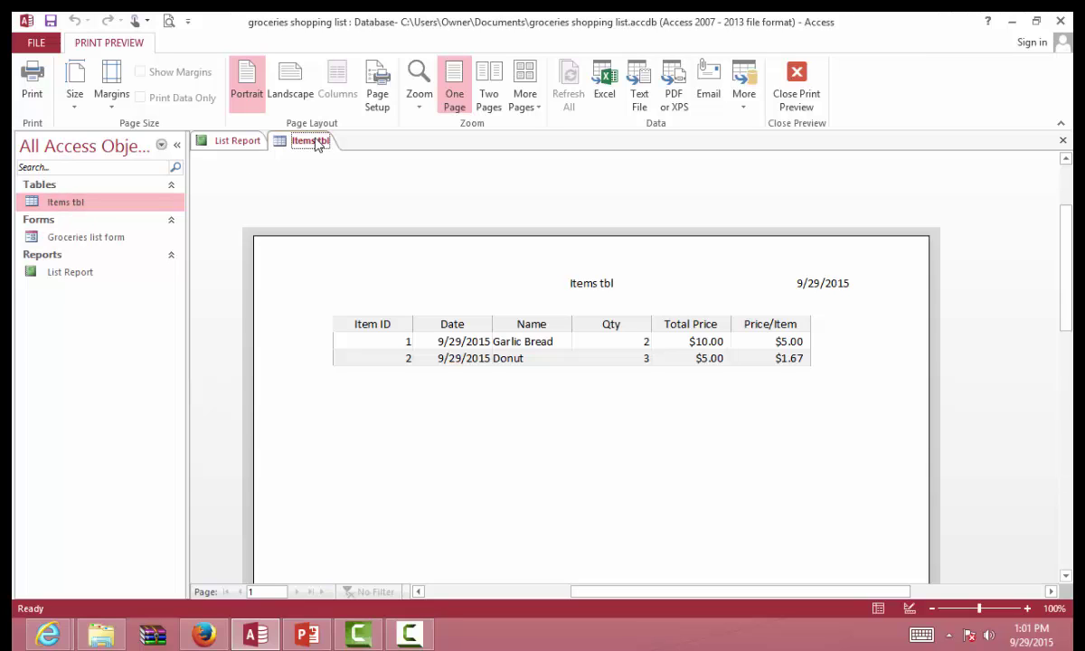
left_click(807, 83)
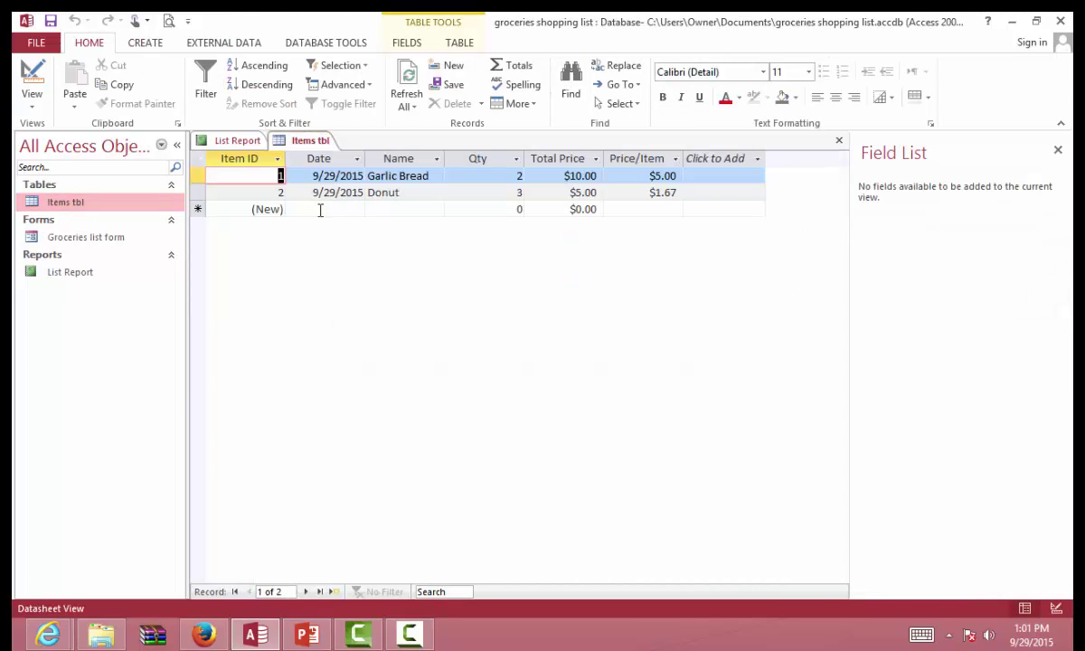
- Add a record to Items tbl dated 9/15/2015 with the name chinese food, quantity 3 and total price 15
left_click(342, 210)
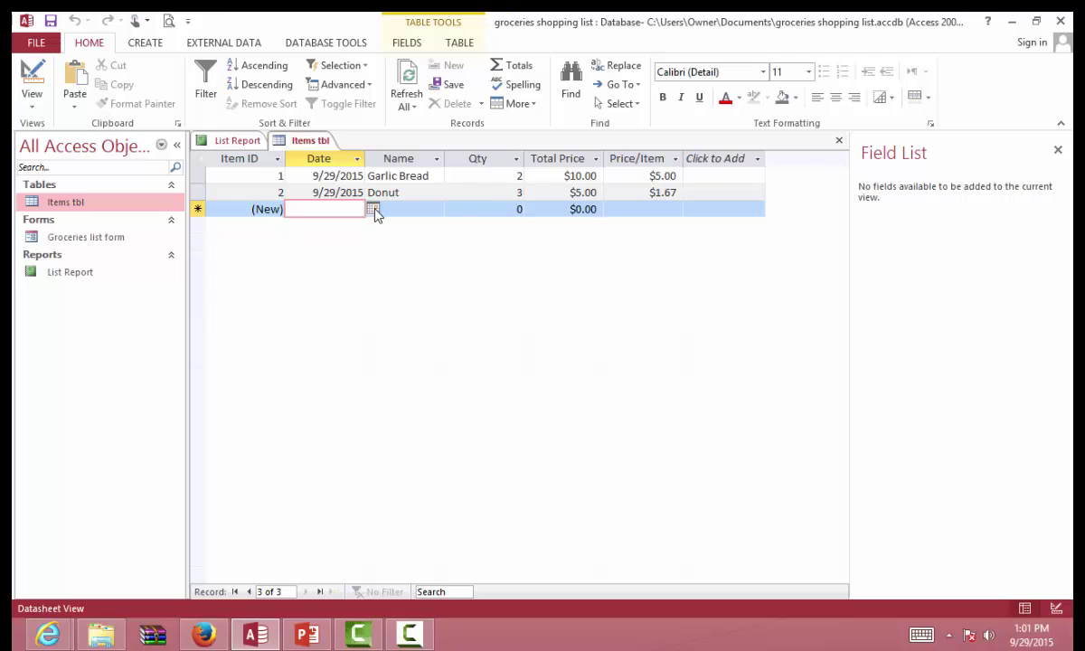
left_click(374, 209)
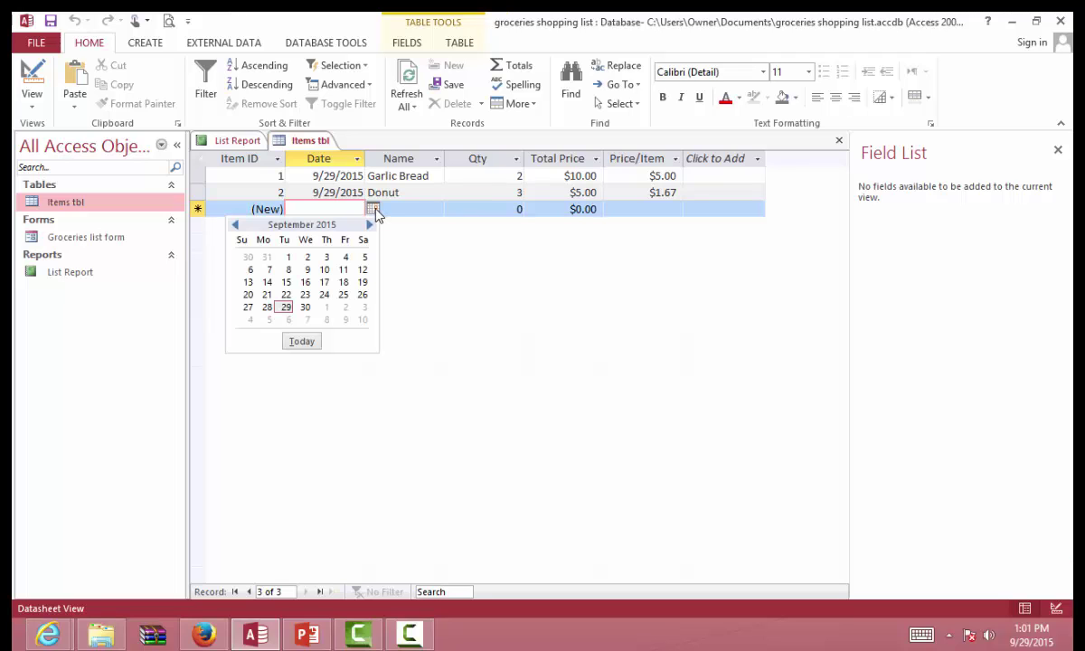
left_click(285, 282)
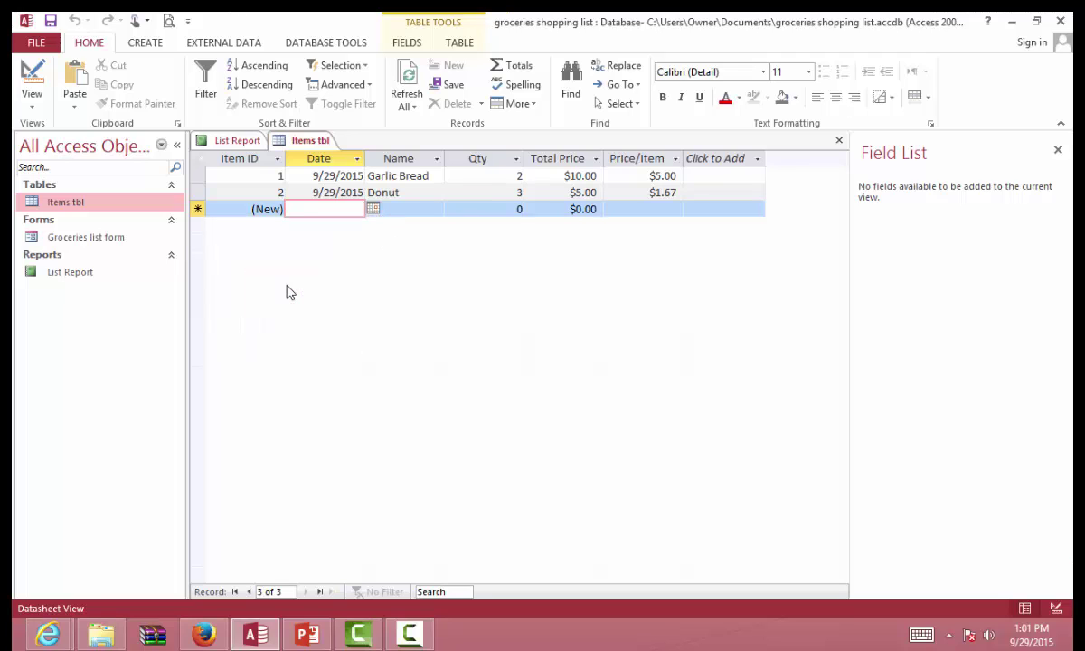
left_click(408, 212)
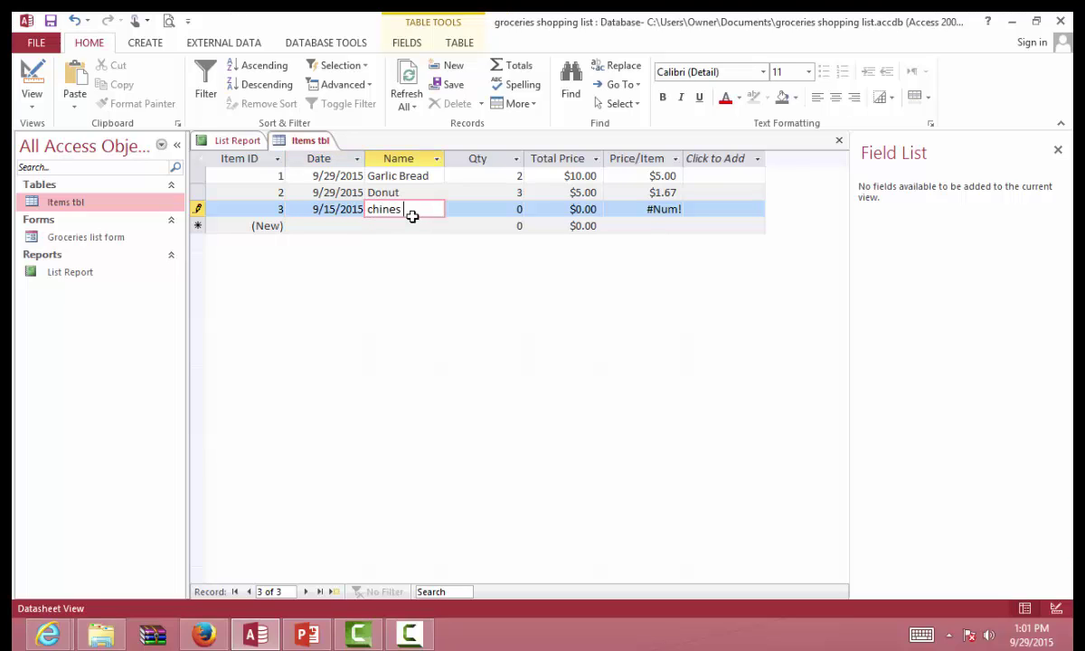
type("chinese food")
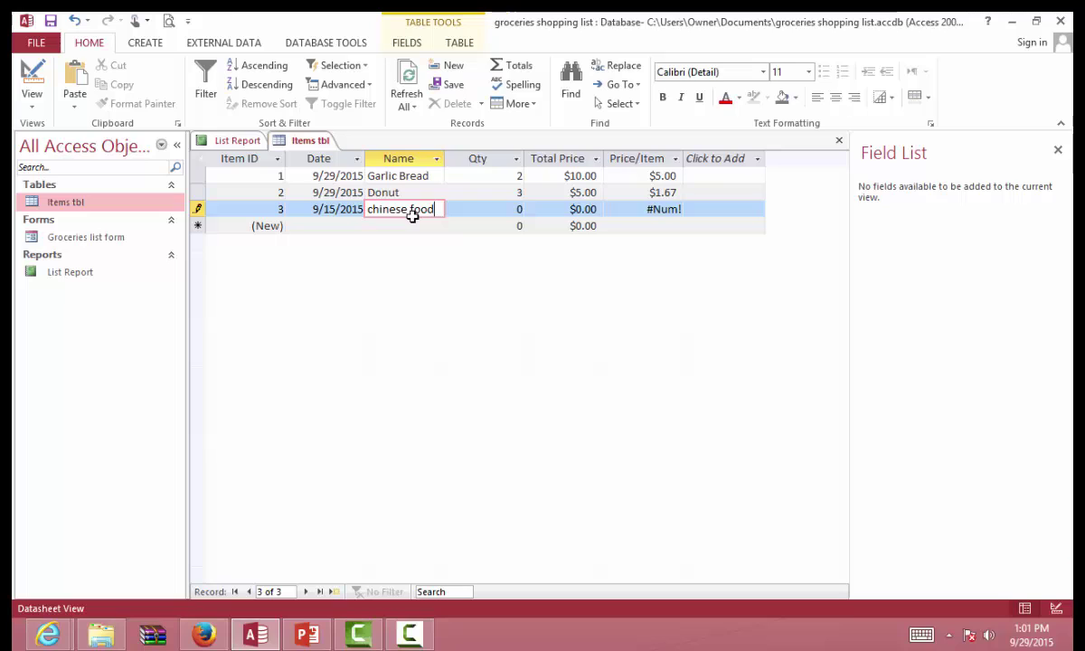
key("Tab")
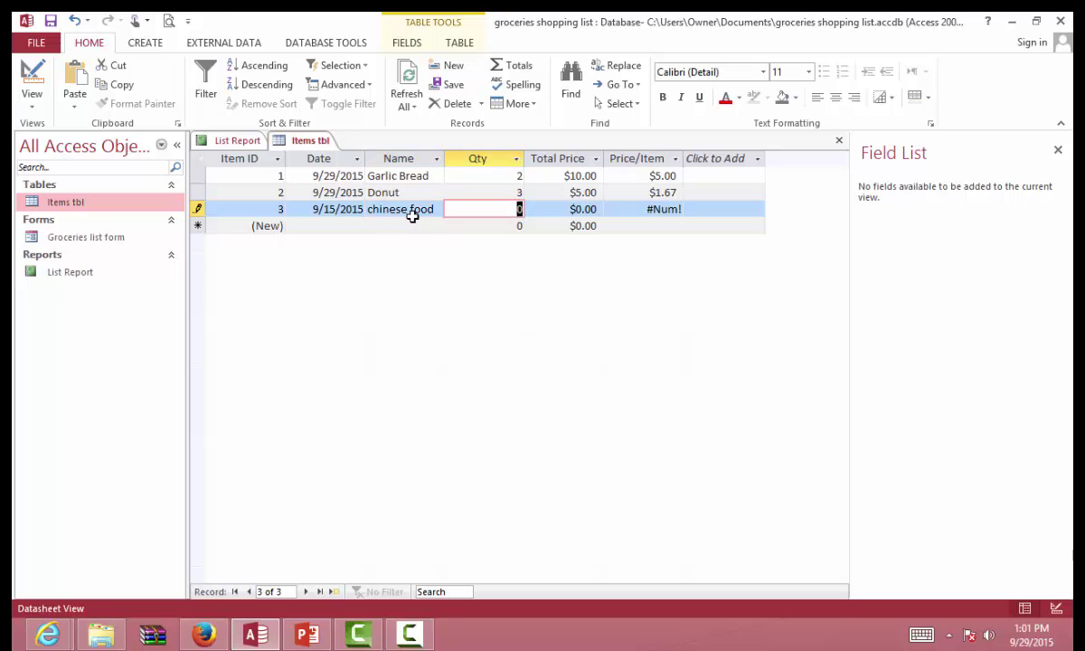
type("3")
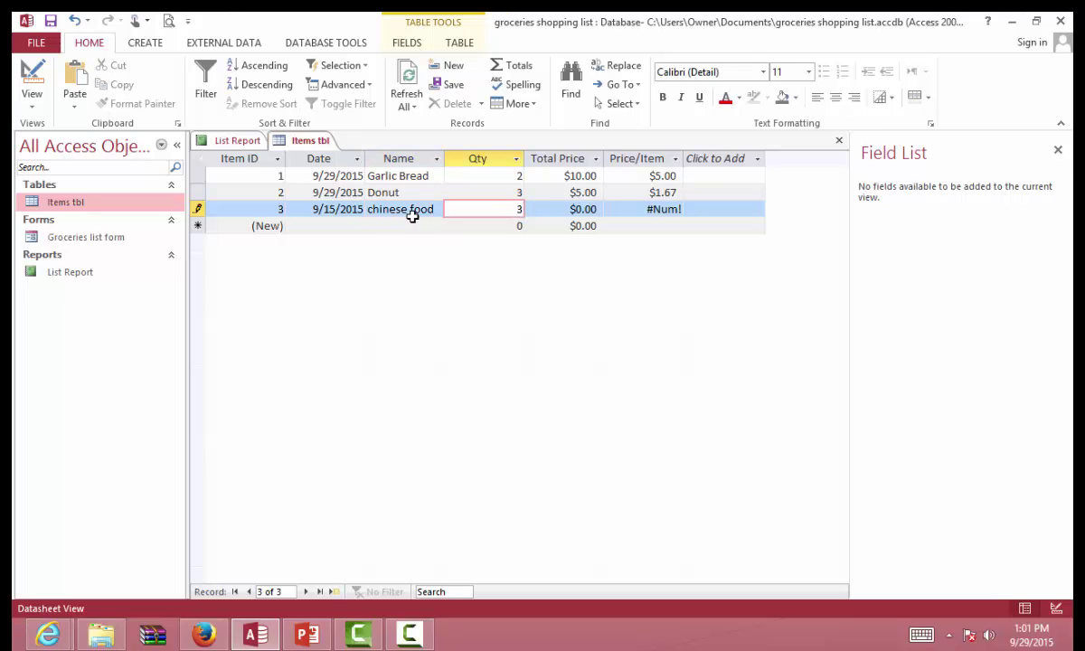
key("Tab")
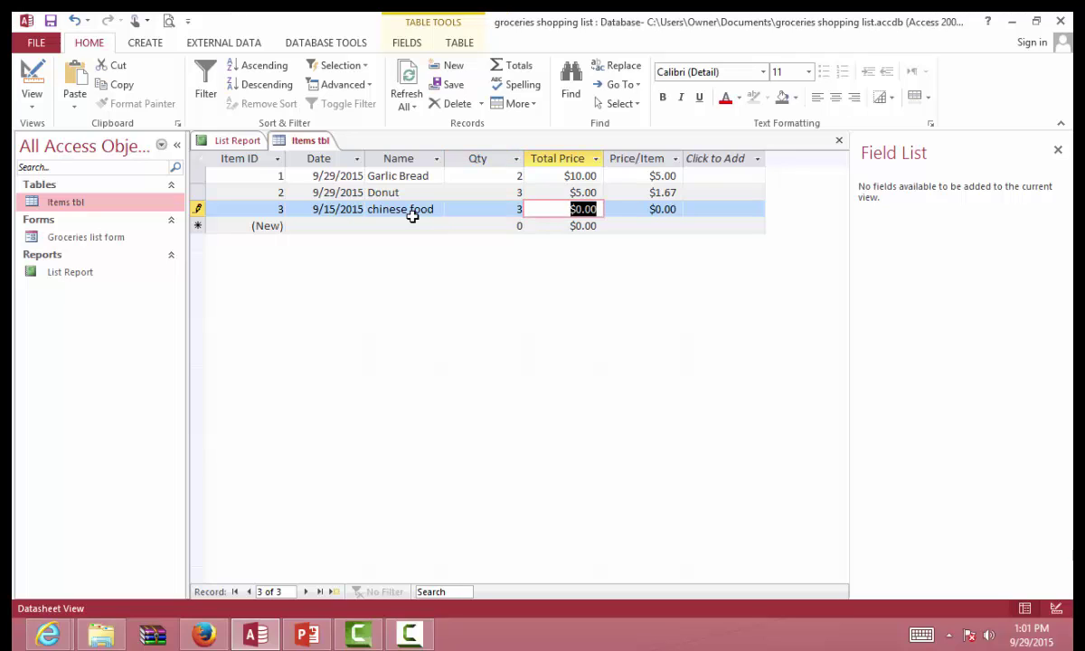
type("15")
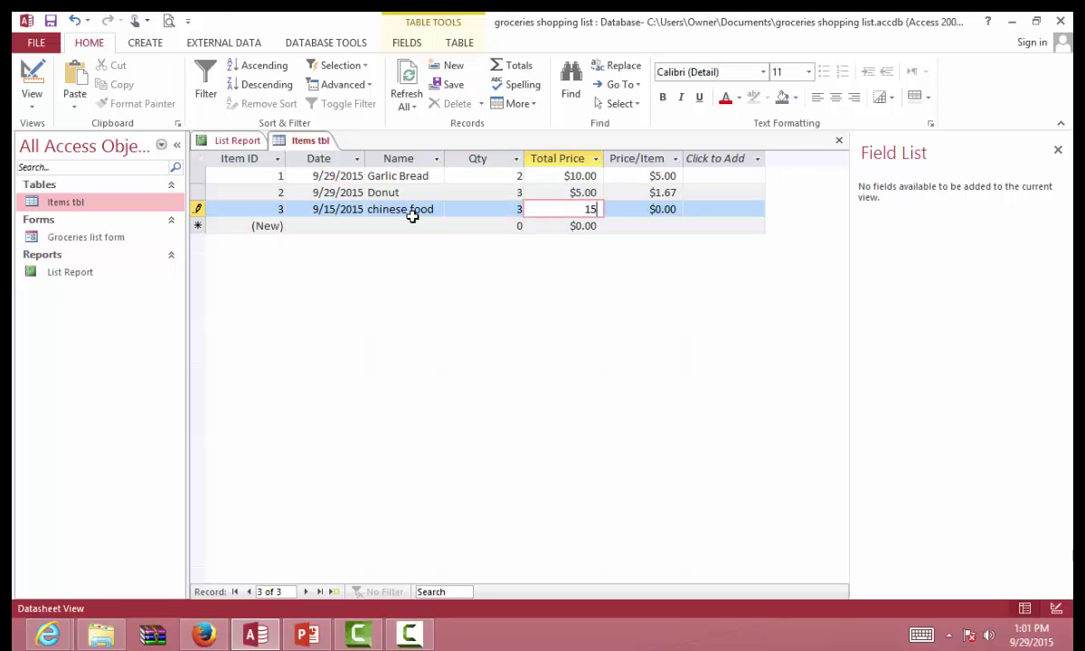
key("Tab")
key("Tab")
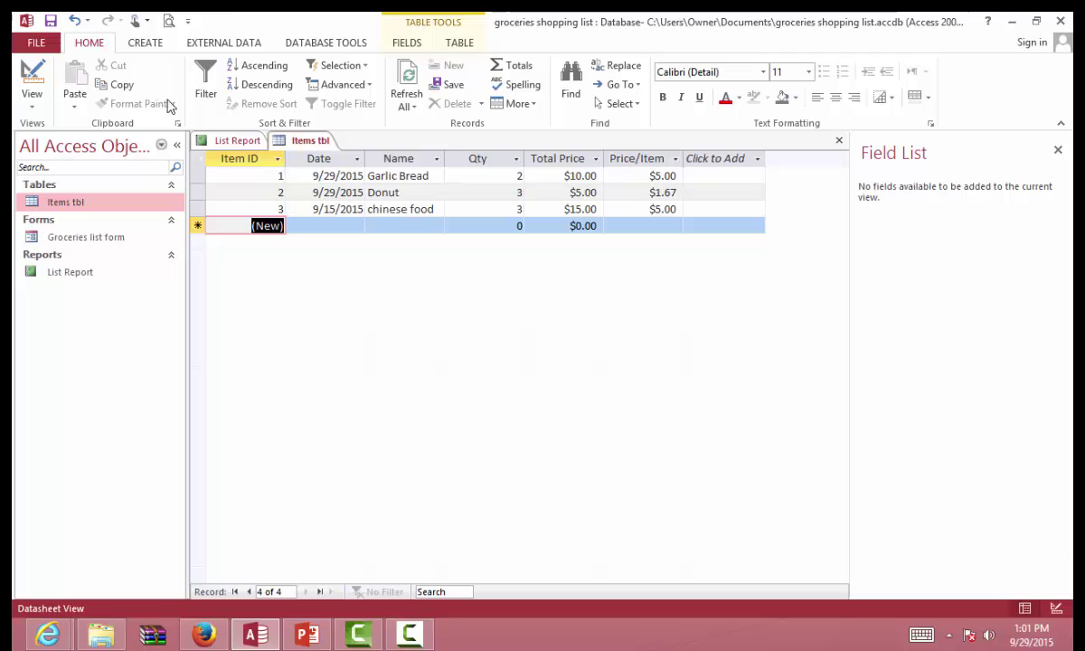
- Close all open objects, both Items tbl and List Report
right_click(50, 23)
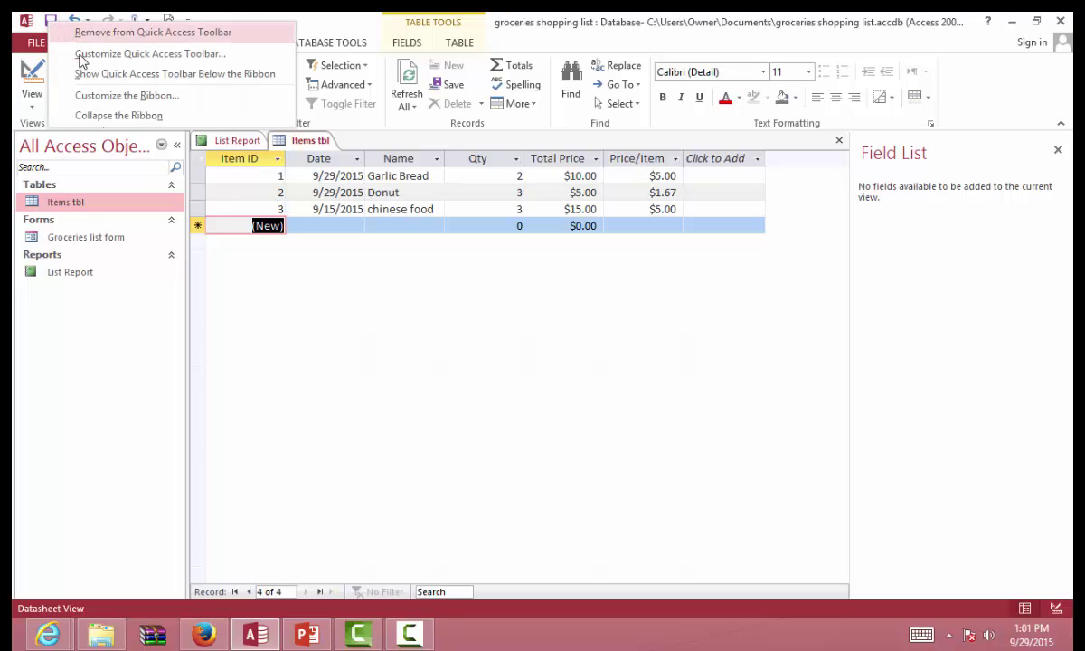
key("Escape")
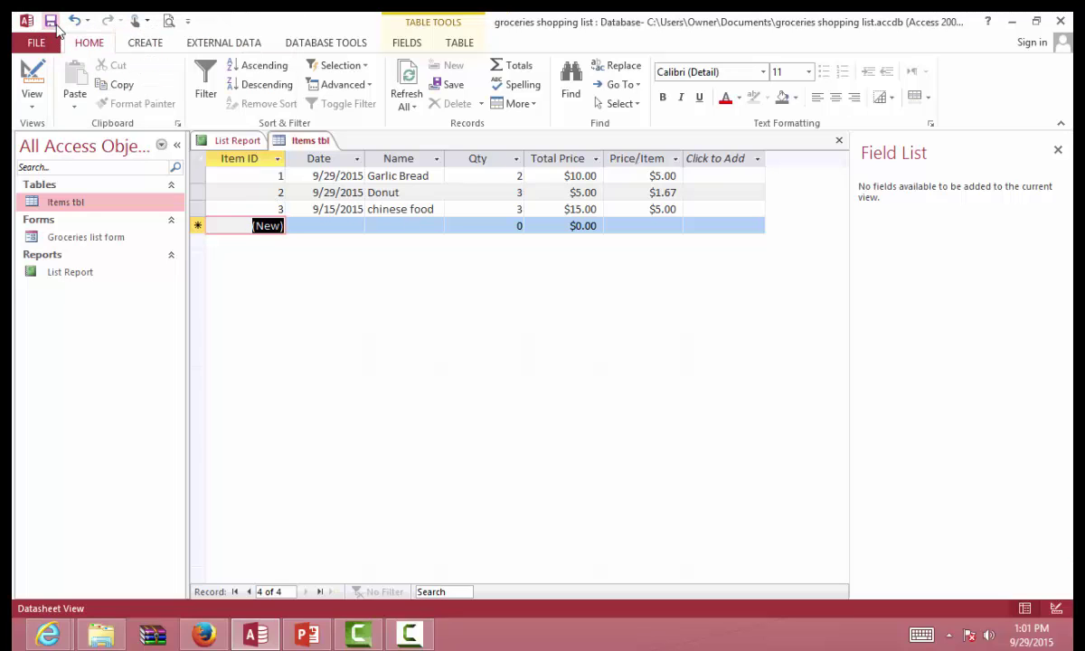
right_click(304, 142)
left_click(350, 196)
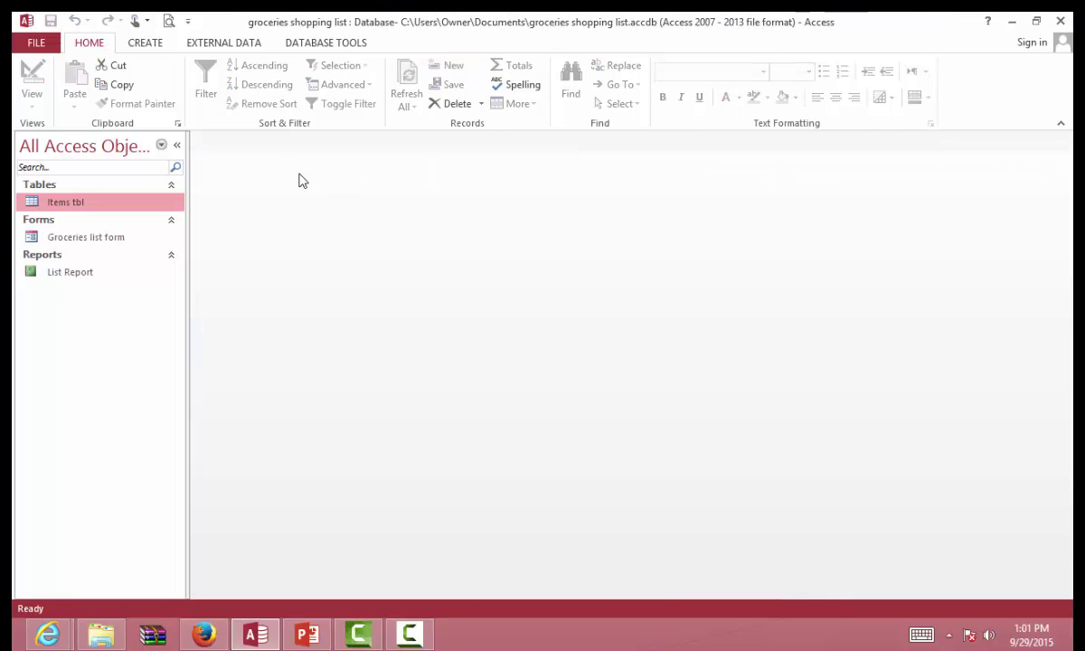
- Reopen List Report and check the entry for the chinese food record at its end
double_click(90, 271)
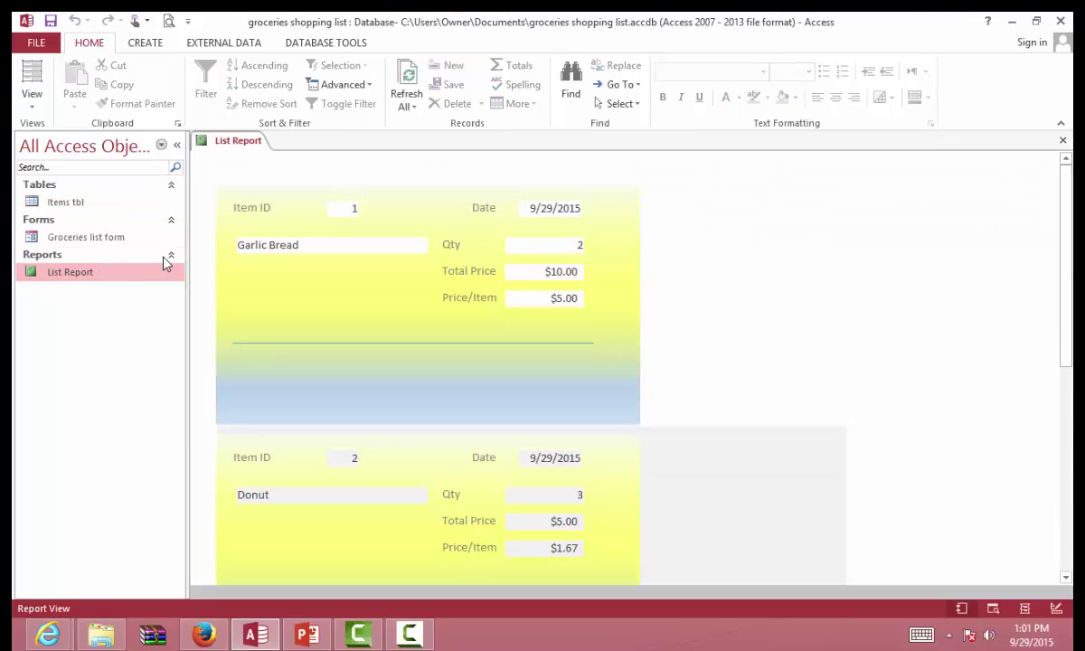
scroll(412, 278, "down", 6)
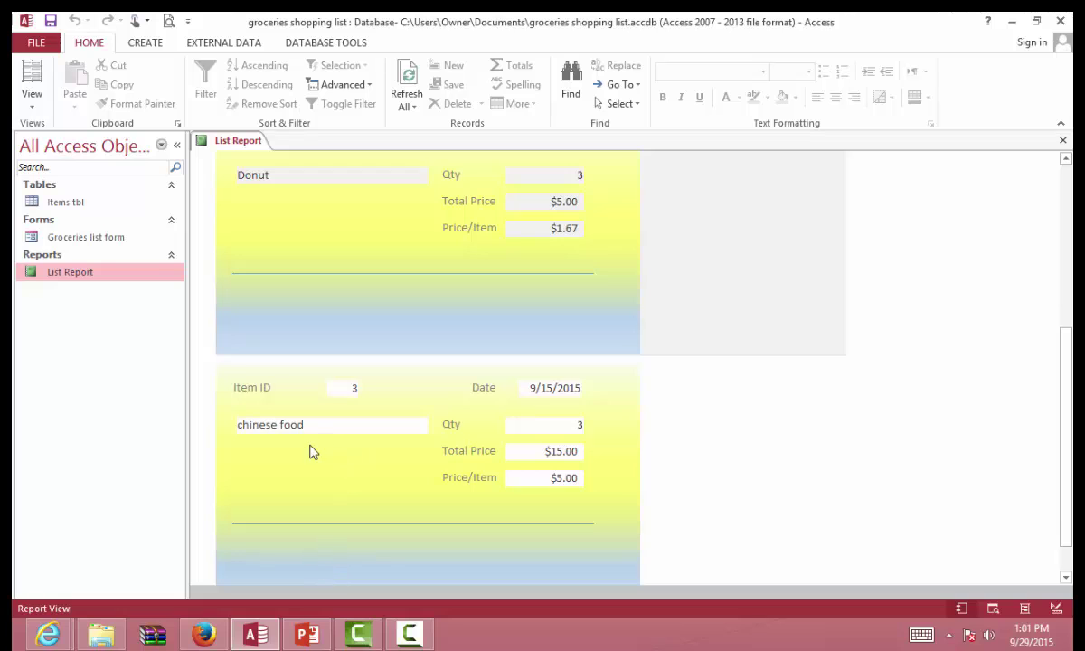
scroll(352, 414, "down", 1)
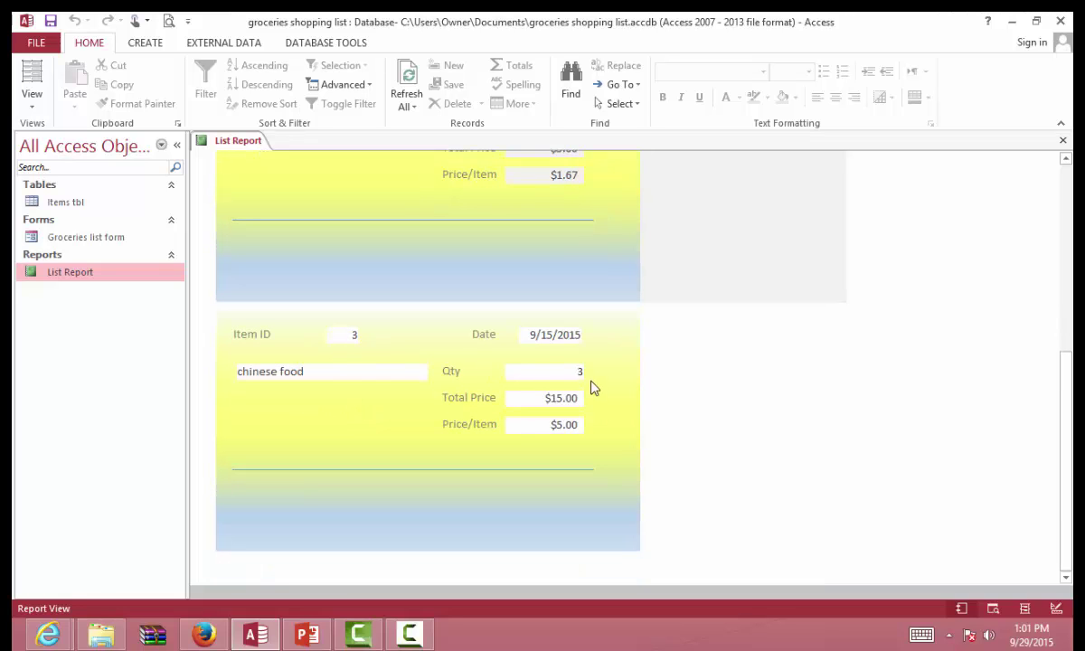